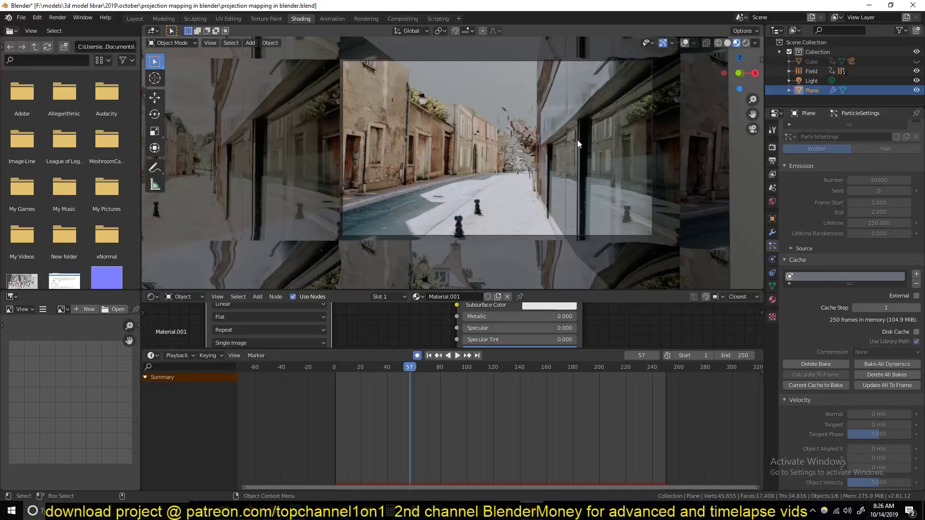
Preview the finished street animation briefly and switch to the other open Blender window.
key(space)
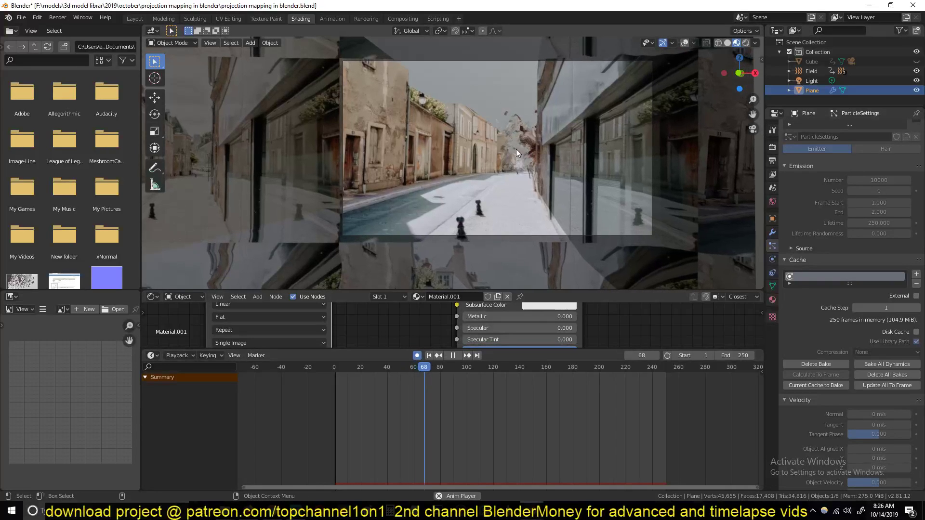
key(space)
click(531, 511)
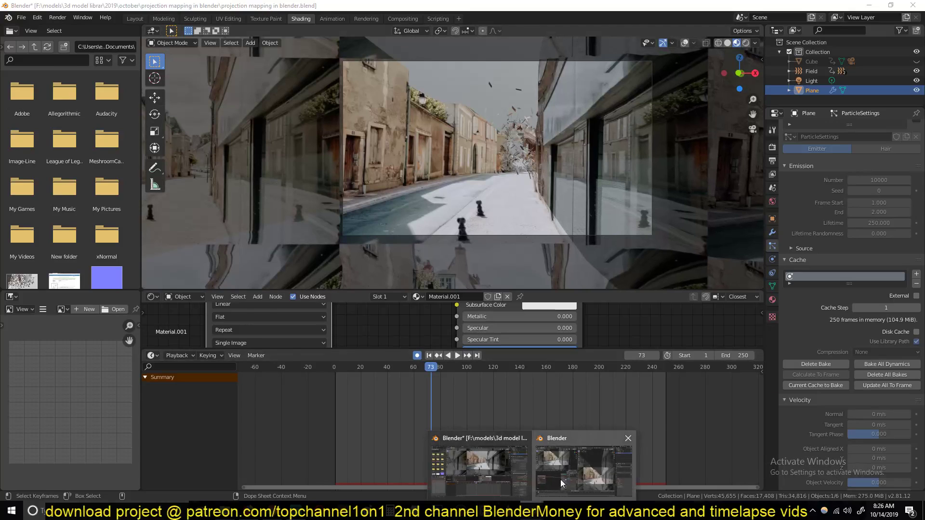
click(588, 471)
Switch the large 3D viewport to solid shading.
middle_drag(578, 217, 534, 259)
scroll(534, 259, down, 4)
middle_drag(623, 189, 571, 233)
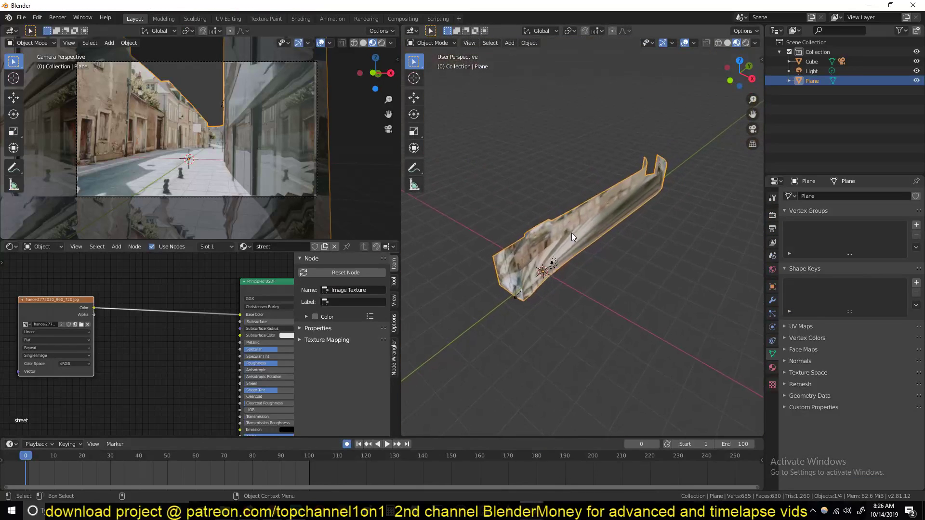
key(z)
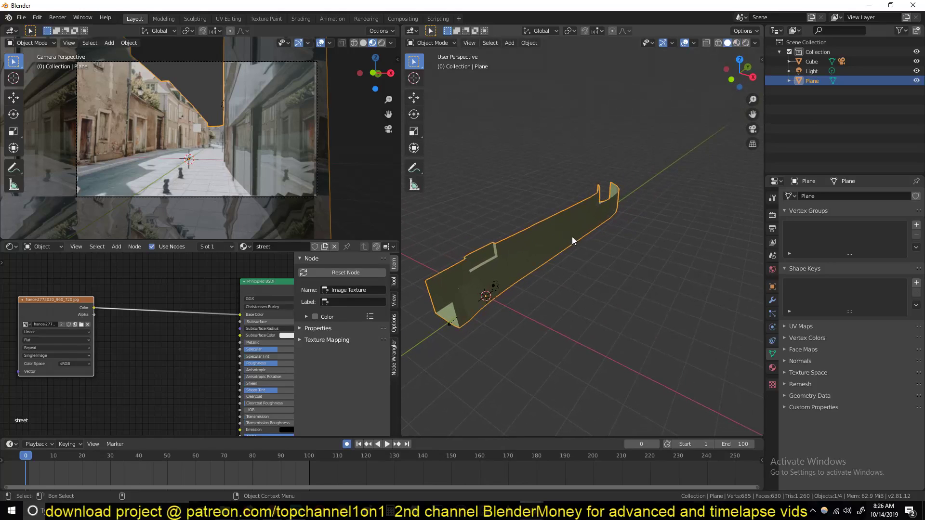
Add a particle system to the street mesh and play the animation.
click(772, 314)
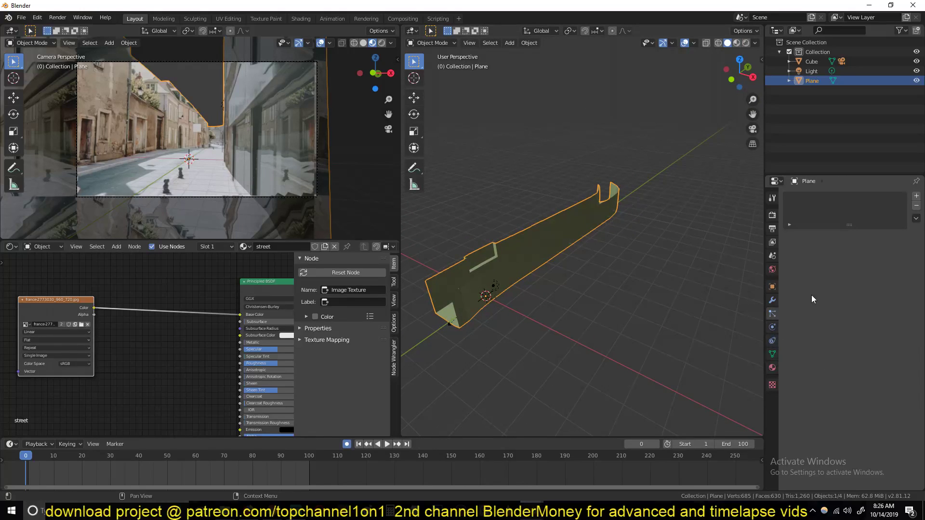
click(916, 197)
key(space)
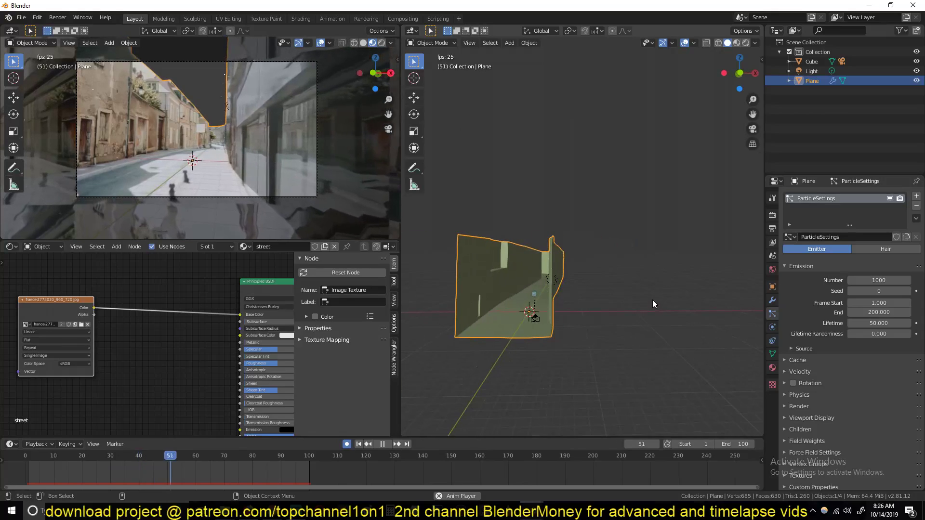
Check the street mesh's face normals with the Face Orientation overlay and turn the overlay back off.
click(756, 43)
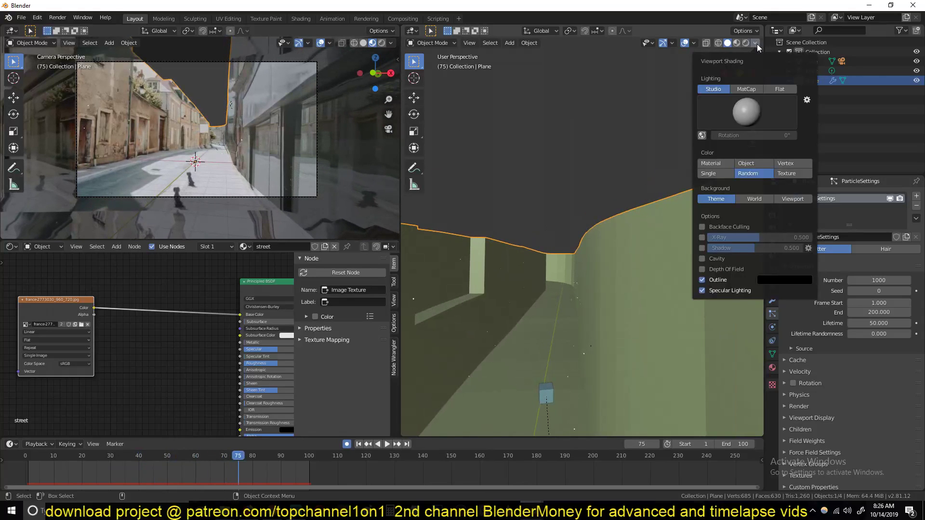
click(694, 43)
click(639, 216)
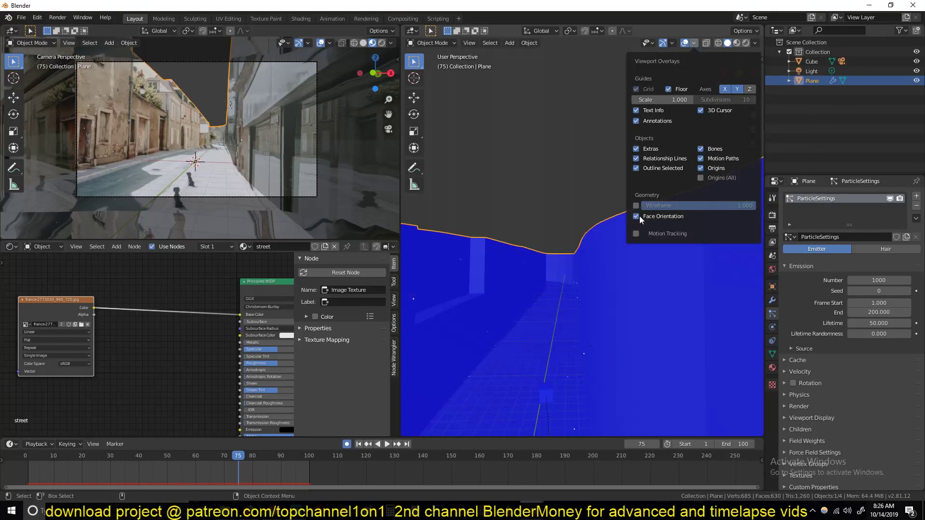
click(640, 216)
scroll(586, 229, down, 8)
middle_drag(585, 229, 573, 256)
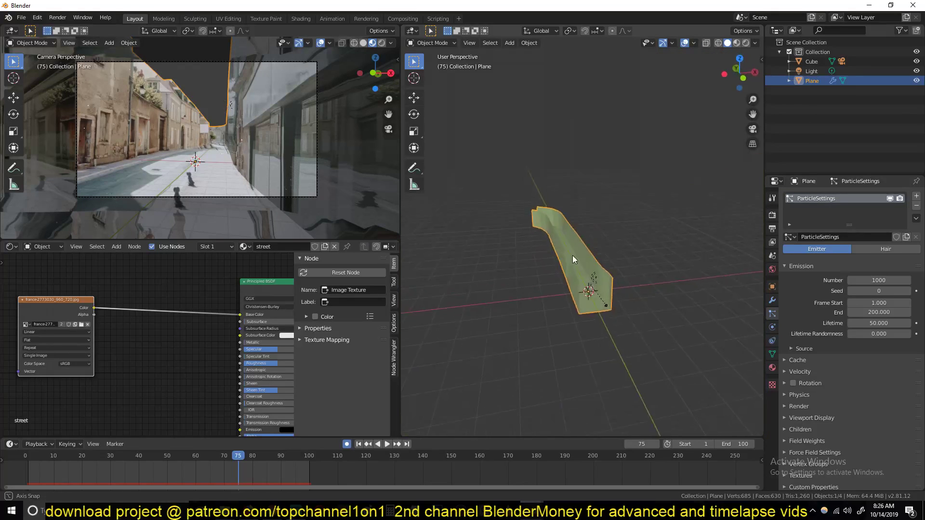
Play the animation and set the particle emission number to 5000.
scroll(590, 252, up, 4)
key(space)
scroll(581, 236, up, 3)
middle_drag(571, 218, 631, 101)
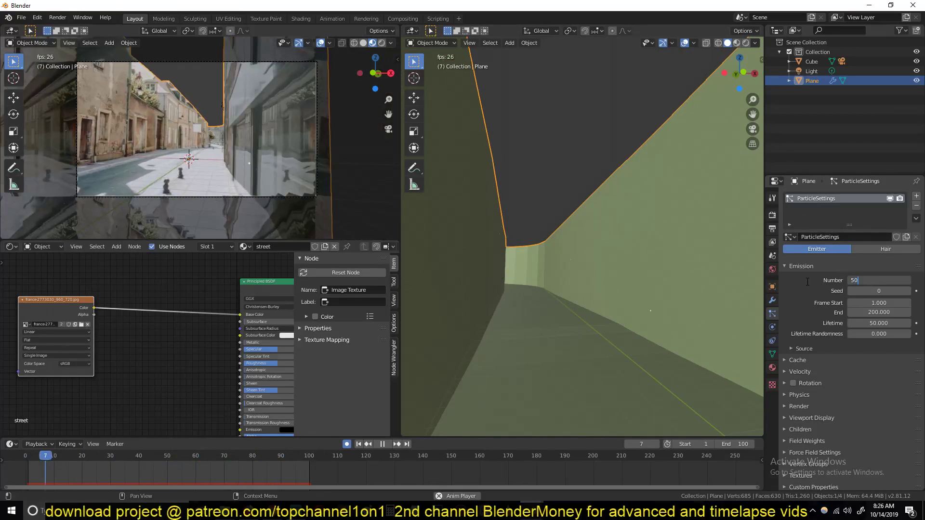
text(5000)
key(Return)
middle_drag(646, 272, 608, 270)
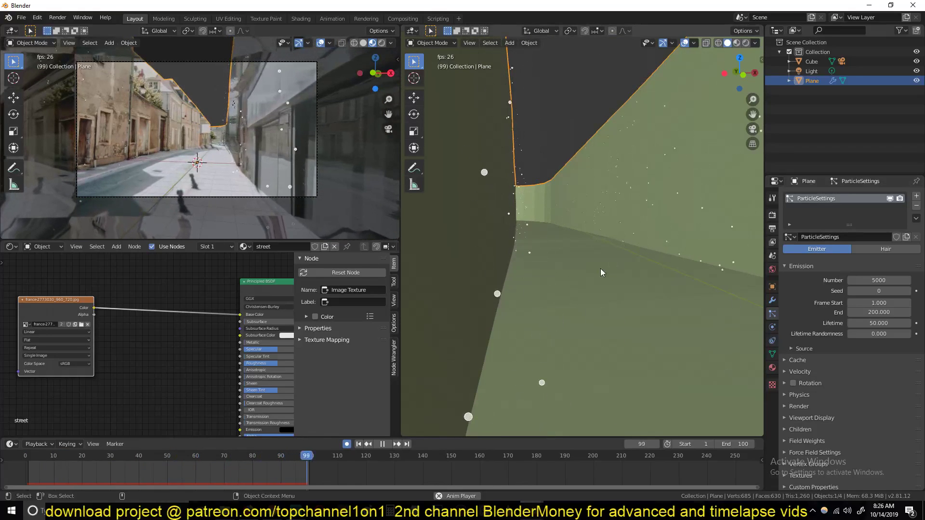
middle_drag(580, 259, 665, 262)
middle_drag(595, 224, 534, 224)
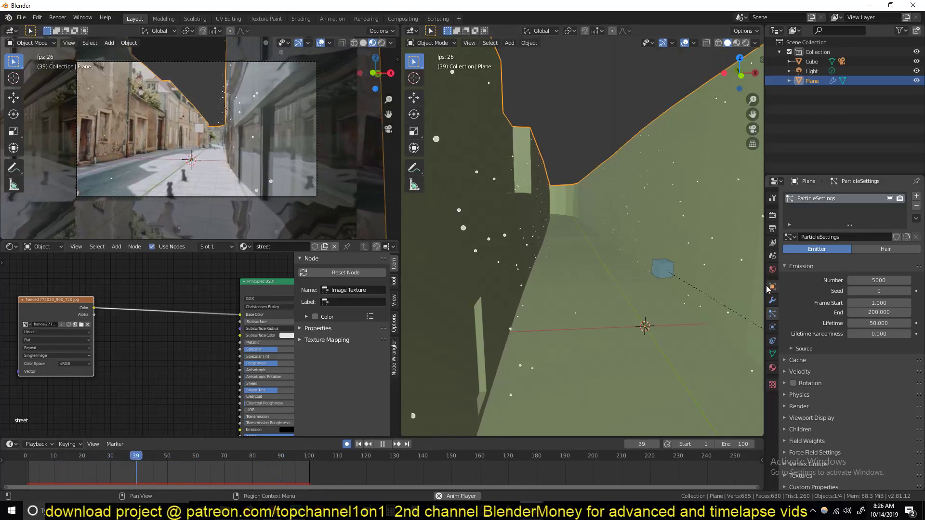
Add an Explode modifier to the street mesh below its particle system.
click(771, 301)
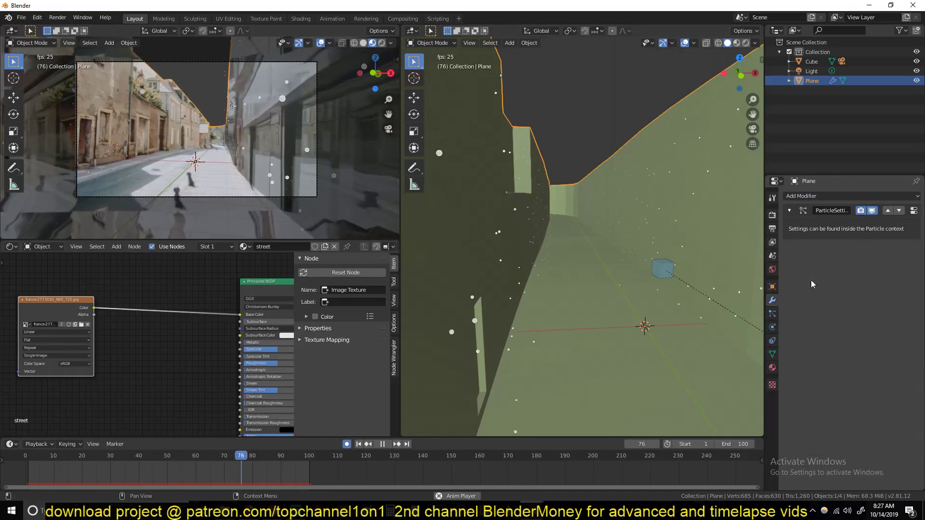
click(865, 196)
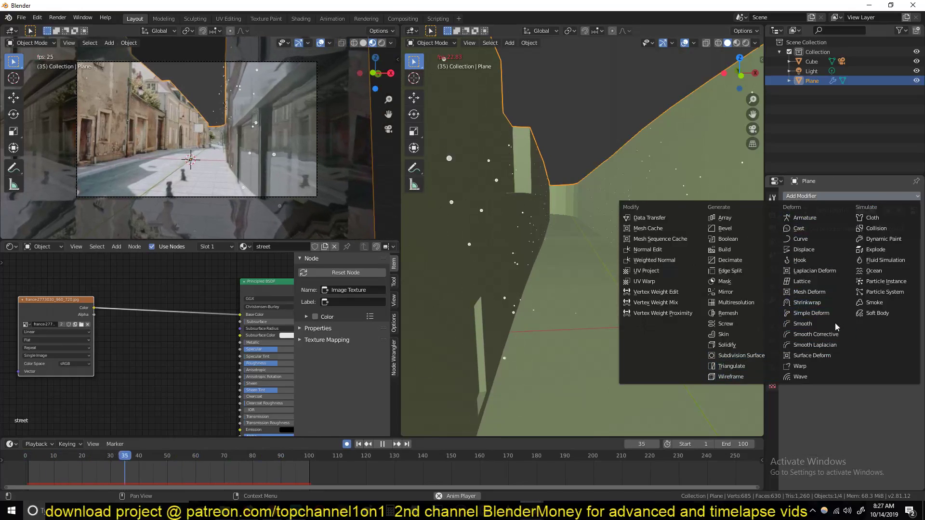
click(876, 249)
middle_drag(643, 244, 618, 242)
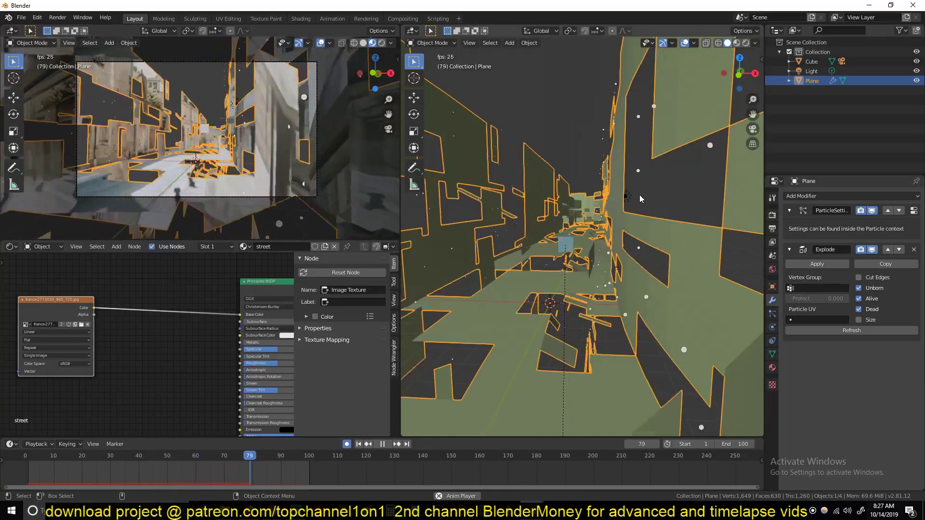
shift+middle_drag(640, 192, 626, 222)
scroll(609, 213, down, 3)
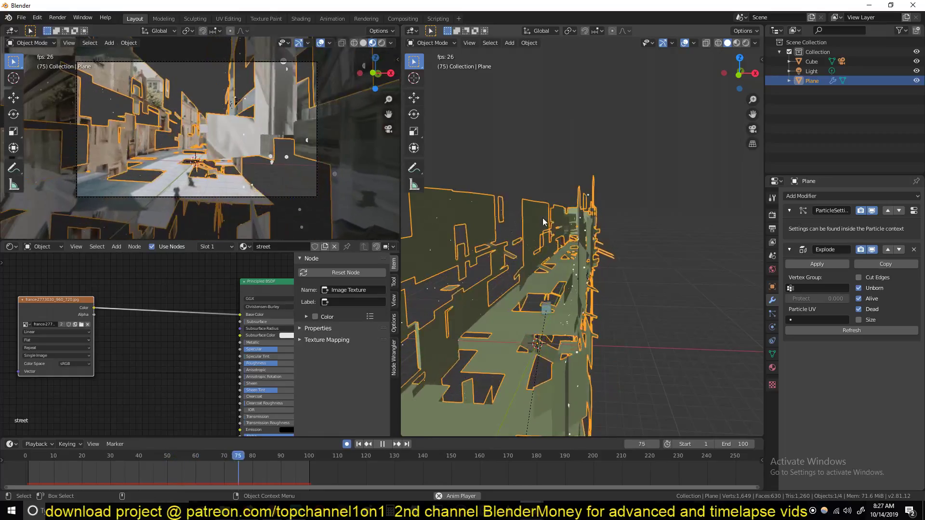
shift+middle_drag(537, 219, 559, 219)
shift+middle_drag(700, 239, 653, 233)
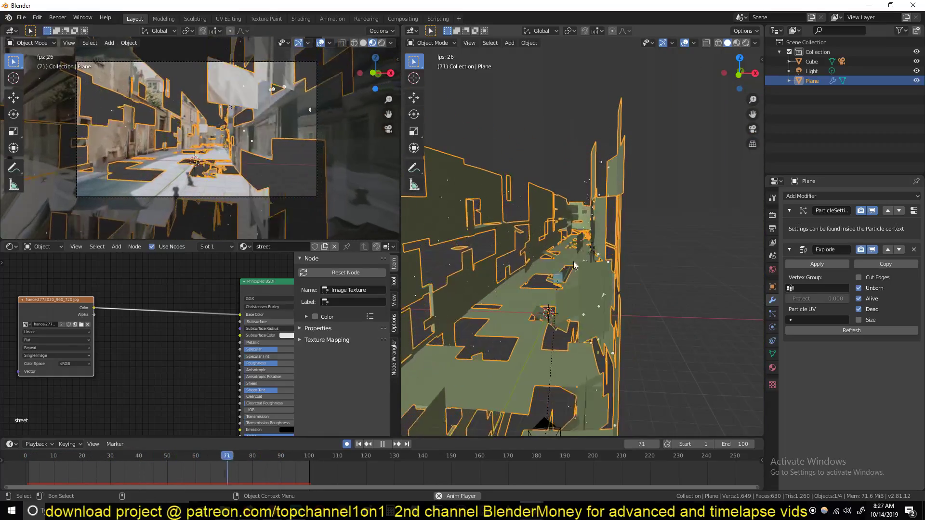
middle_drag(592, 258, 601, 260)
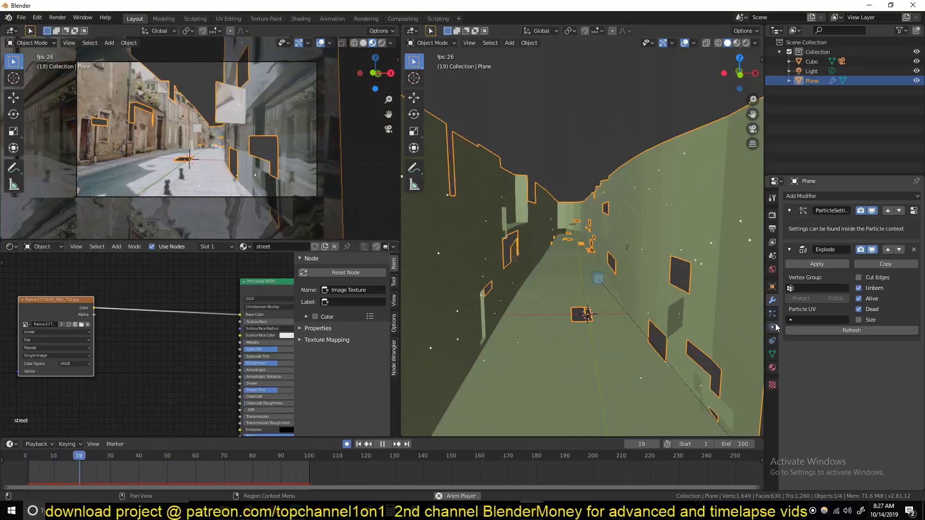
Enable rotation in the street mesh's particle system and expand its angular velocity settings.
click(772, 327)
shift+middle_drag(679, 308, 619, 259)
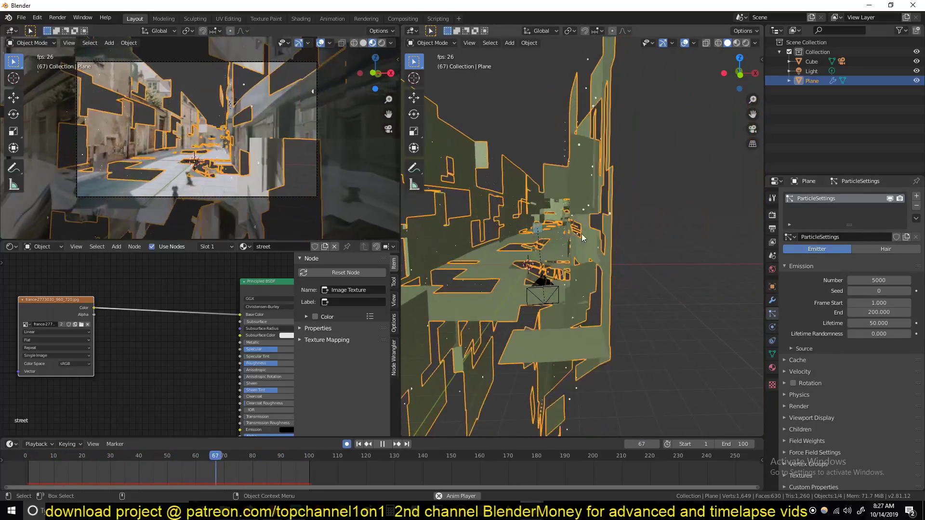
click(794, 382)
click(813, 381)
scroll(819, 376, down, 3)
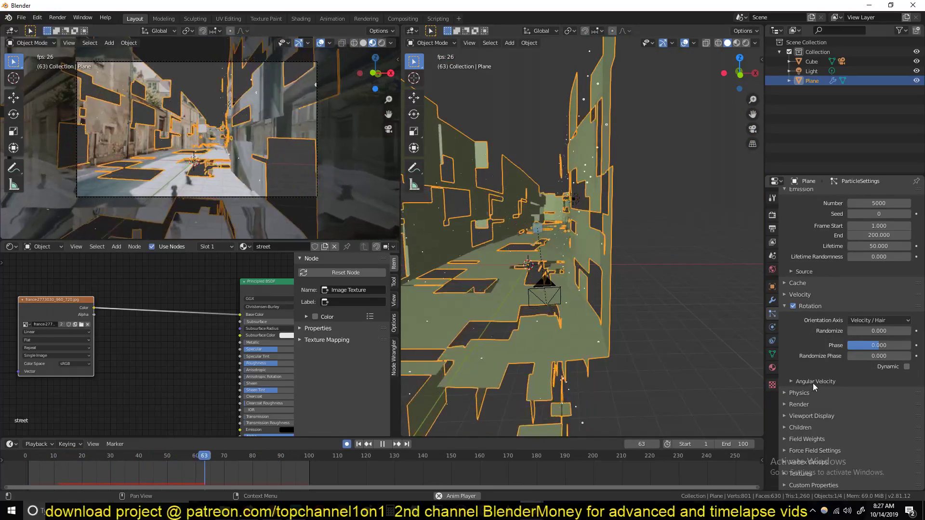
click(813, 382)
scroll(821, 384, down, 1)
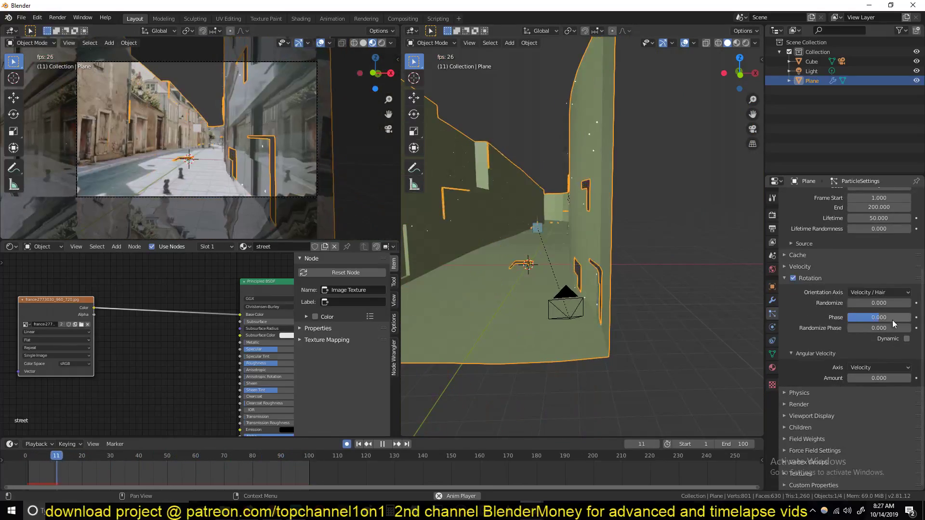
Turn on dynamic rotation for the particles and set the angular velocity amount to 1.9.
click(907, 339)
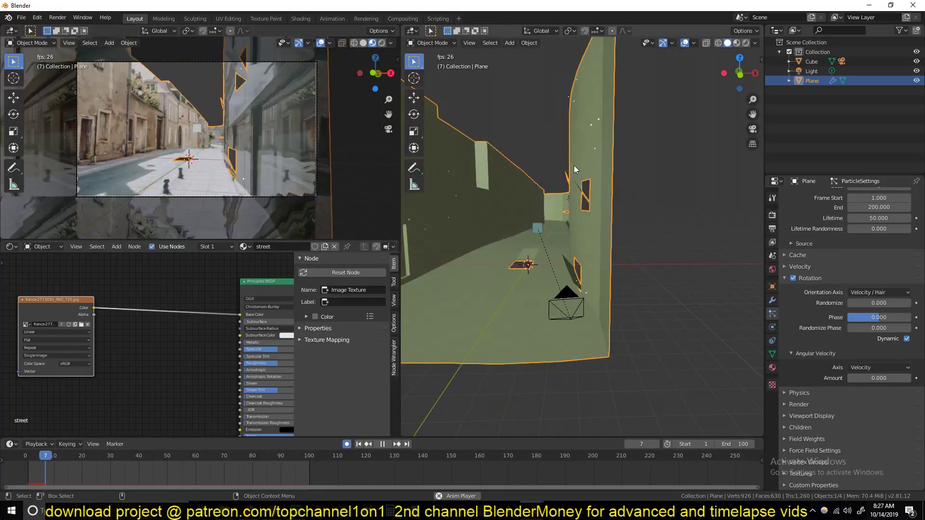
click(886, 337)
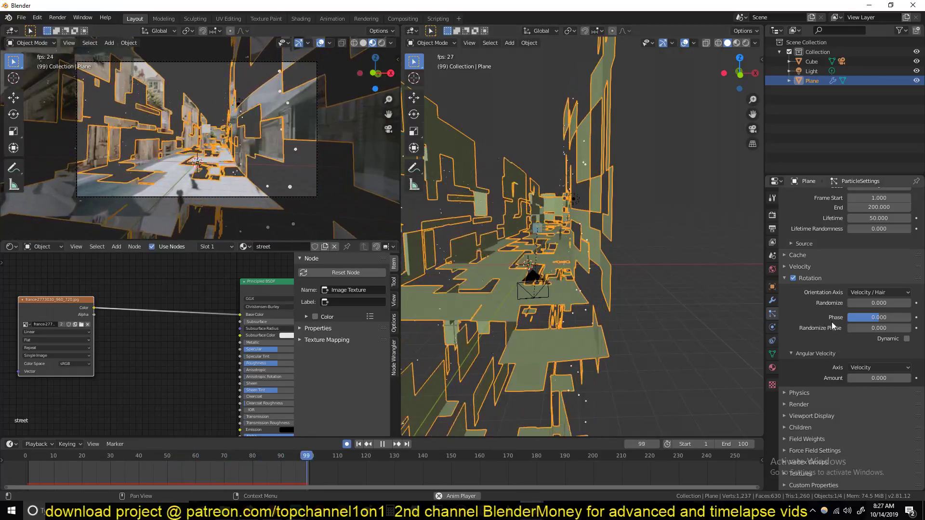
click(907, 339)
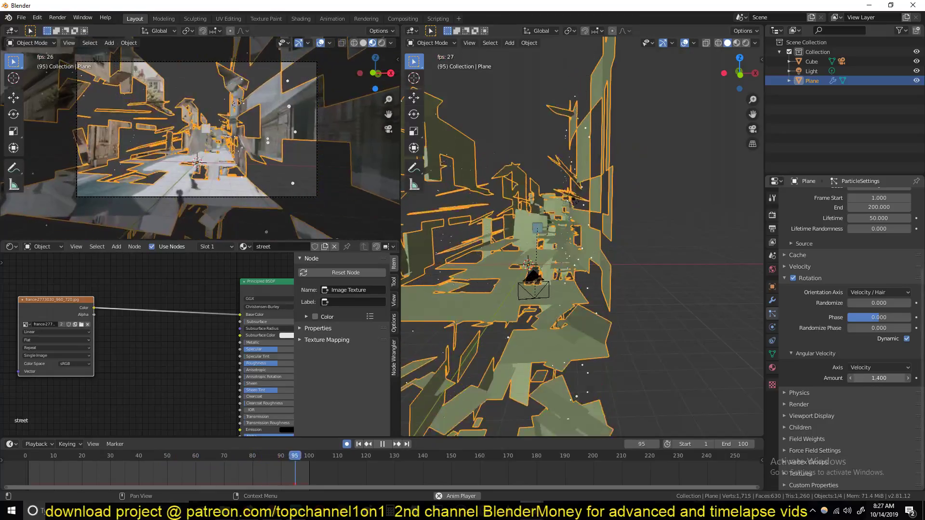
click(877, 378)
text(1.9)
key(Return)
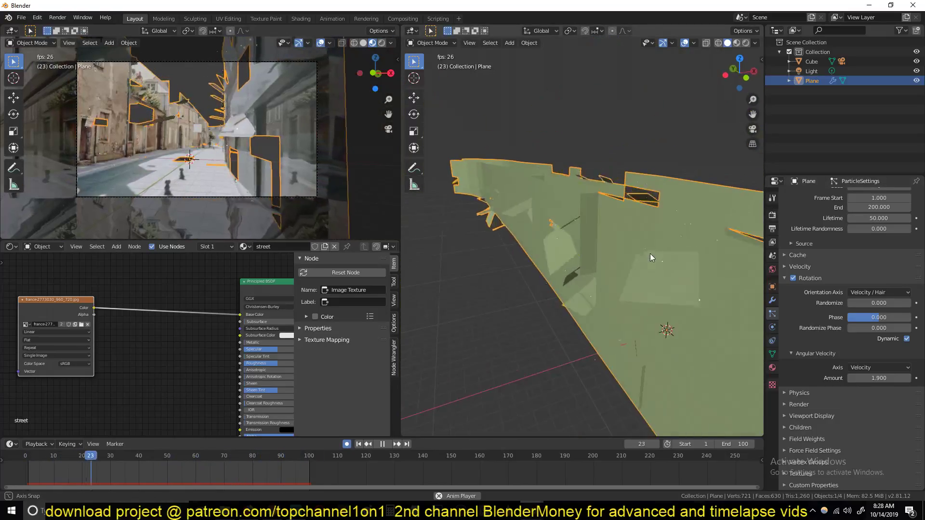
Stop playback, enter Edit Mode on the street mesh and add a centred lengthwise loop cut high on the street wall.
middle_drag(619, 244, 580, 231)
key(space)
key(Tab)
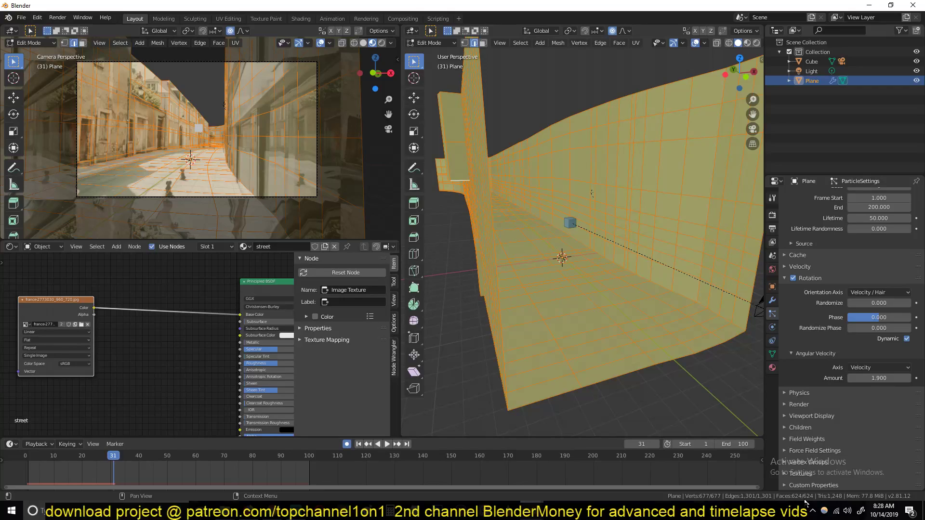
scroll(834, 278, up, 5)
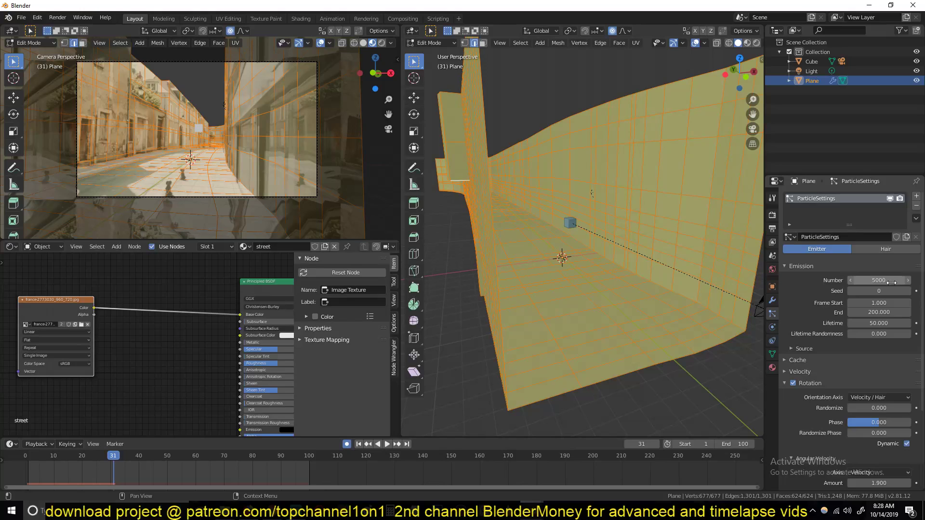
middle_drag(714, 213, 710, 213)
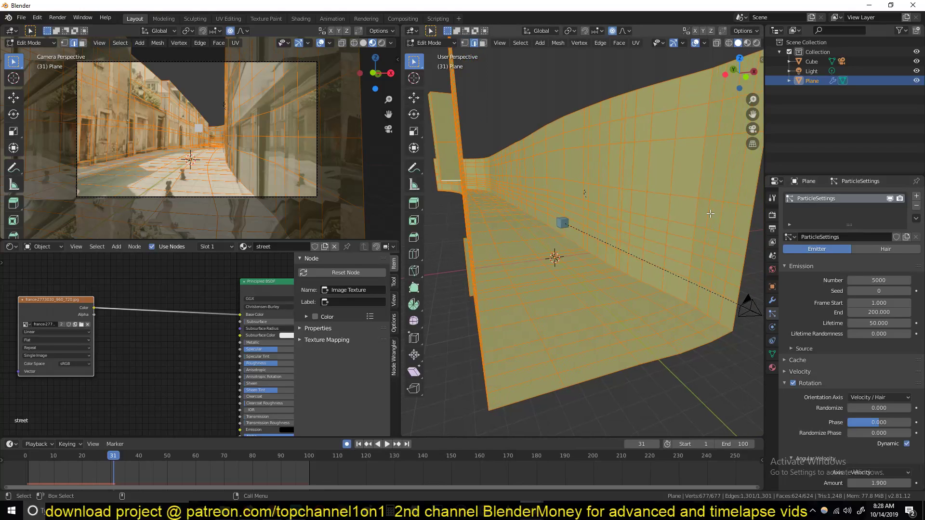
click(679, 156)
right_click(679, 156)
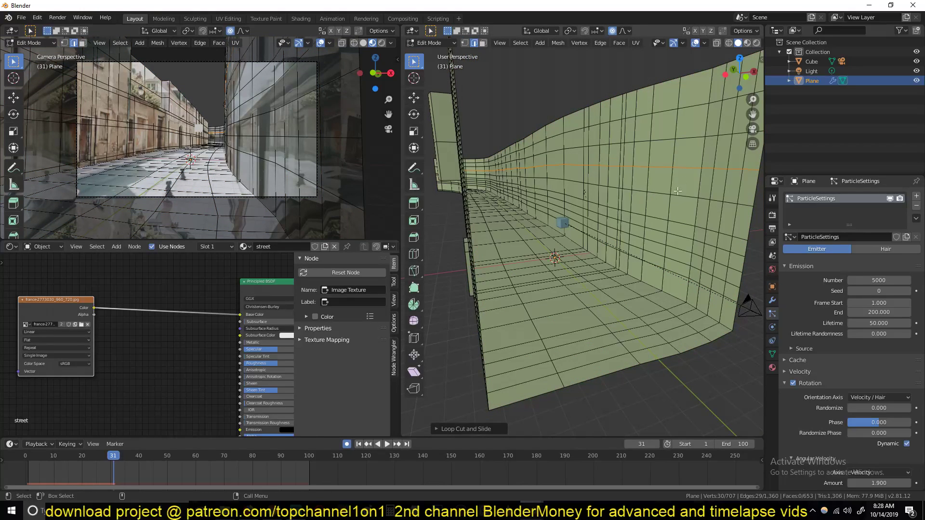
Add centred vertical loop cuts across the wide faces of the street wall, seen from its outer side.
scroll(673, 203, down, 4)
middle_drag(673, 203, 675, 248)
scroll(675, 248, up, 5)
middle_drag(548, 297, 615, 275)
key(g)
key(g)
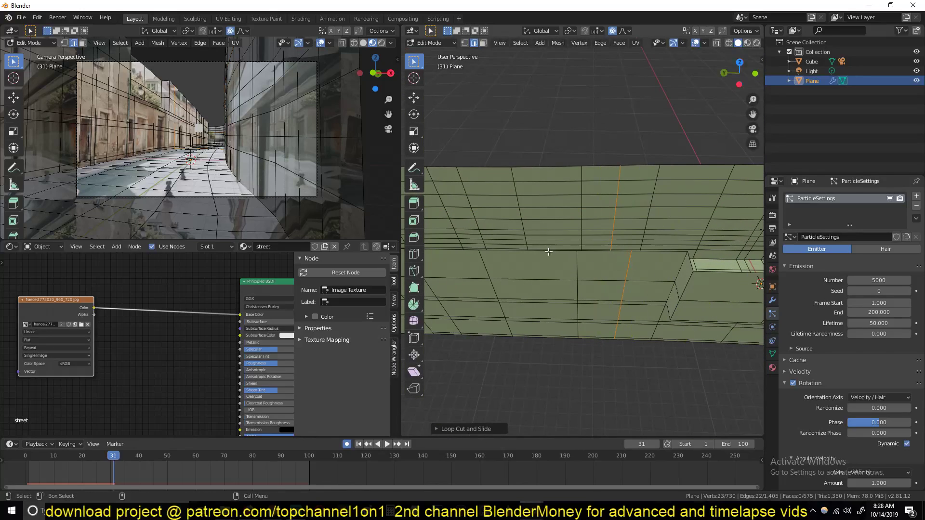
middle_drag(546, 251, 558, 243)
key(g)
key(g)
Add more centred vertical loop cuts across the wall, working toward the curved far end of the street.
middle_drag(544, 281, 611, 256)
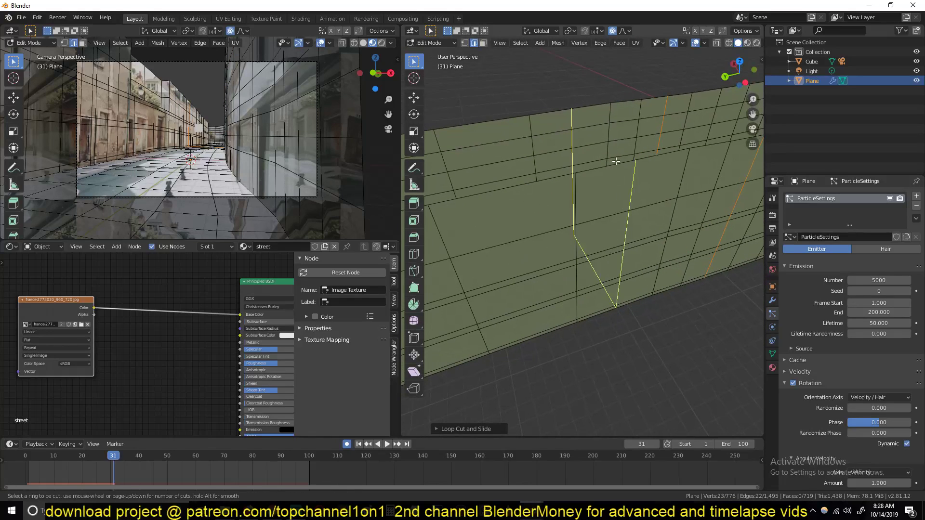
scroll(530, 258, down, 4)
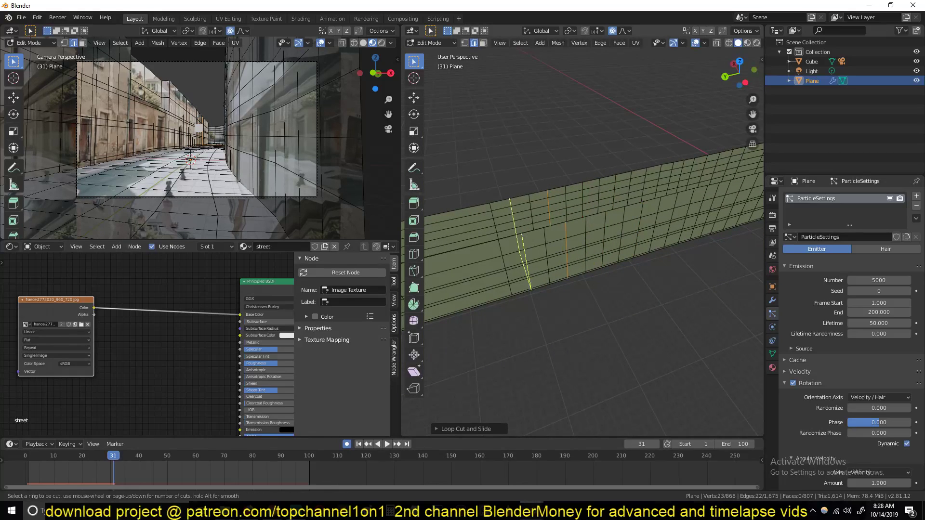
middle_drag(520, 256, 578, 217)
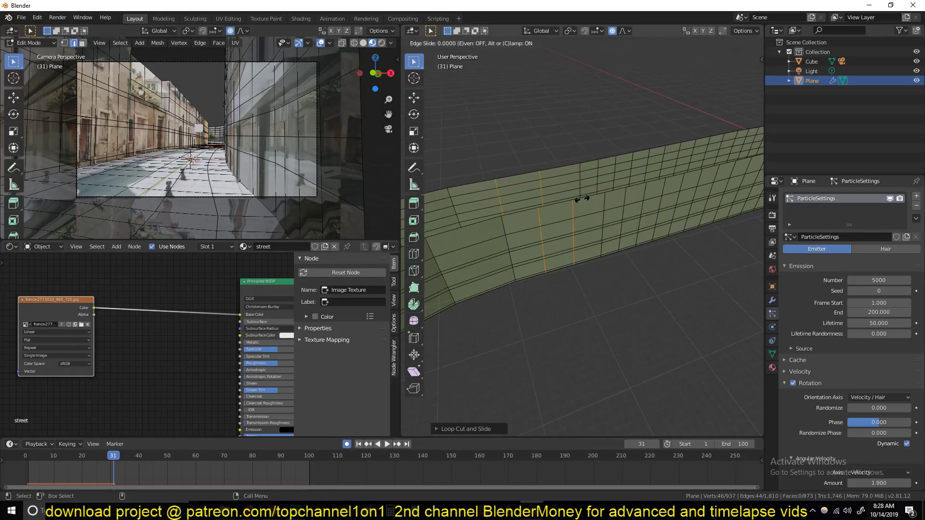
click(582, 199)
scroll(562, 252, down, 7)
shift+middle_drag(563, 252, 576, 242)
scroll(547, 223, up, 6)
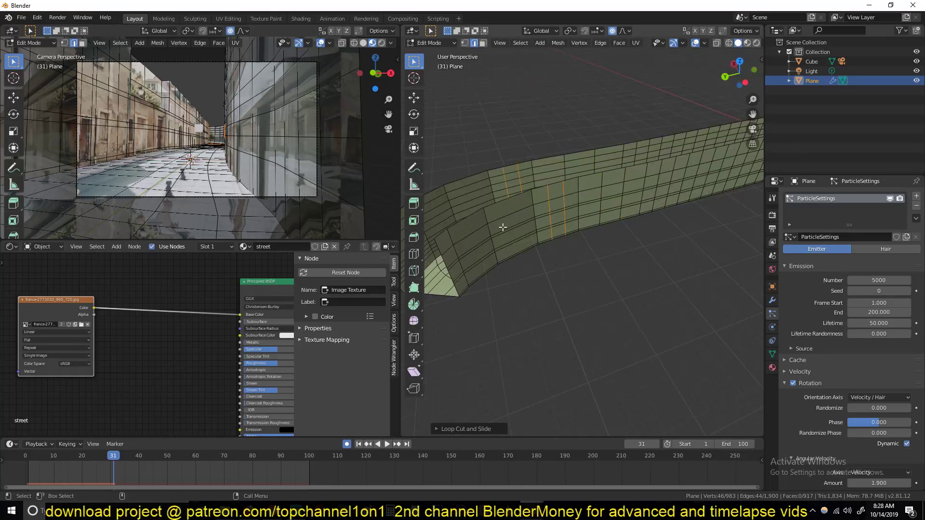
click(510, 215)
scroll(574, 212, down, 7)
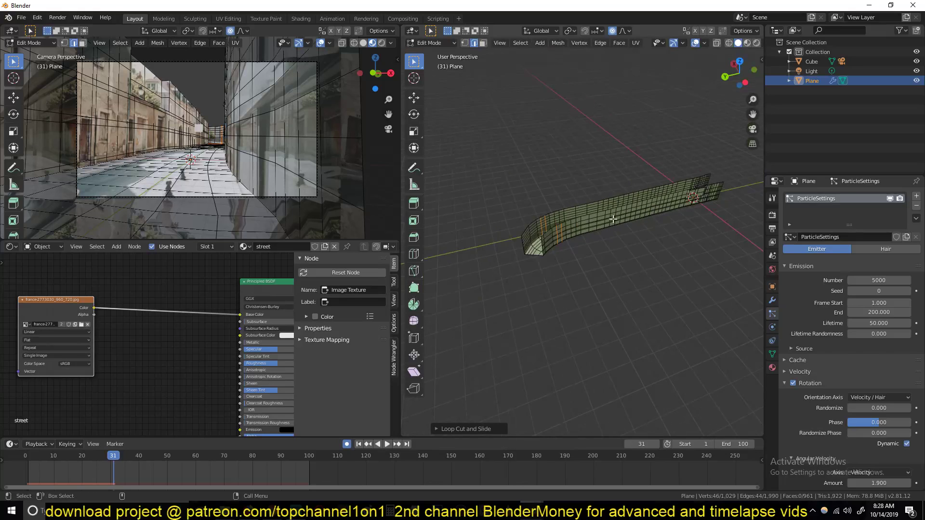
Add centred lengthwise loop cuts along the street wall with the window recess, seen from the camera end.
shift+middle_drag(617, 212, 518, 225)
scroll(532, 236, up, 6)
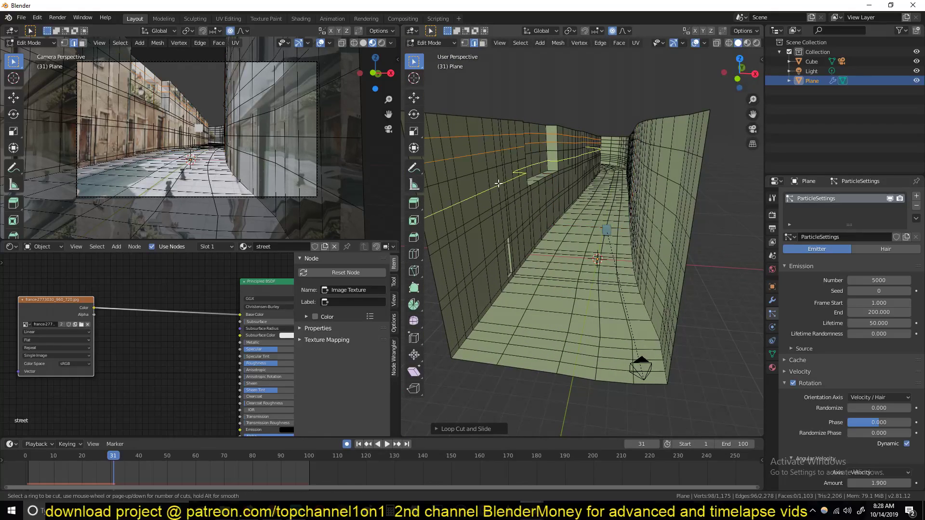
click(507, 217)
click(516, 246)
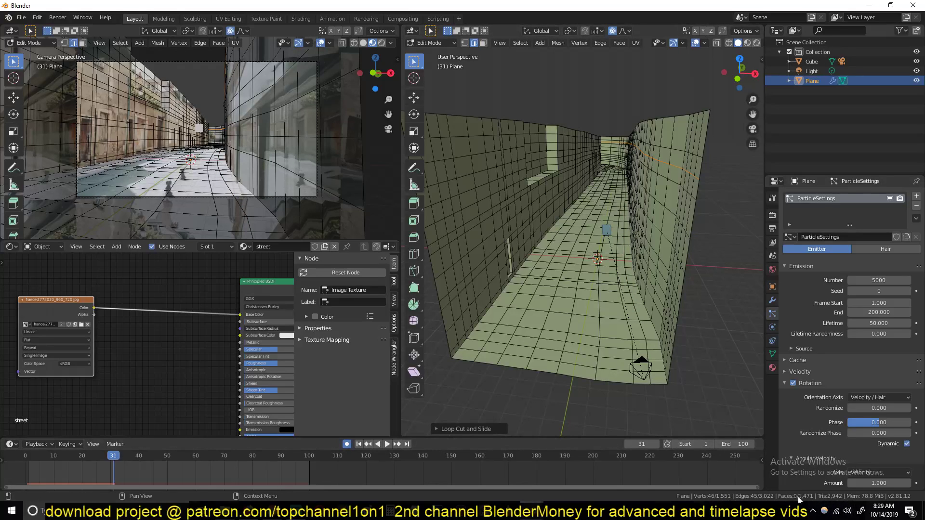
Add centred lengthwise loop cuts along the opposite street wall and return to Object Mode.
middle_drag(674, 166, 619, 164)
middle_drag(625, 219, 632, 216)
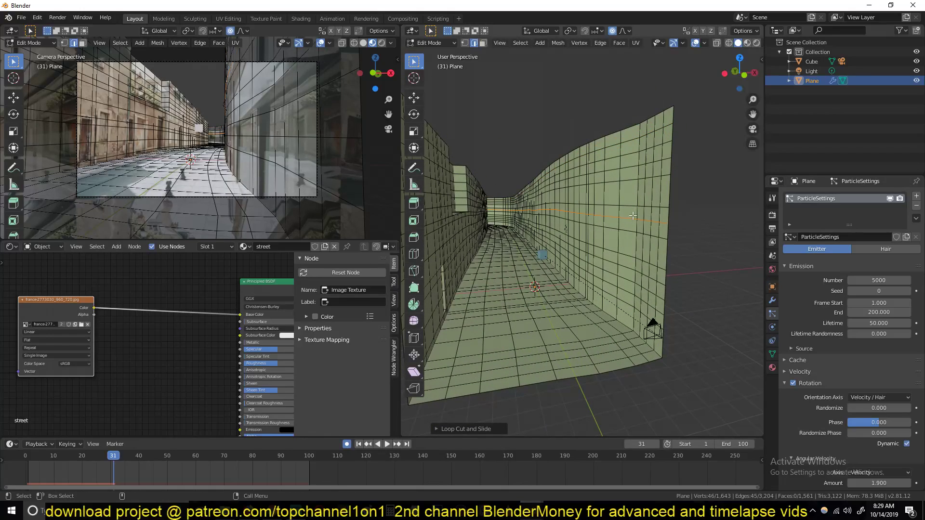
click(631, 245)
key(Tab)
Re-project the street mesh's UVs from the camera view to realign the street photo, and return to Object Mode.
middle_drag(579, 251, 568, 245)
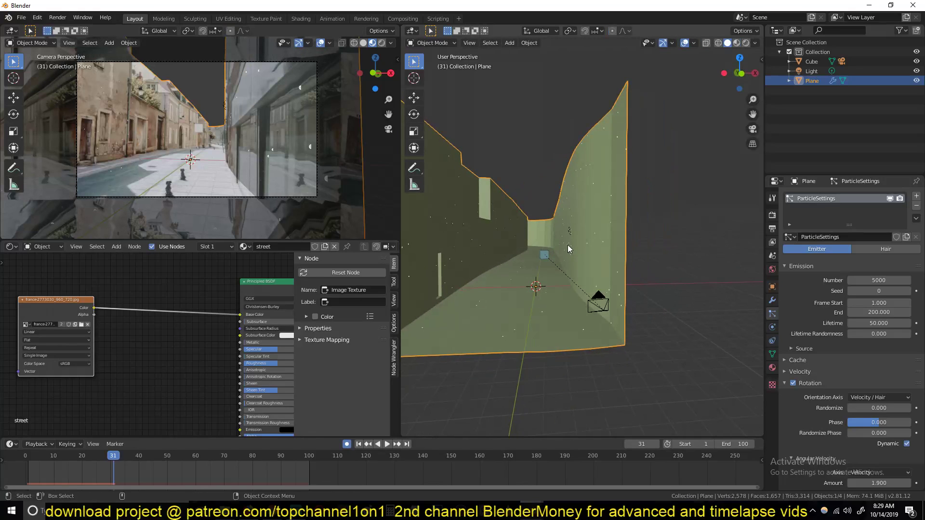
key(KP_0)
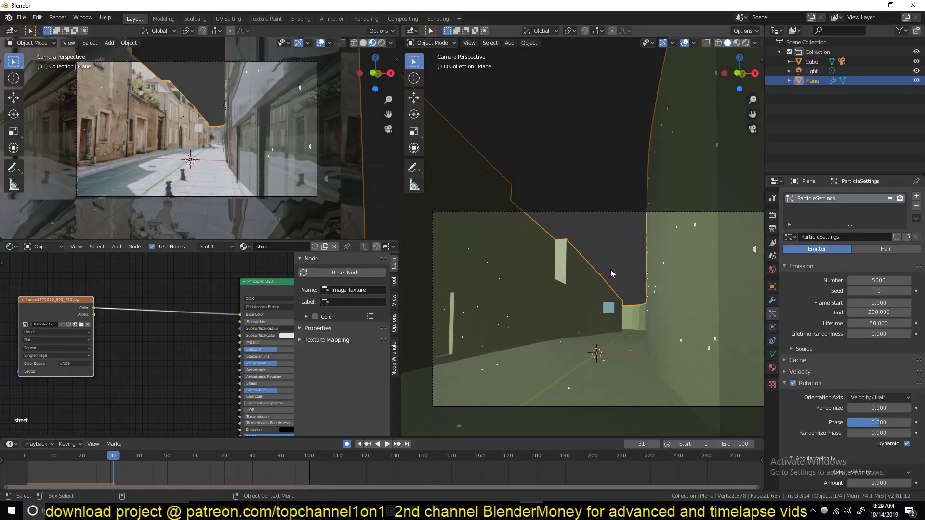
key(Tab)
key(u)
click(568, 260)
key(Tab)
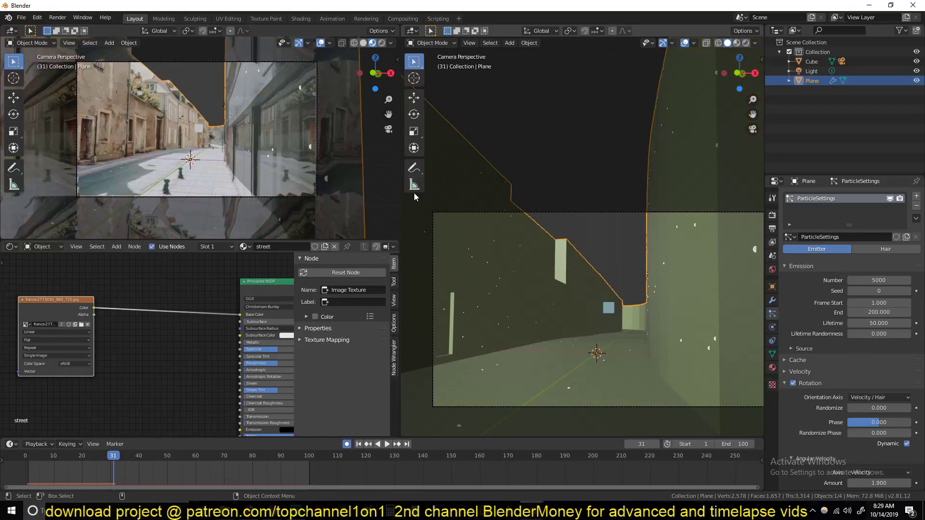
Play the break-up animation and examine the moving pieces from inside the street and from its outer side.
click(565, 215)
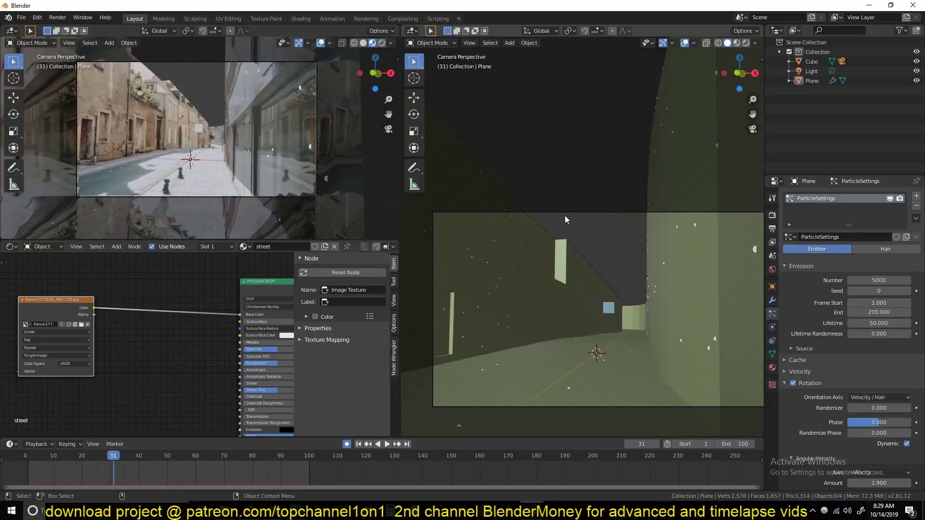
middle_drag(564, 215, 609, 247)
key(space)
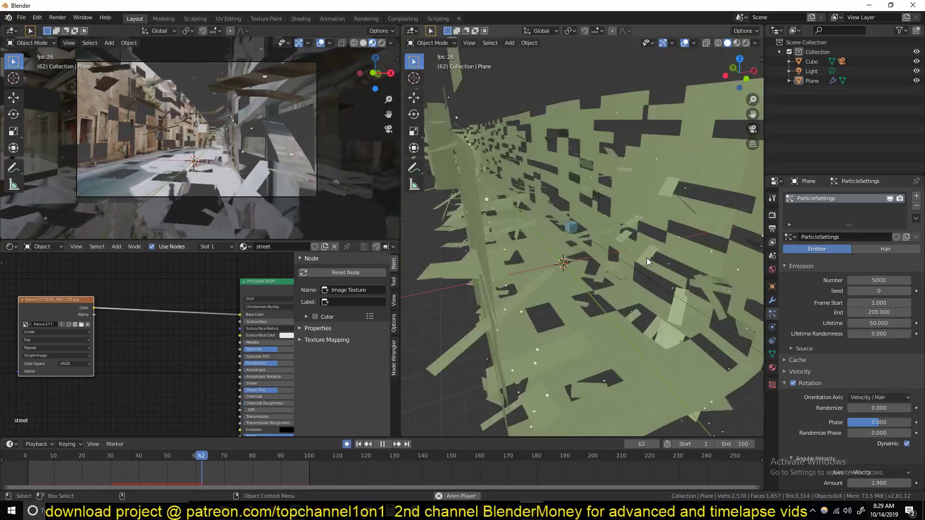
key(Escape)
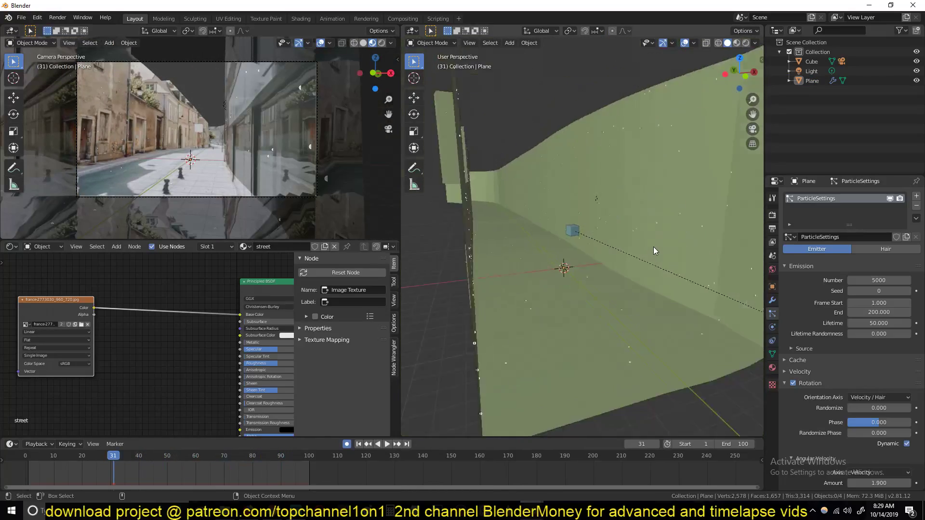
scroll(653, 246, down, 3)
key(space)
key(Escape)
middle_drag(609, 241, 560, 233)
key(space)
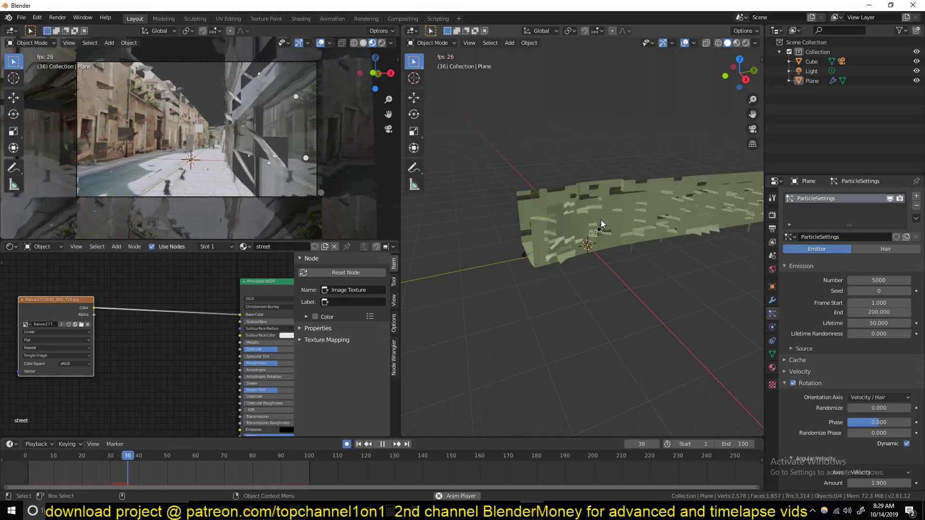
key(Escape)
middle_drag(631, 212, 580, 279)
mouse_move(718, 208)
mouse_down()
mouse_move(694, 238)
mouse_move(463, 298)
mouse_up()
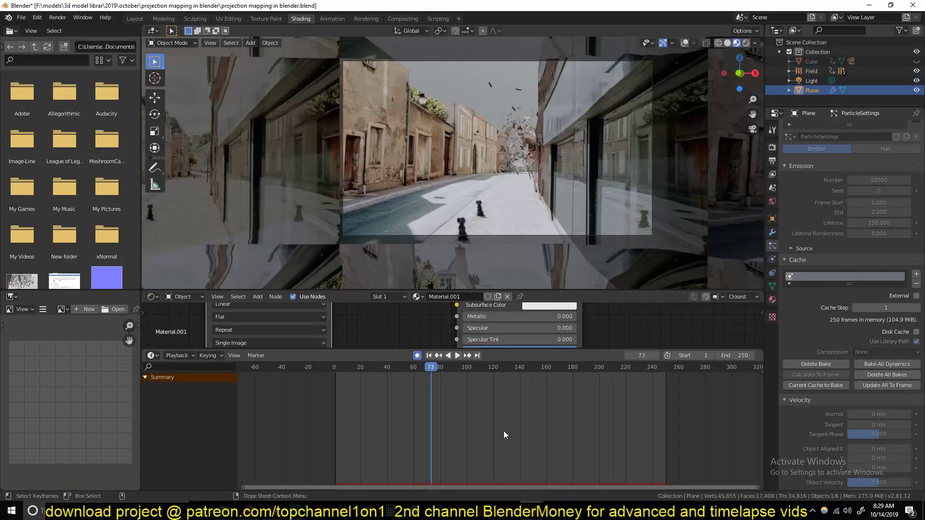
Replay the animation from below, including from frame 0, and examine how the street pieces fall away.
key(space)
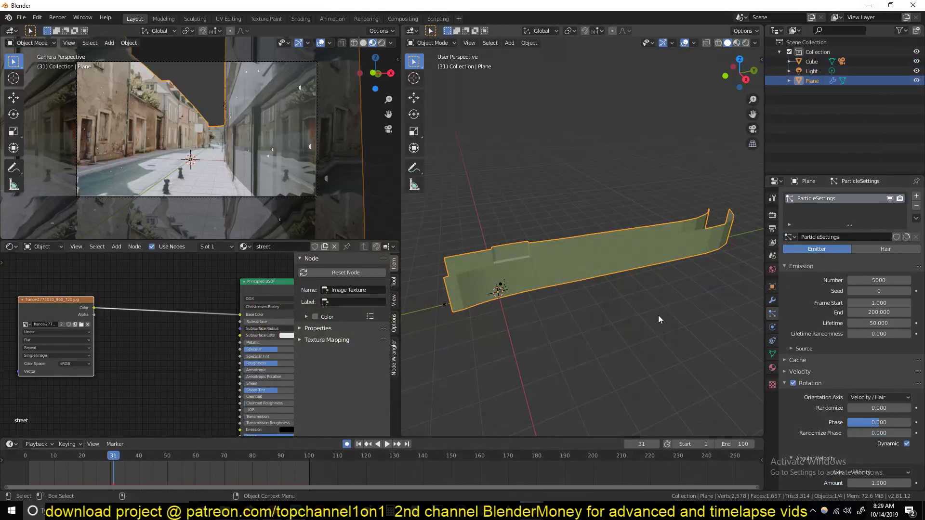
key(space)
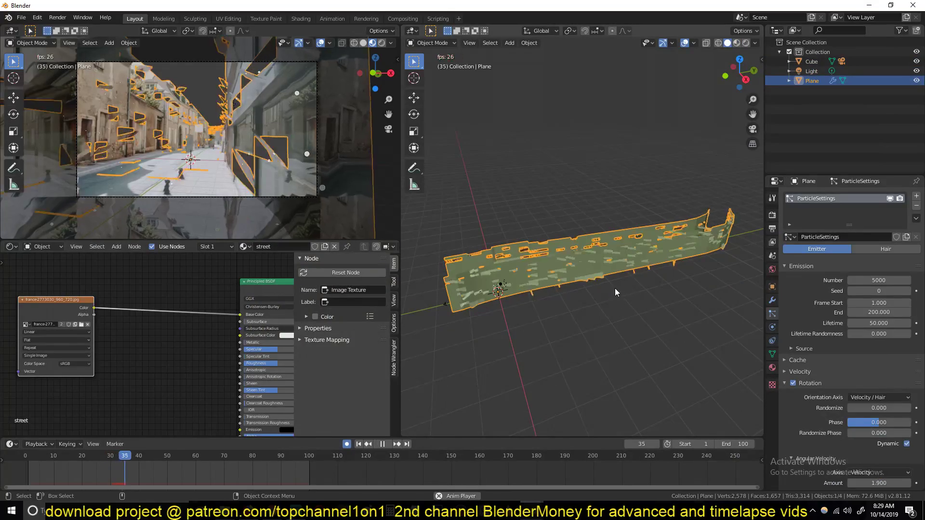
middle_drag(614, 288, 548, 302)
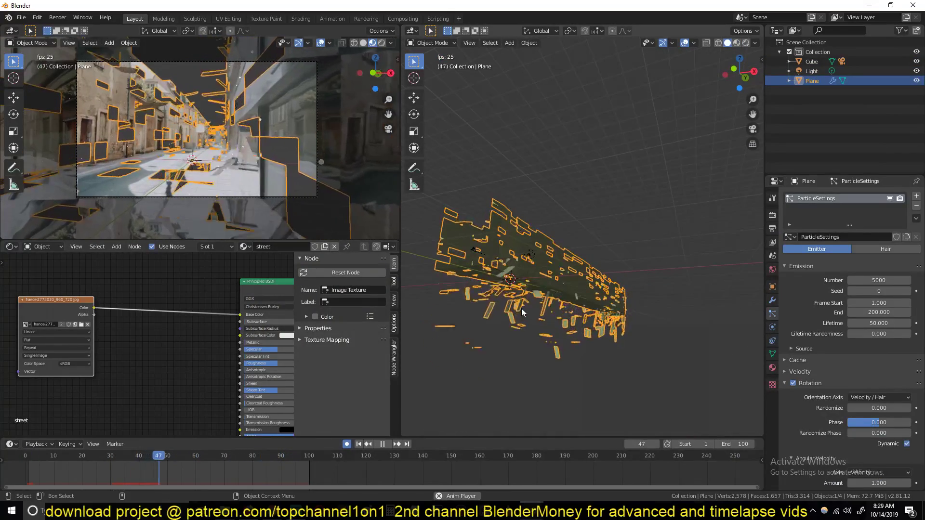
key(Escape)
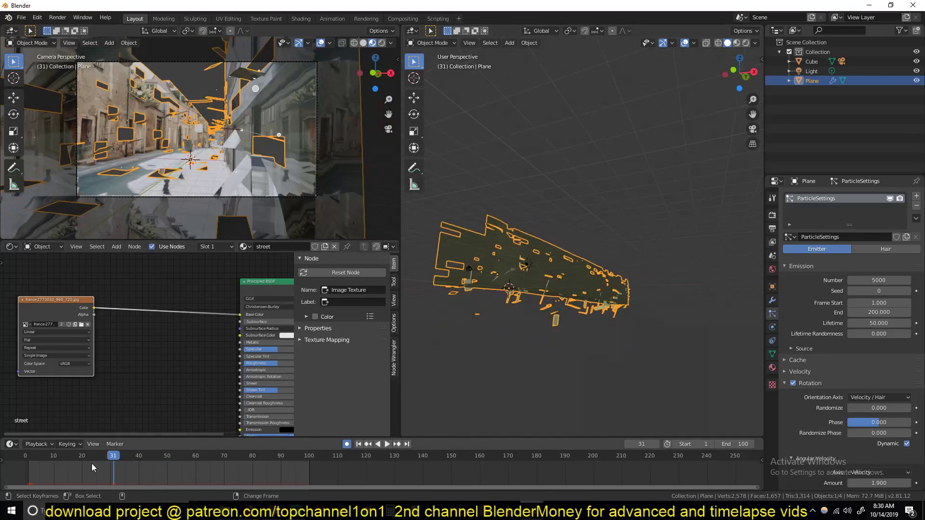
key(shift+Left)
key(space)
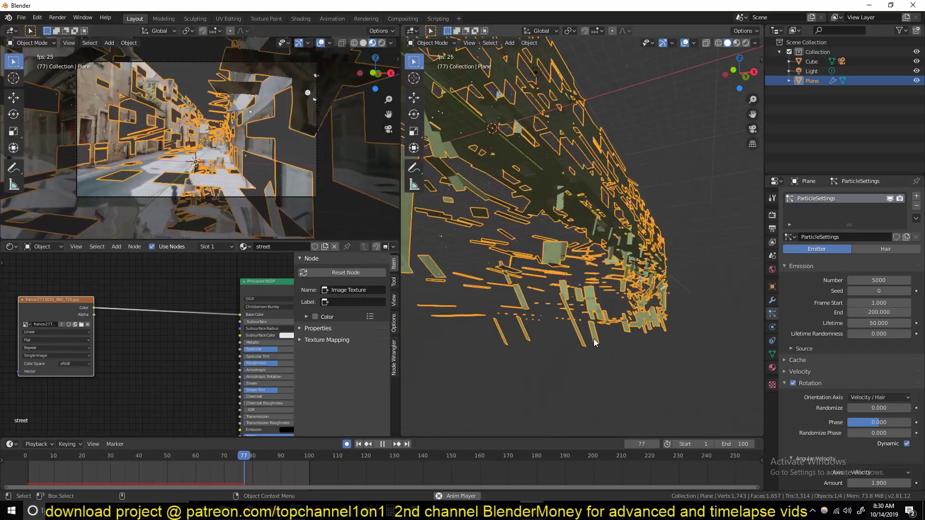
key(Escape)
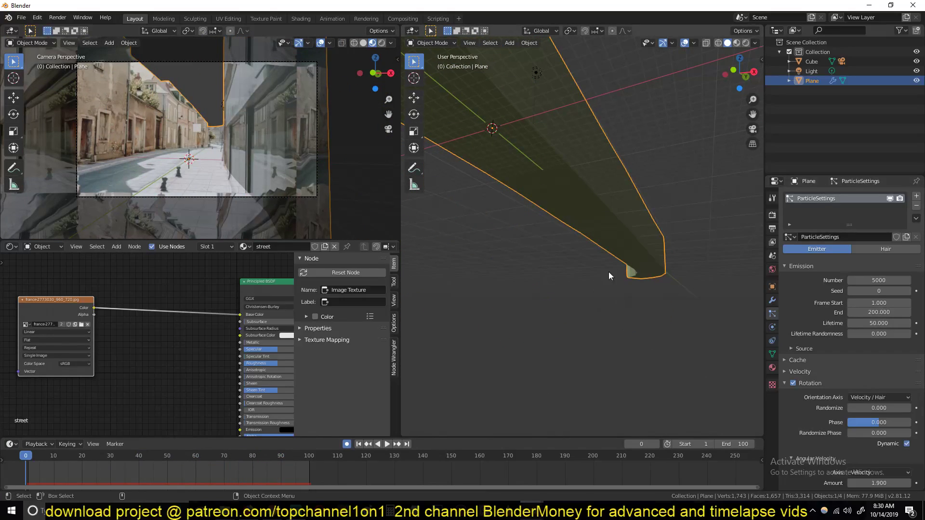
key(space)
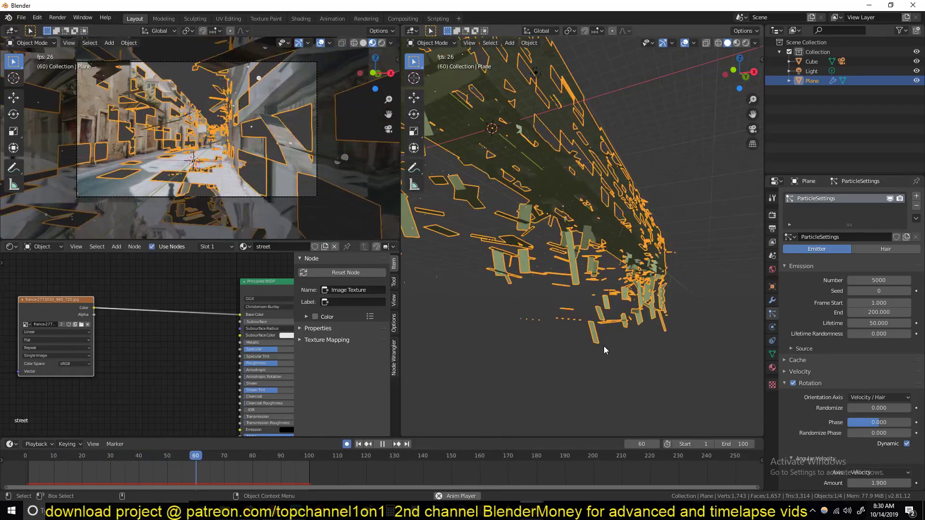
key(Escape)
Set the particle lifetime to 200 and play the animation to preview the change.
click(859, 323)
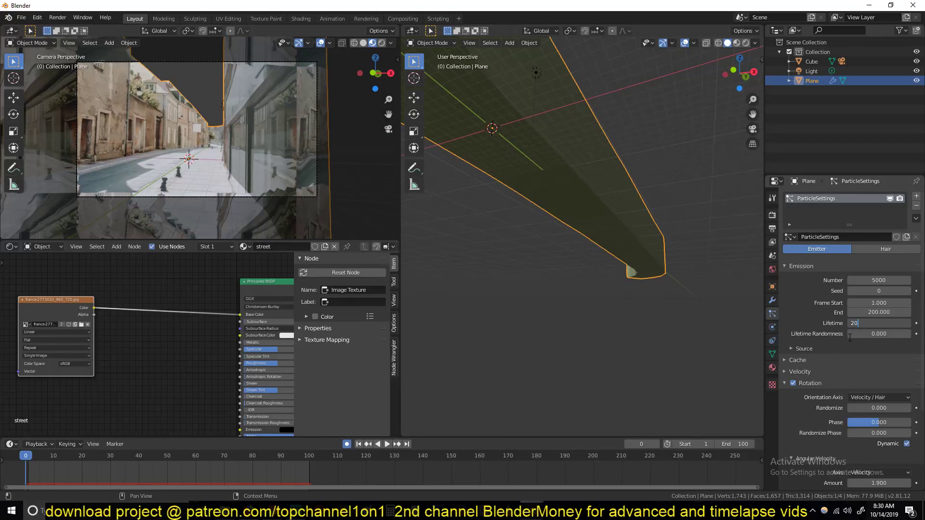
text(200)
key(Return)
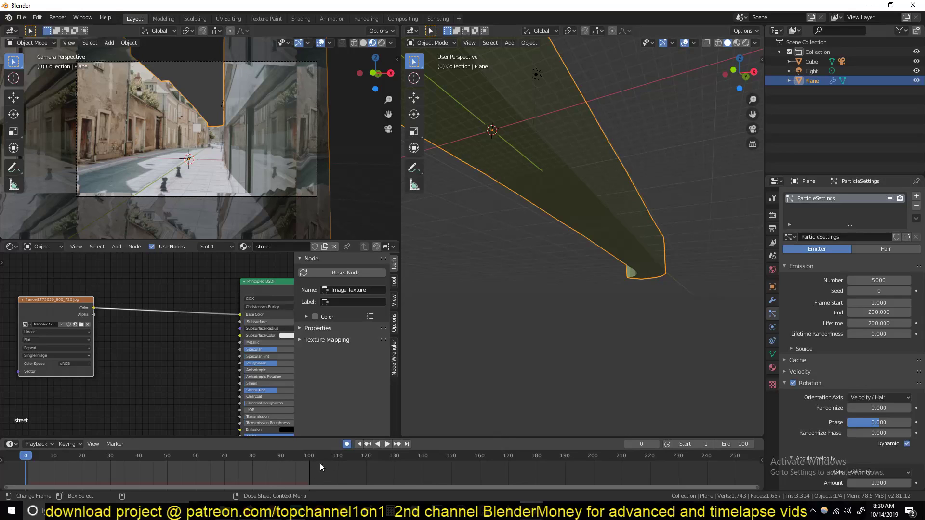
key(space)
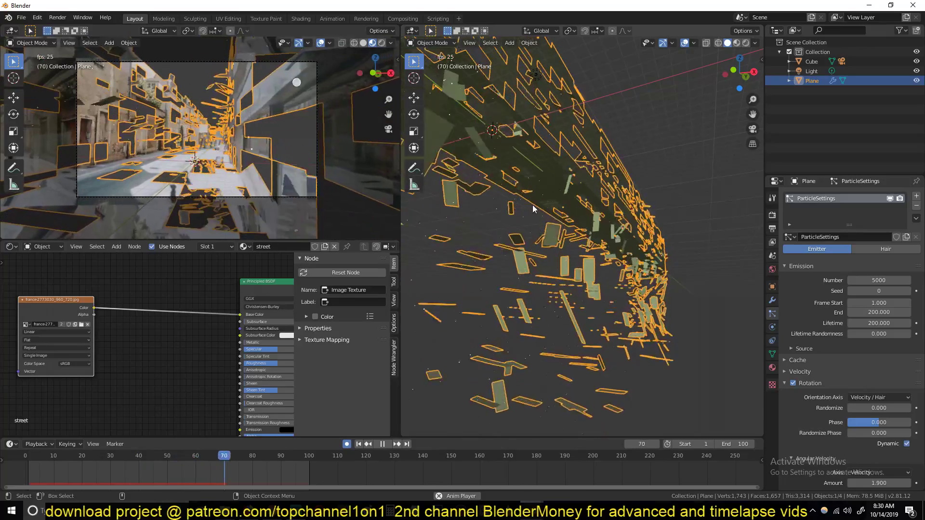
key(Escape)
Collapse the emission and rotation settings and set the particles' gravity field weight to 0.
middle_drag(586, 247, 788, 341)
scroll(842, 345, down, 5)
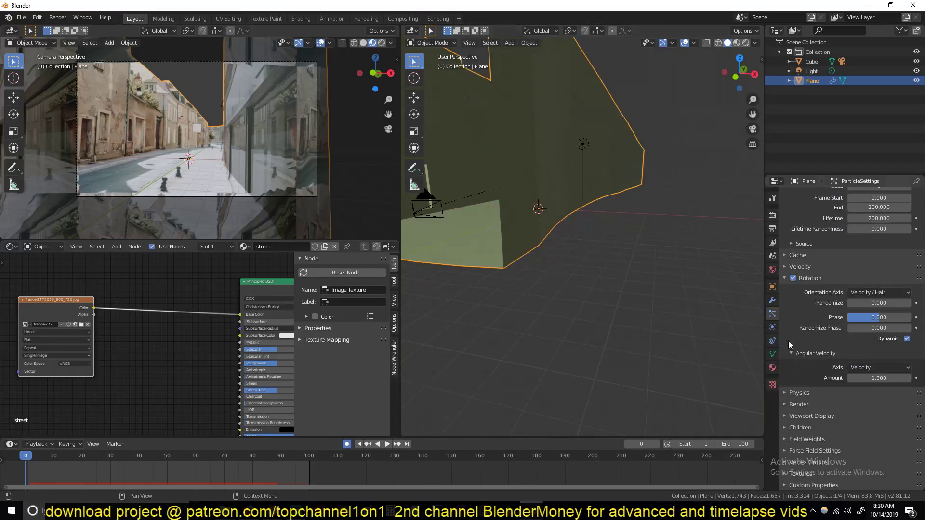
click(818, 278)
scroll(821, 284, up, 5)
click(820, 264)
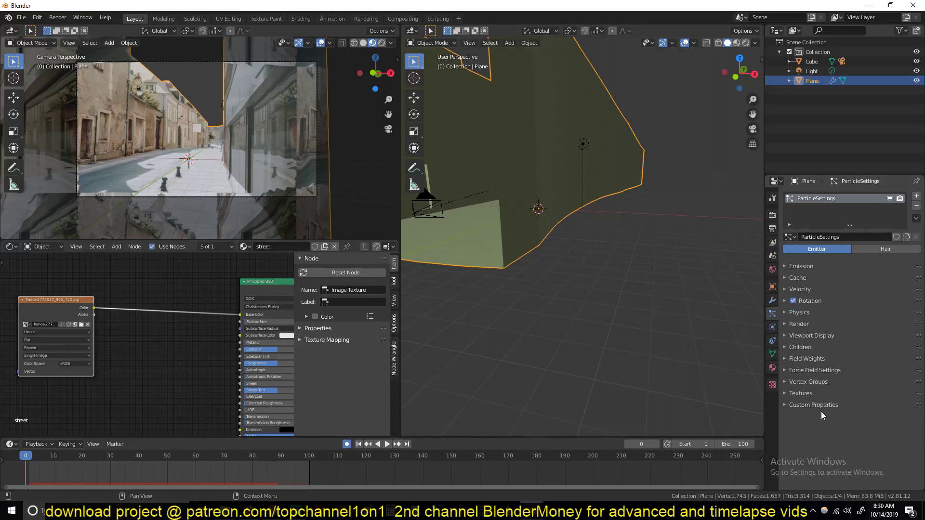
click(822, 370)
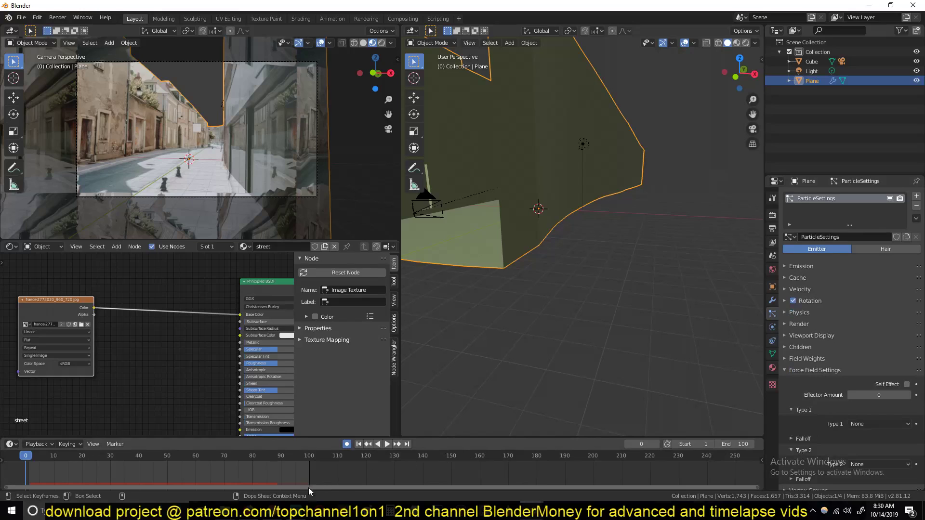
scroll(847, 403, down, 3)
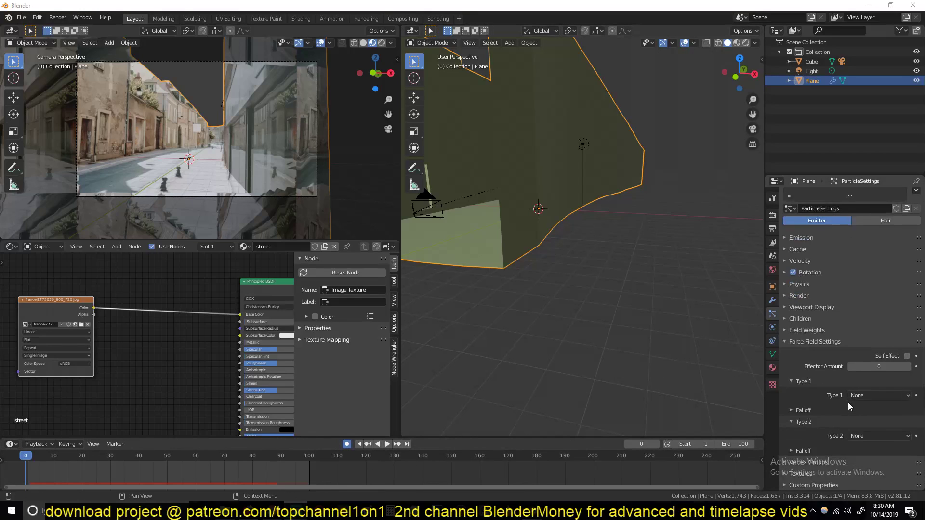
click(820, 331)
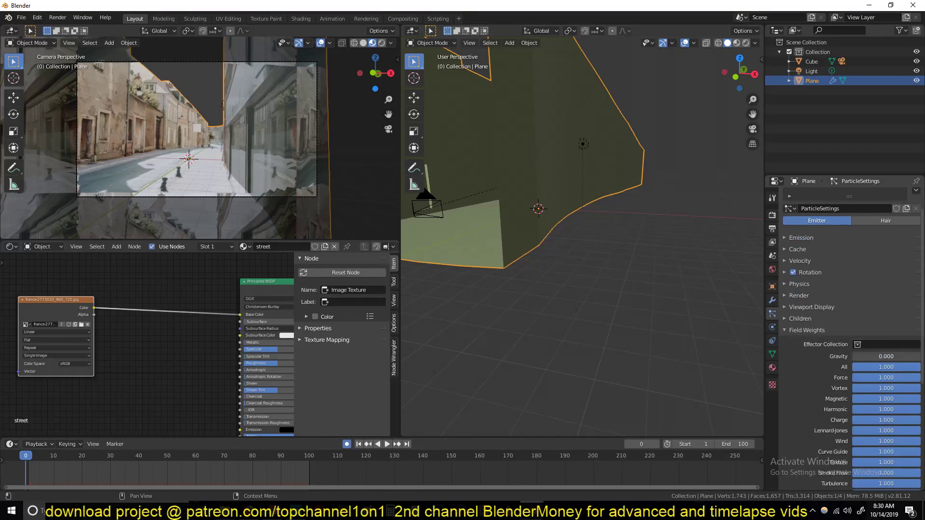
Play the animation and examine the floating street pieces from several distances, pausing at frame 30.
middle_drag(638, 269, 663, 281)
key(space)
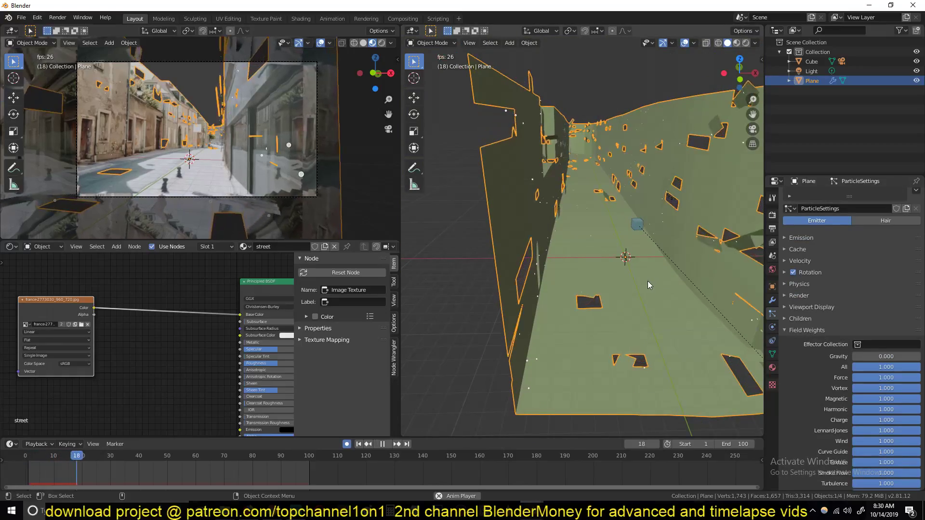
scroll(632, 273, down, 3)
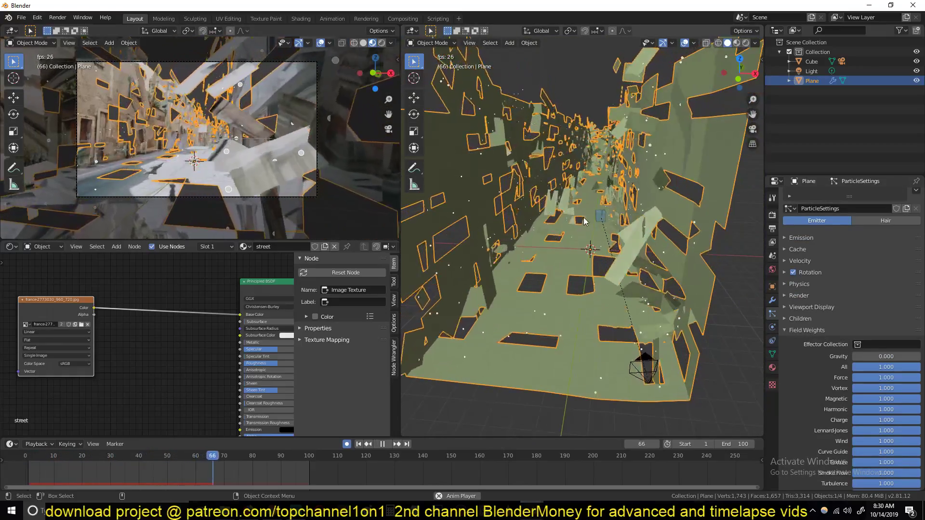
scroll(620, 270, down, 4)
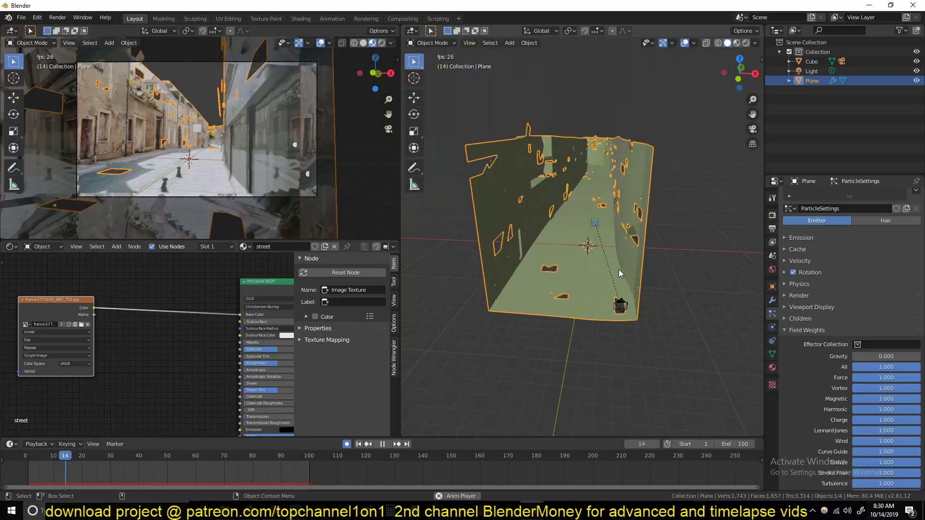
scroll(589, 260, up, 5)
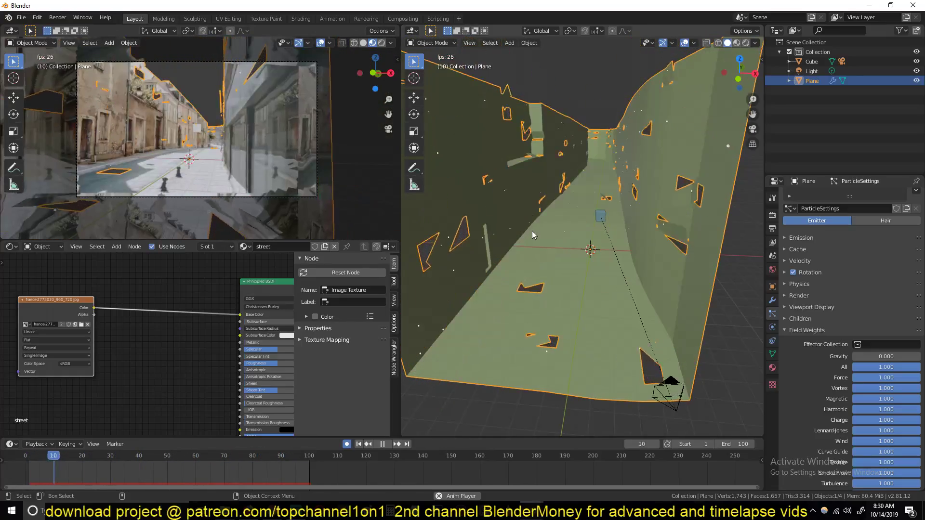
key(space)
scroll(567, 247, down, 8)
middle_drag(567, 247, 463, 277)
shift+middle_drag(725, 207, 711, 241)
scroll(586, 256, up, 8)
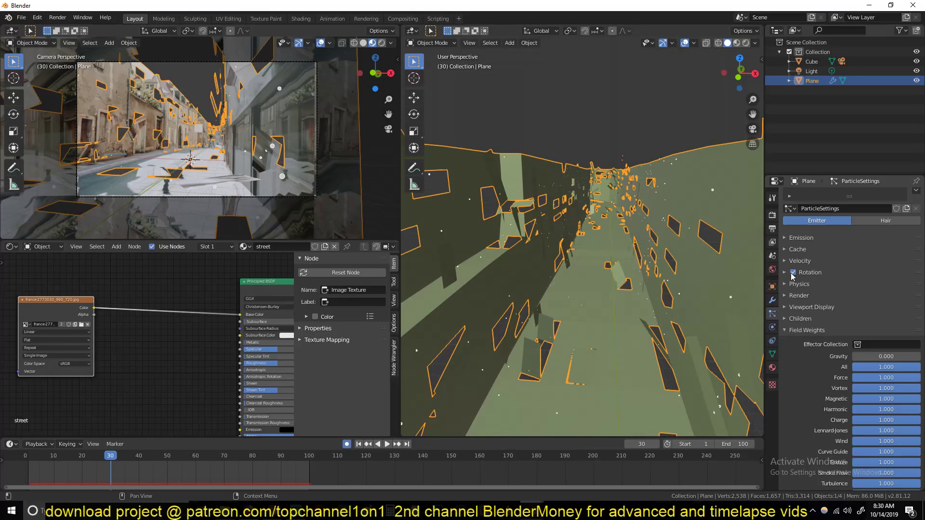
Set the particles' normal velocity to 0 m/s and replay the animation from frame 0.
click(800, 261)
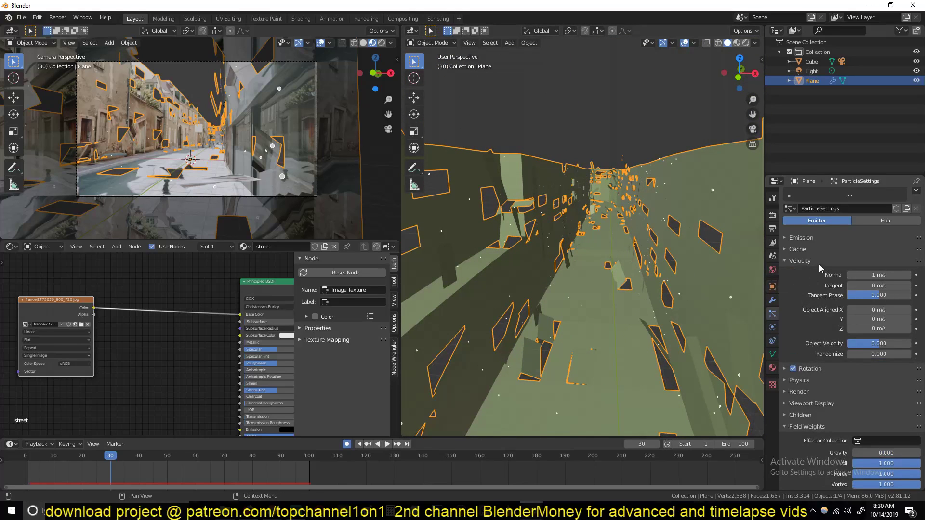
double_click(879, 275)
text(0)
key(Return)
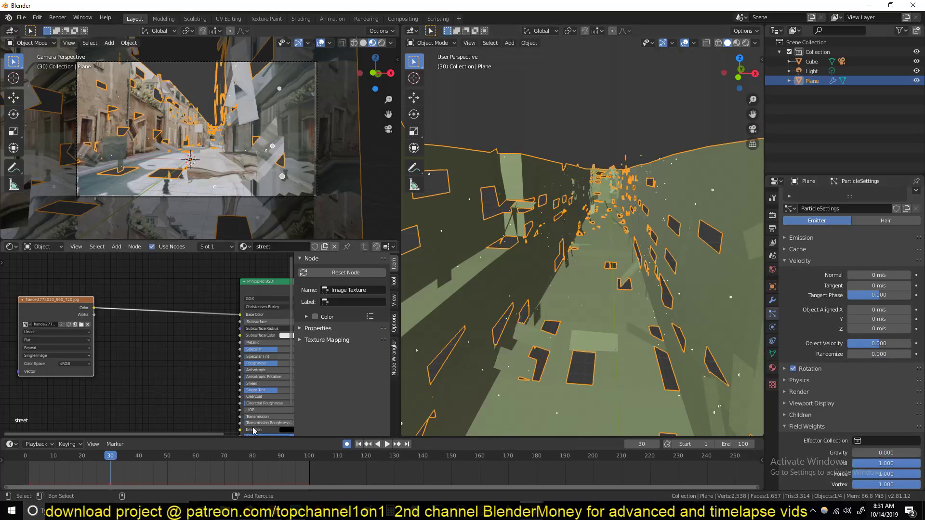
click(9, 460)
key(space)
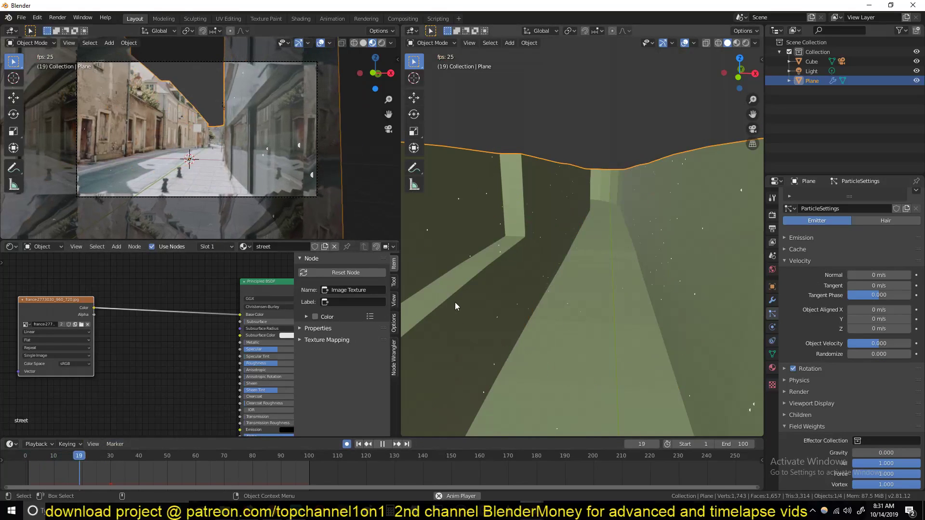
shift+middle_drag(470, 321, 473, 306)
key(Escape)
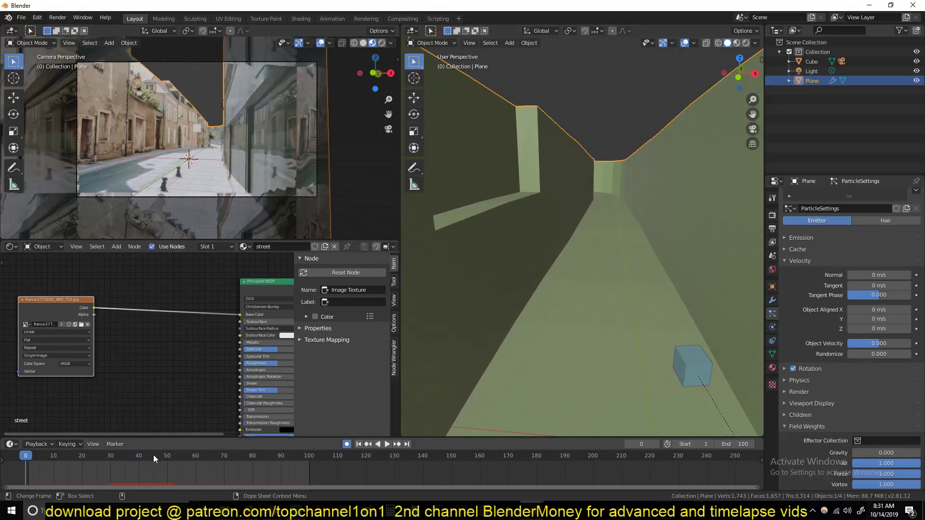
Play the animation from the start, and scrub between frames 30 and 13 to examine how the street breaks apart.
key(space)
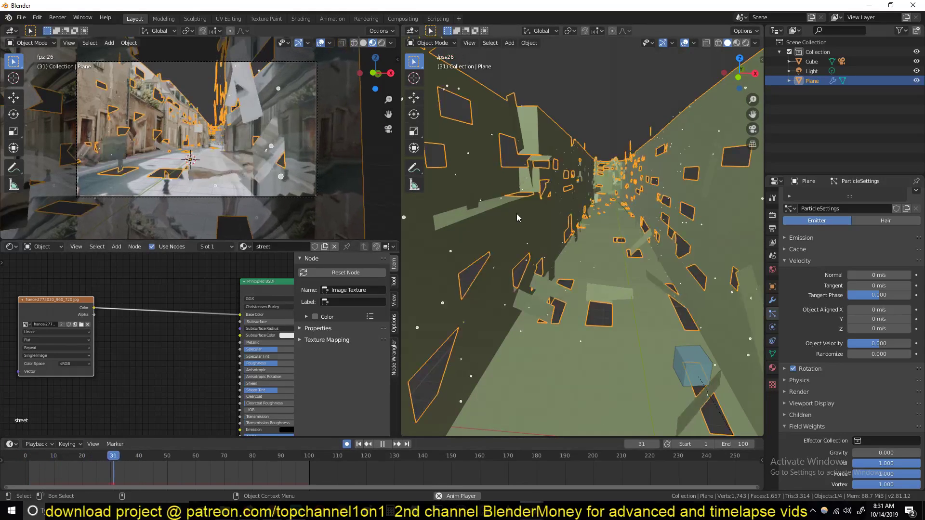
key(Escape)
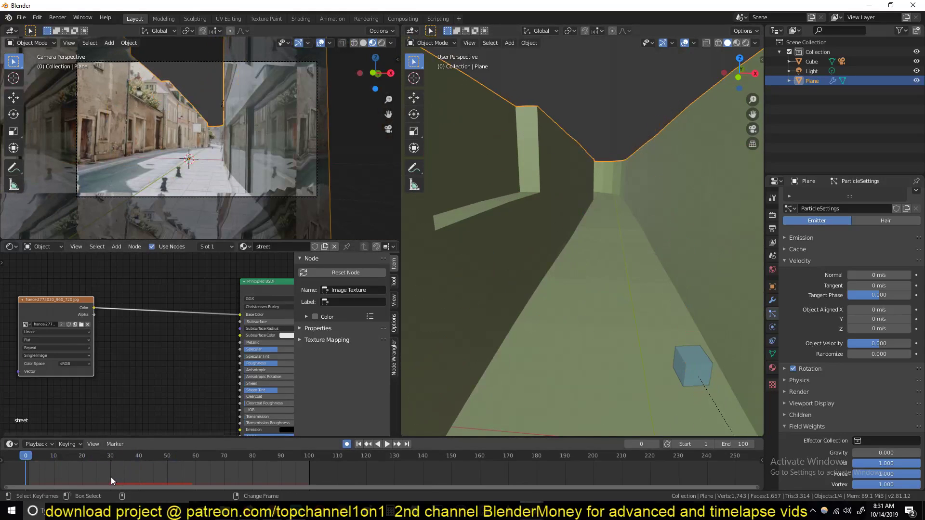
key(space)
click(111, 476)
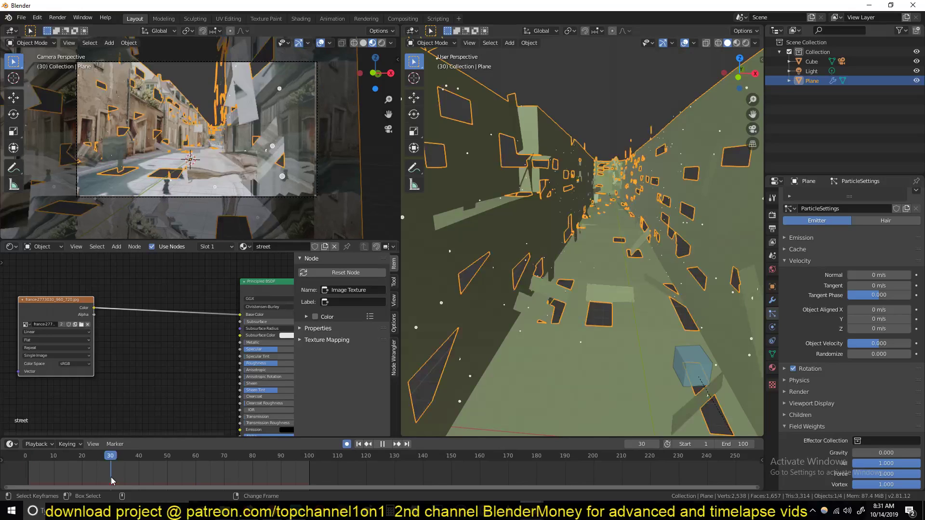
shift+right_drag(111, 477, 62, 478)
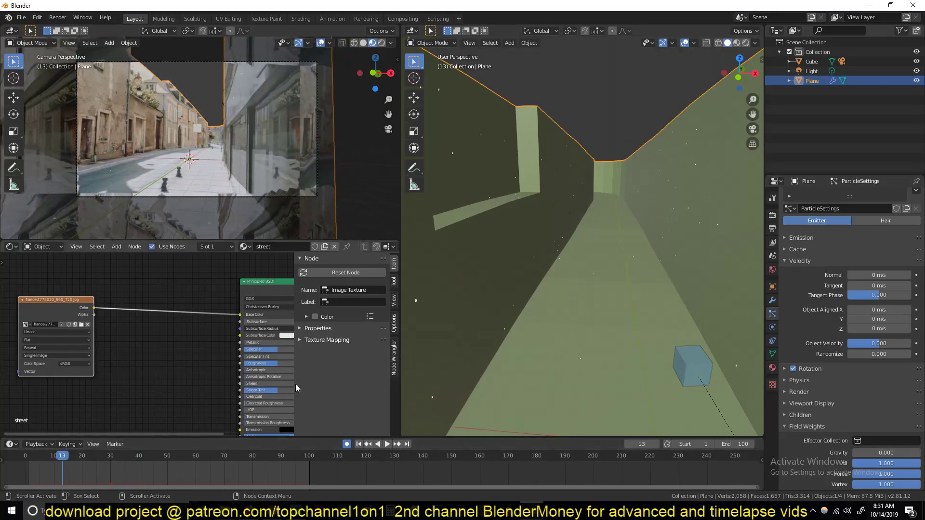
Replay the animation from the first frame and examine the particles on the street walls and floor.
key(Tab)
key(Tab)
key(shift+Left)
key(space)
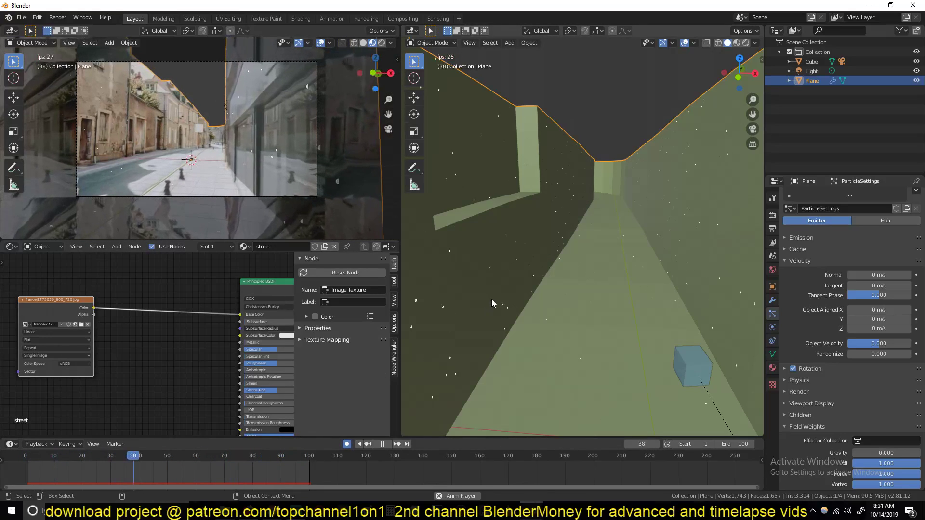
scroll(492, 300, down, 5)
scroll(505, 288, up, 5)
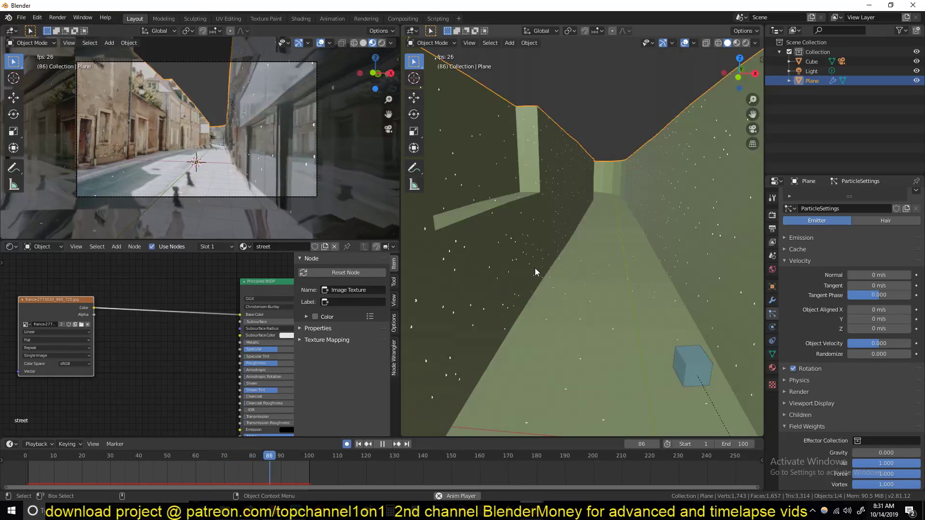
middle_drag(630, 293, 546, 305)
shift+middle_drag(620, 267, 487, 224)
Switch to the top view and add a Plain Axes empty near the far end of the street.
scroll(623, 292, down, 4)
key(KP_7)
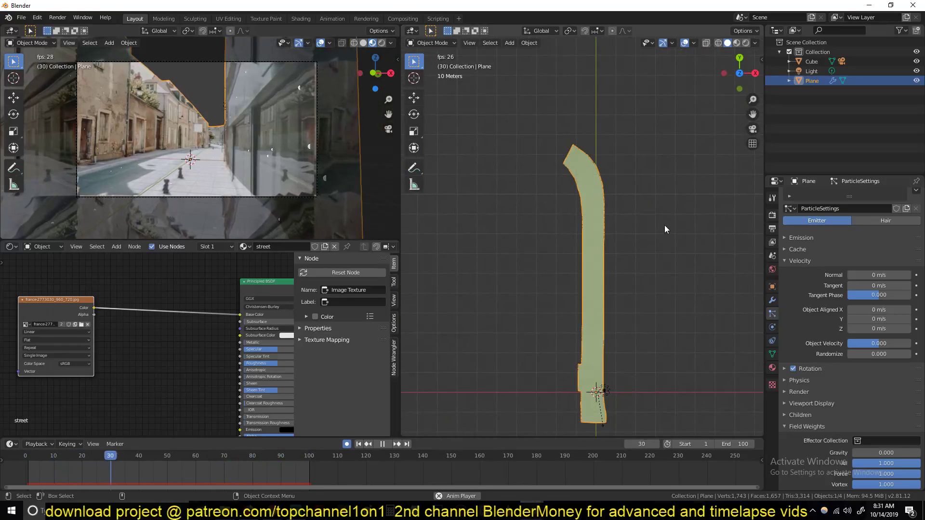
shift+middle_drag(577, 148, 574, 200)
key(shift+a)
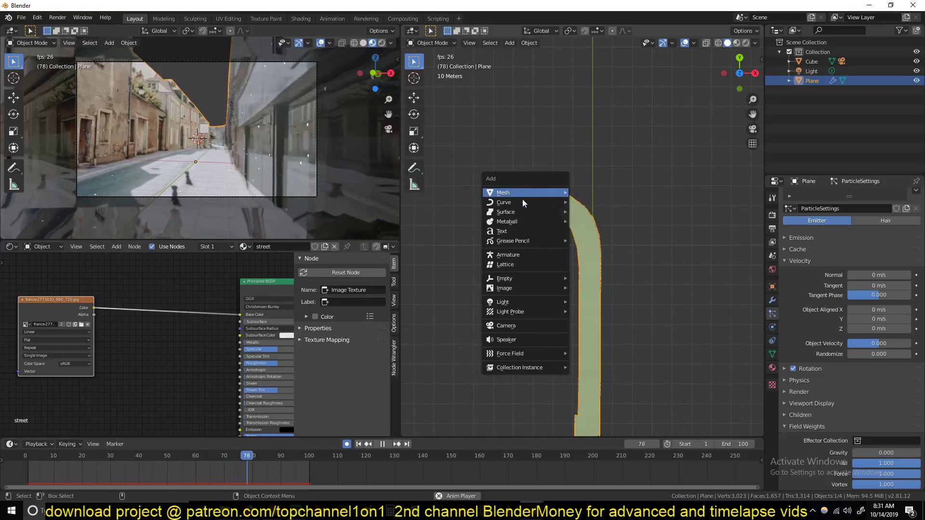
mouse_move(506, 279)
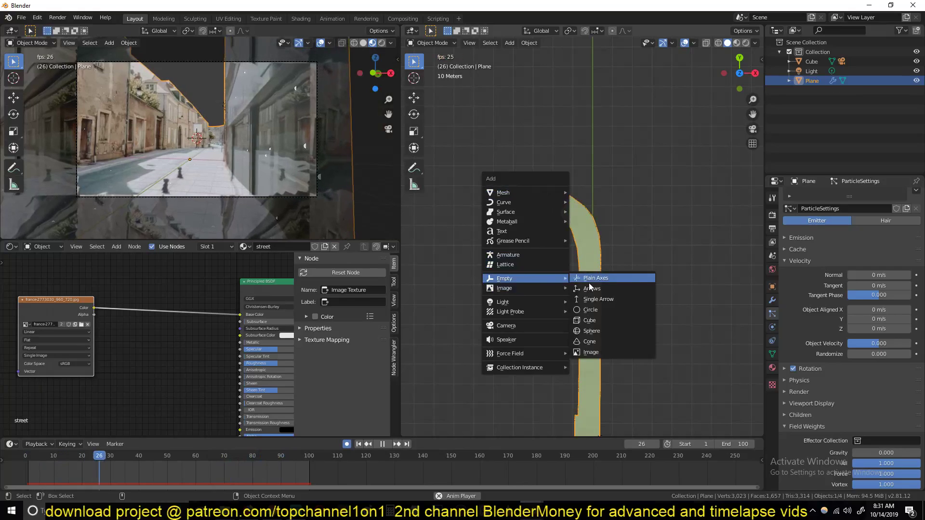
click(589, 280)
Display the empty as a sphere and set its size to 8.7 m.
click(772, 327)
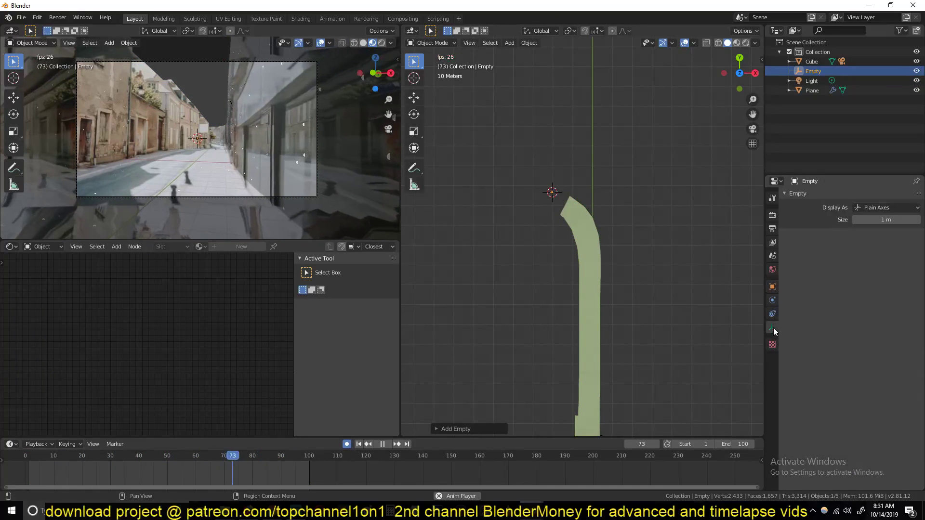
click(869, 207)
click(869, 272)
drag(867, 220, 917, 220)
Reposition the sphere empty at the street's far end, stop the playback and delete the empty's recorded keyframes.
key(g)
click(571, 201)
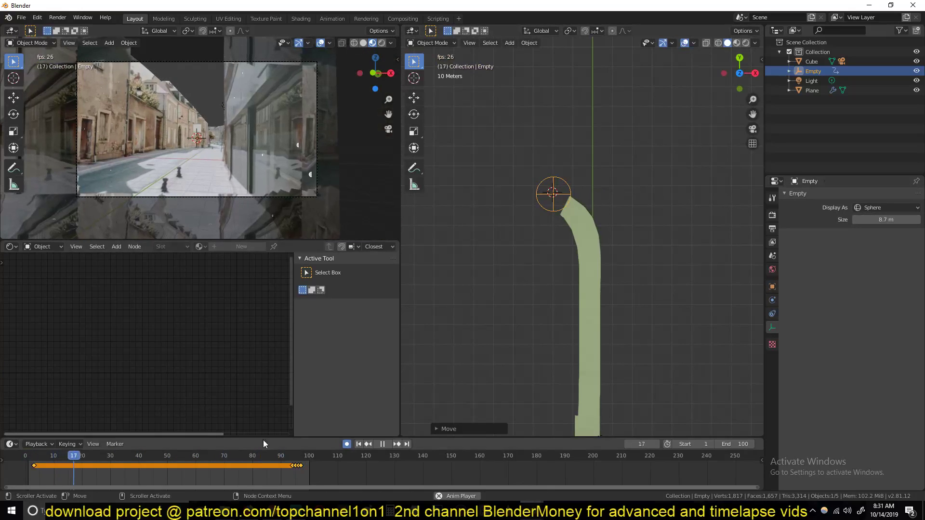
key(Escape)
key(x)
click(310, 473)
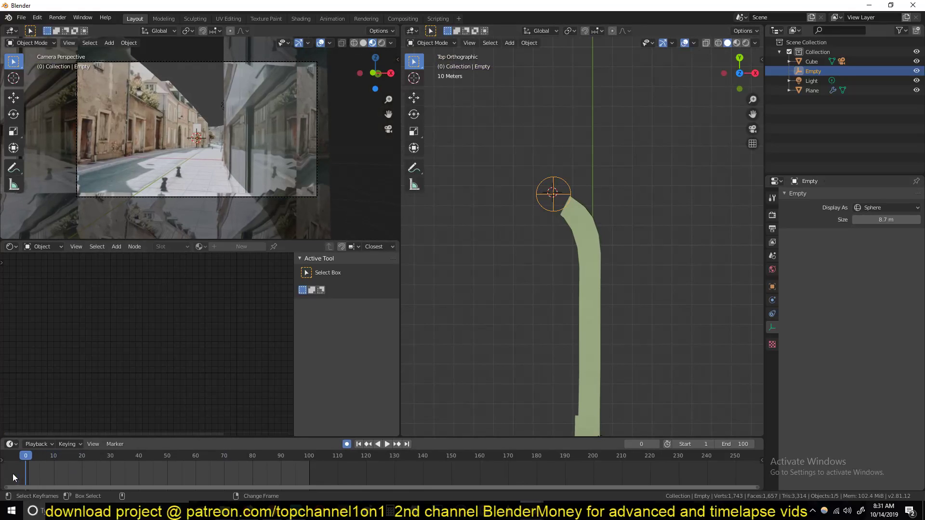
Place the empty at the street's far end at frame 0 with auto keying, and go to frame 21.
key(g)
click(452, 236)
shift+middle_drag(525, 283, 497, 184)
click(85, 456)
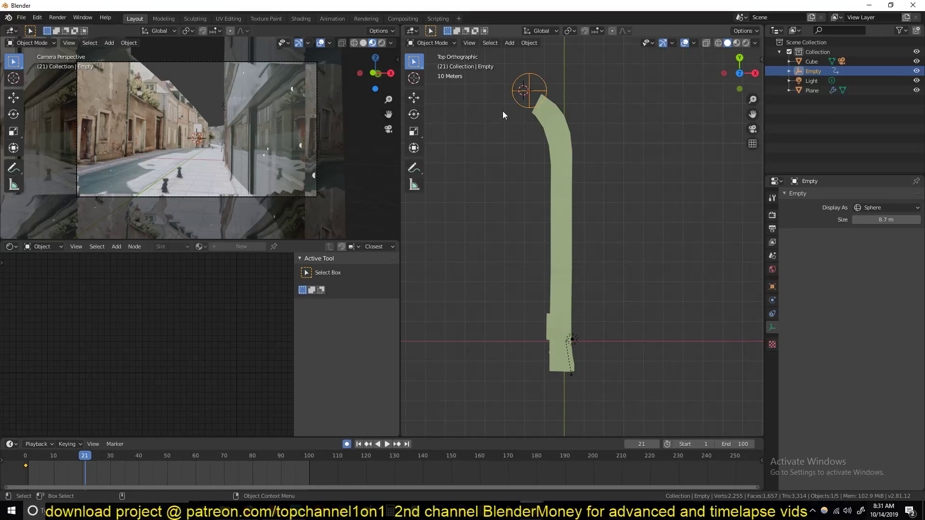
Select a lengthwise edge loop along the middle of the street mesh, duplicate it in place and separate it into its own object.
click(560, 130)
key(Tab)
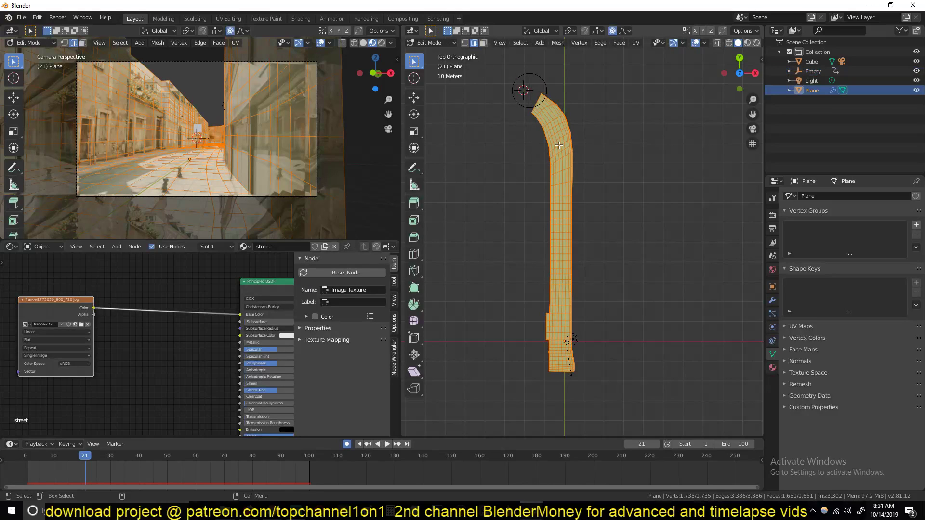
alt+click(558, 126)
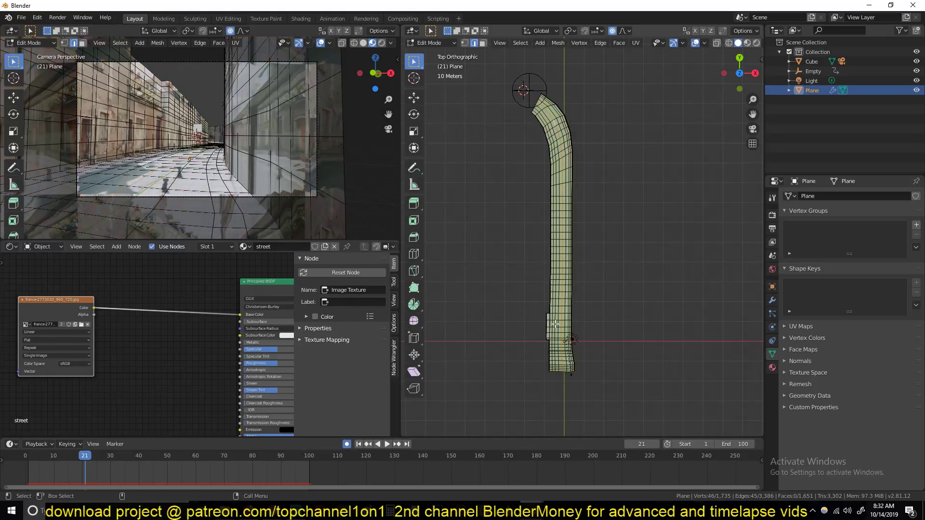
scroll(570, 225, up, 5)
scroll(535, 205, down, 4)
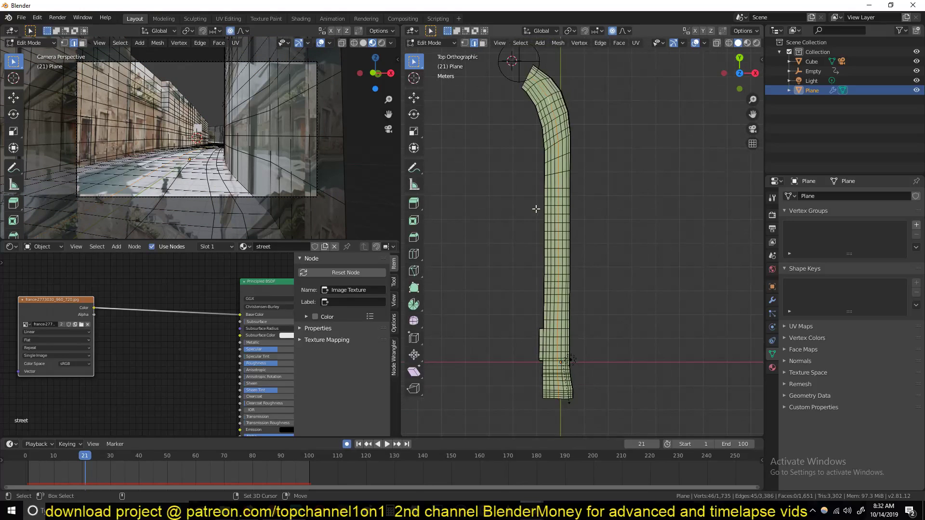
key(shift+d)
right_click(663, 185)
key(p)
click(632, 172)
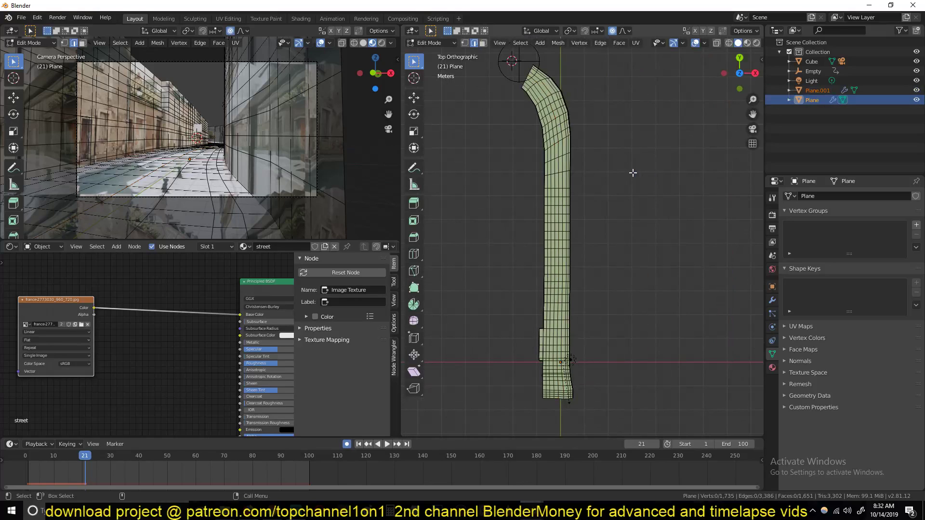
Leave Edit Mode and hide the street mesh.
key(Tab)
key(h)
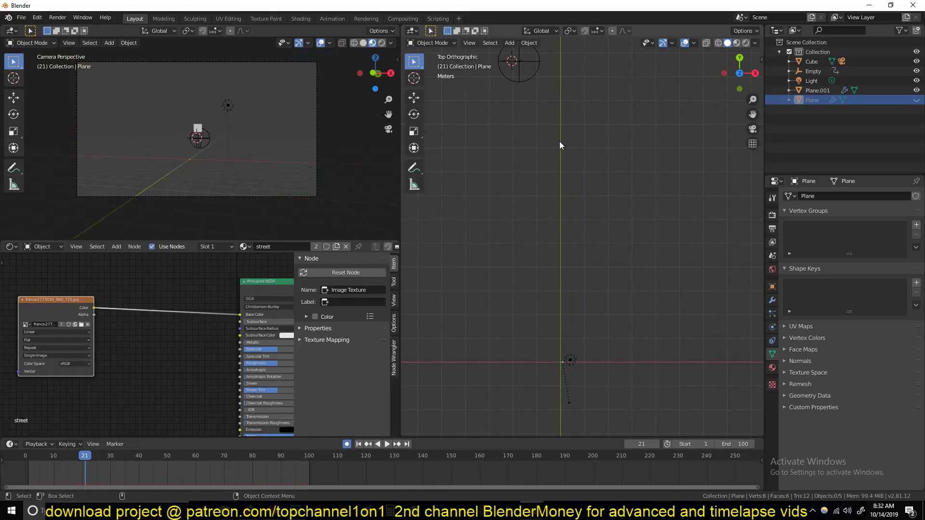
middle_drag(579, 162, 553, 139)
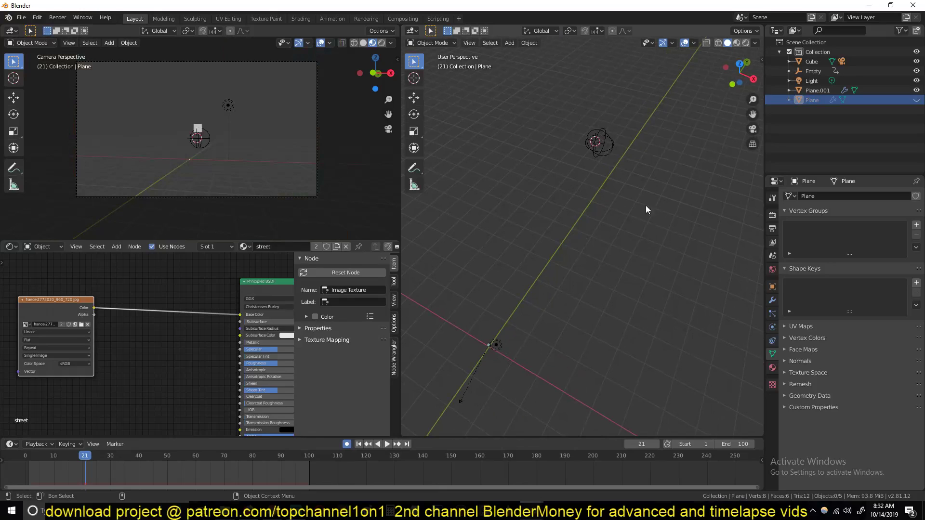
Inspect the separated path object in Edit Mode with all its vertices selected, and review the object commands available for it.
click(817, 92)
key(Tab)
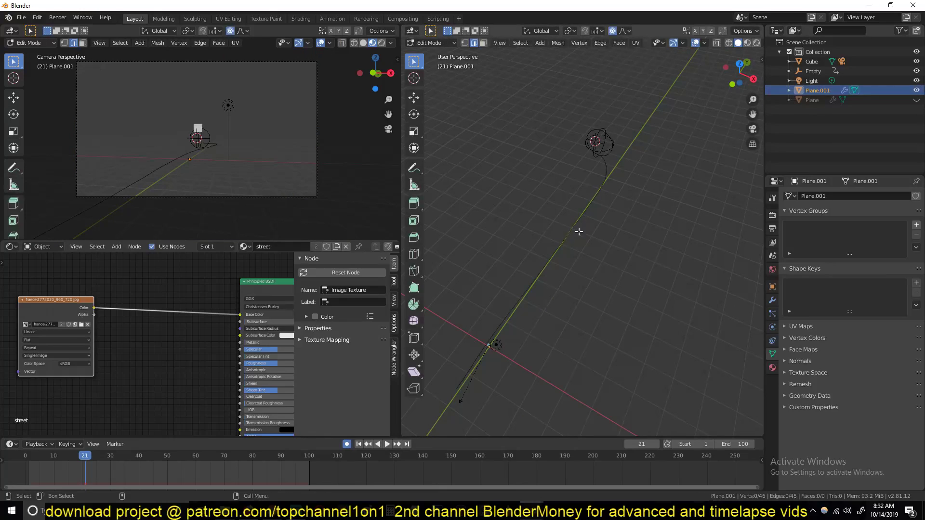
key(1)
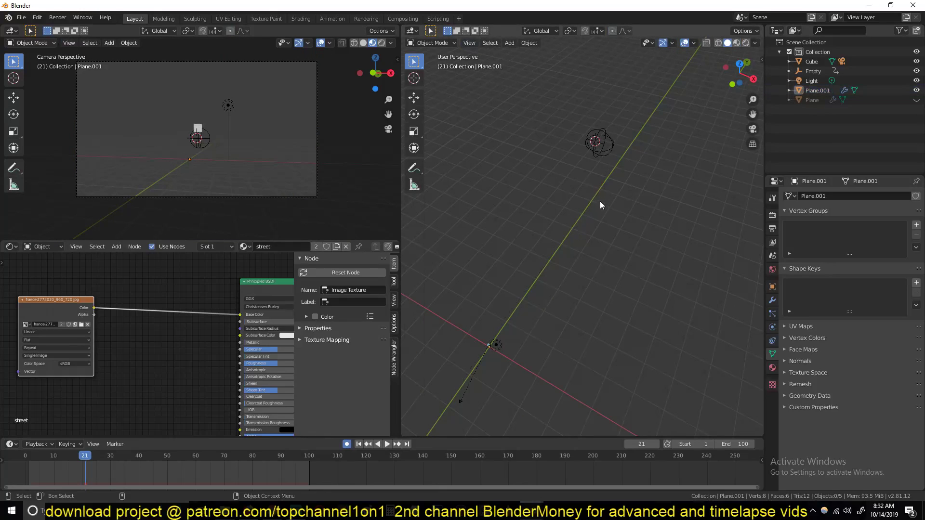
key(a)
key(Tab)
key(Tab)
key(Tab)
right_click(586, 208)
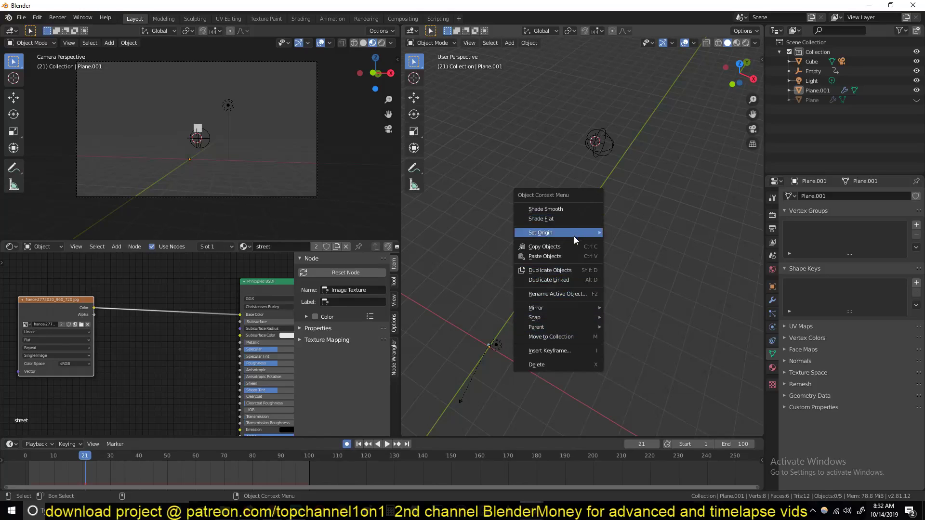
key(Tab)
click(816, 90)
key(Tab)
right_click(565, 226)
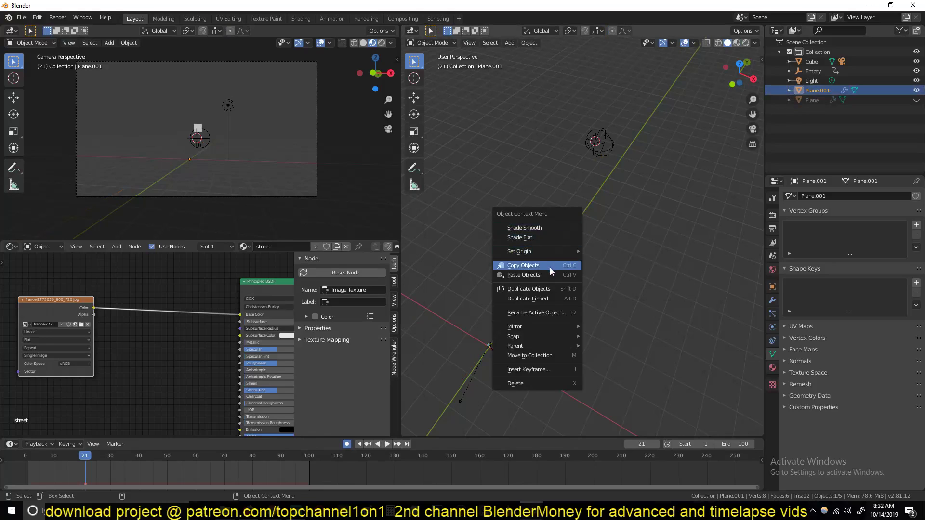
Switch the large viewport to wireframe shading to look for the separated path.
scroll(651, 263, up, 5)
key(z)
click(466, 190)
drag(490, 162, 643, 273)
Try a delete operation on the separated path's selected vertices in Edit Mode.
click(804, 91)
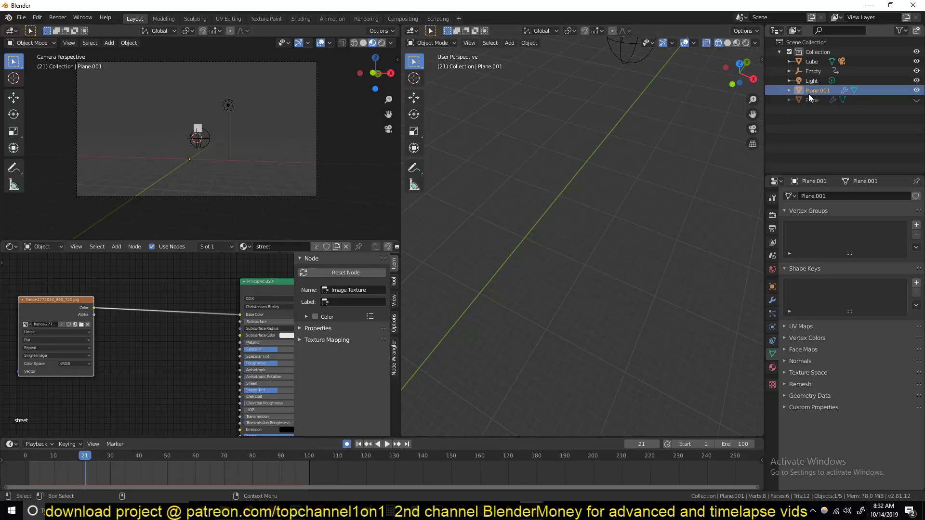
key(Tab)
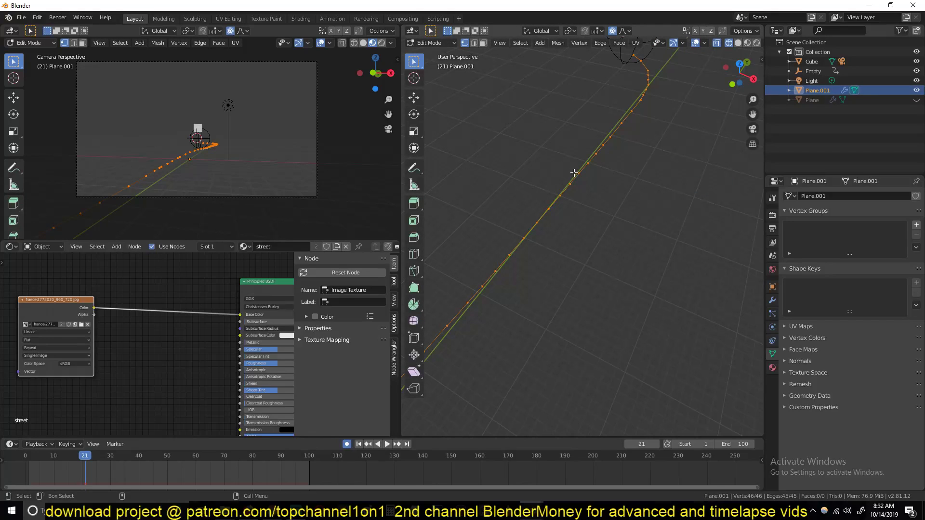
key(x)
click(574, 185)
key(Tab)
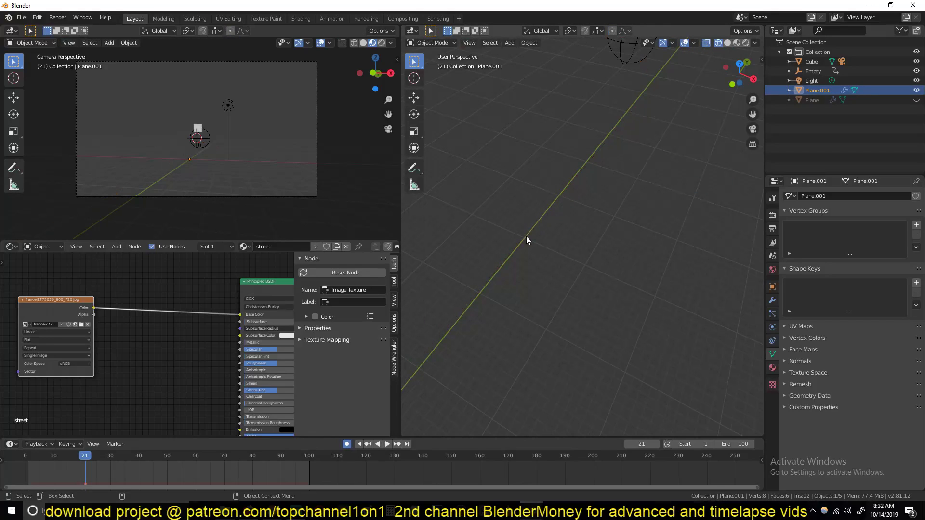
Try to convert the separated path object to a curve from mesh and inspect it in Edit Mode.
middle_drag(526, 241, 491, 233)
right_click(487, 226)
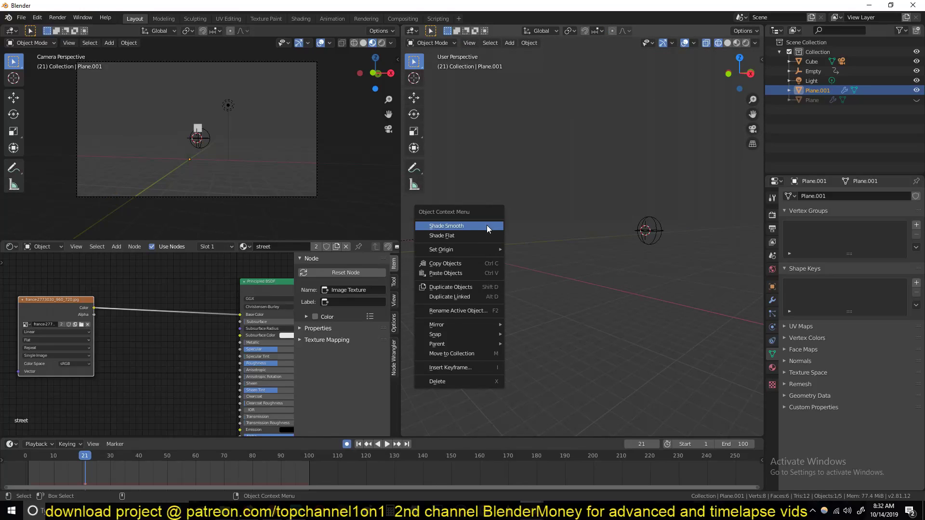
click(528, 43)
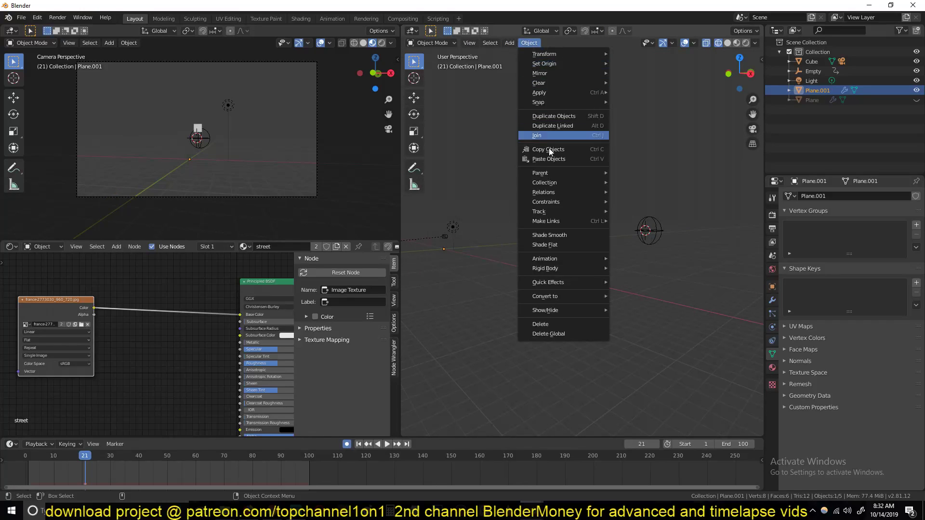
mouse_move(556, 262)
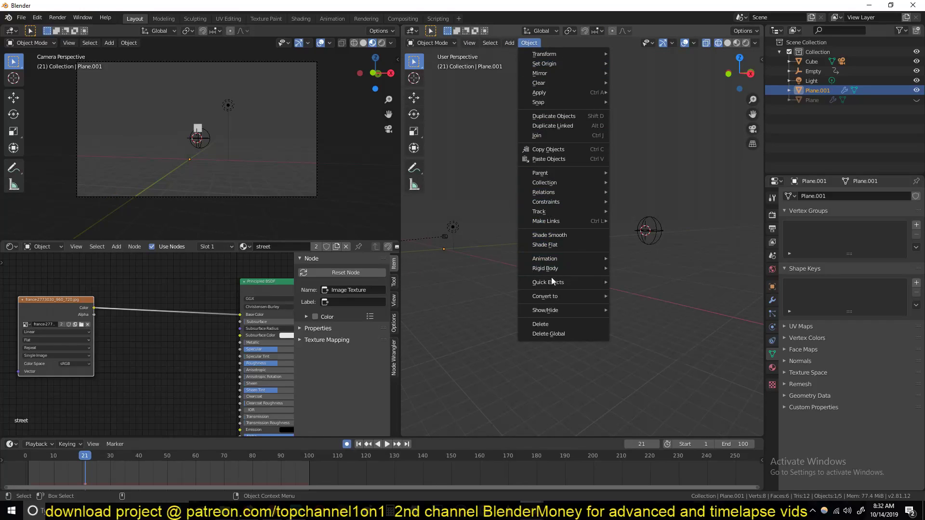
mouse_move(556, 294)
click(665, 296)
middle_drag(665, 296, 573, 274)
key(Tab)
key(KP_Decimal)
key(Tab)
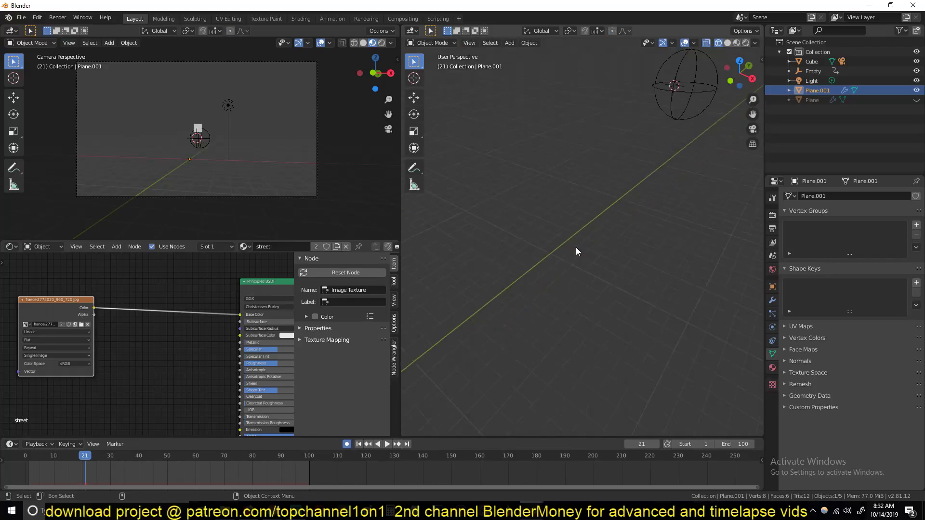
Move the separated path object to a new position and check its geometry in Edit Mode.
key(g)
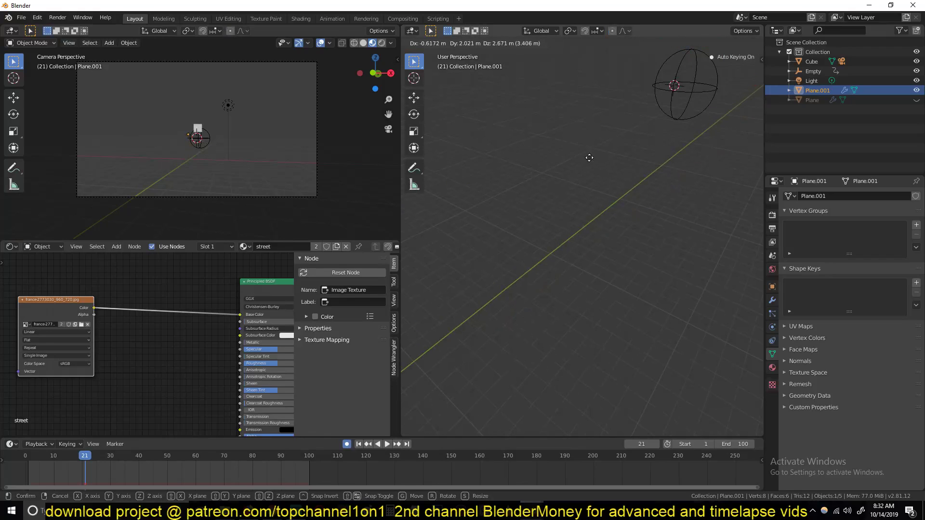
click(590, 192)
scroll(590, 191, down, 2)
key(Tab)
key(Tab)
right_click(595, 219)
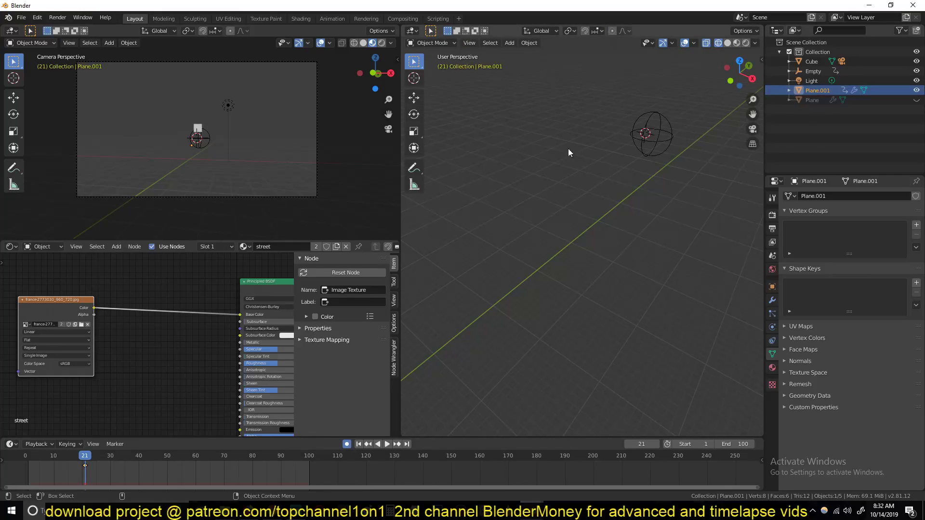
scroll(559, 183, down, 2)
right_click(558, 200)
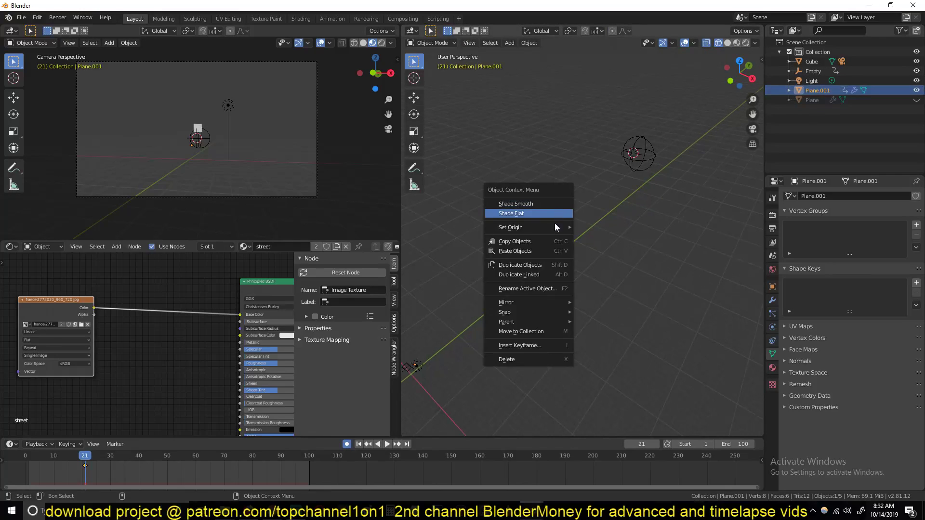
Retry the Curve from Mesh/Text conversion on the moved path object and check its points.
click(529, 43)
mouse_move(593, 299)
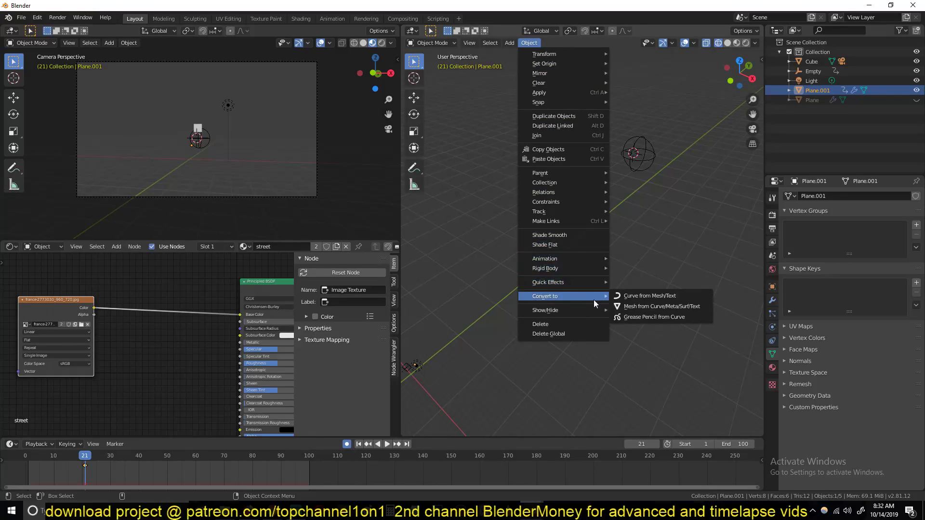
click(646, 294)
middle_drag(645, 295, 533, 223)
key(KP_Decimal)
scroll(610, 270, down, 8)
key(Tab)
scroll(533, 223, down, 6)
key(Tab)
key(Tab)
key(Tab)
Delete the separated path object from the scene.
scroll(591, 219, down, 6)
middle_drag(591, 219, 614, 255)
key(x)
click(614, 255)
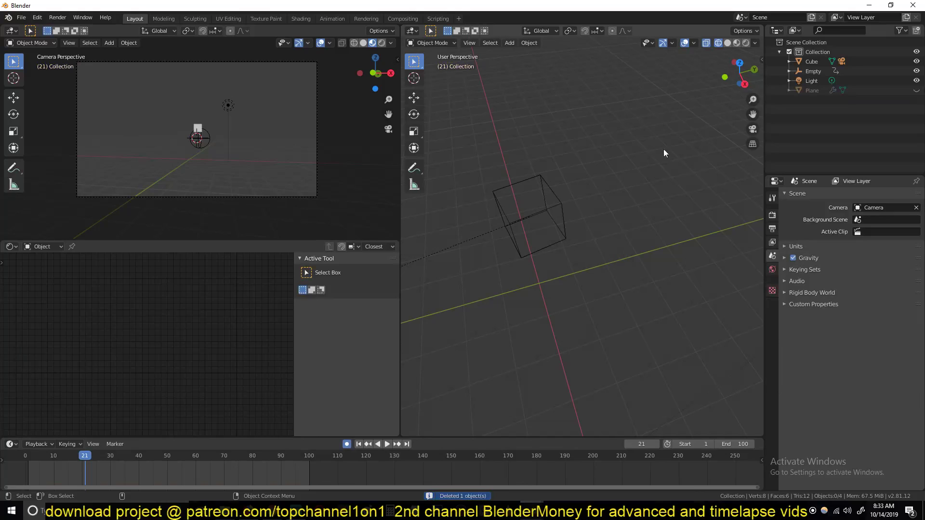
Unhide the street mesh and switch the large viewport to solid shading.
key(alt+h)
scroll(545, 200, down, 5)
middle_drag(545, 200, 584, 215)
key(alt+a)
key(z)
click(681, 193)
scroll(681, 191, down, 4)
mouse_move(681, 191)
middle_down()
mouse_move(662, 149)
mouse_move(567, 181)
middle_up()
In top view, move the sphere empty onto the street just below its far bend at frame 21.
click(512, 140)
key(KP_7)
scroll(515, 158, down, 4)
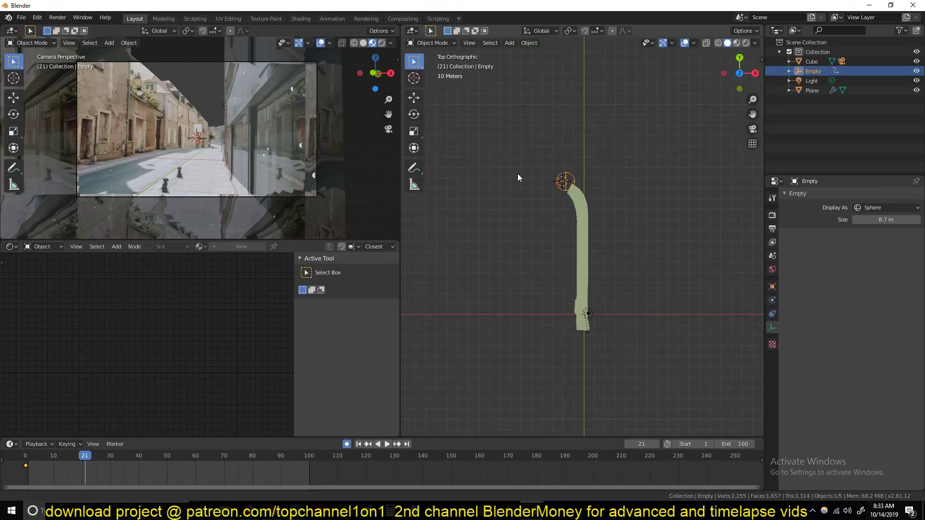
scroll(542, 231, up, 3)
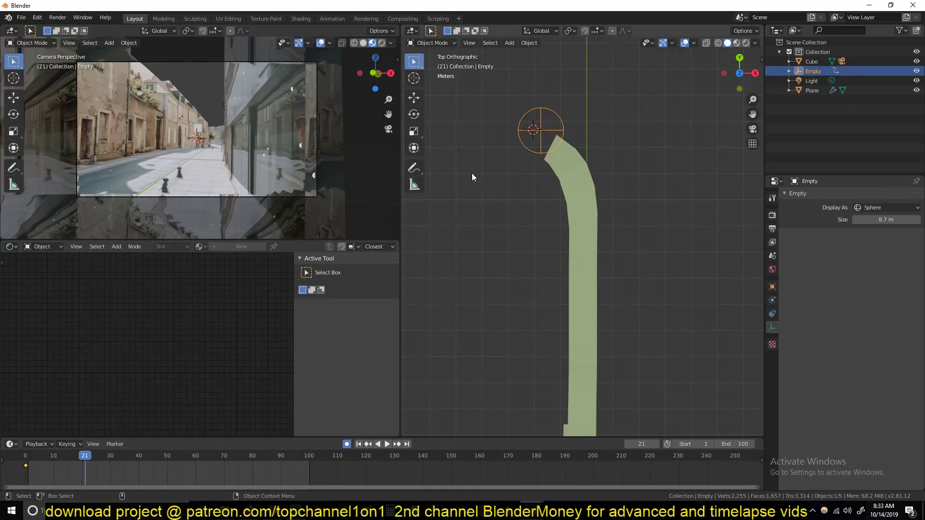
key(g)
click(523, 241)
shift+middle_drag(523, 241, 530, 151)
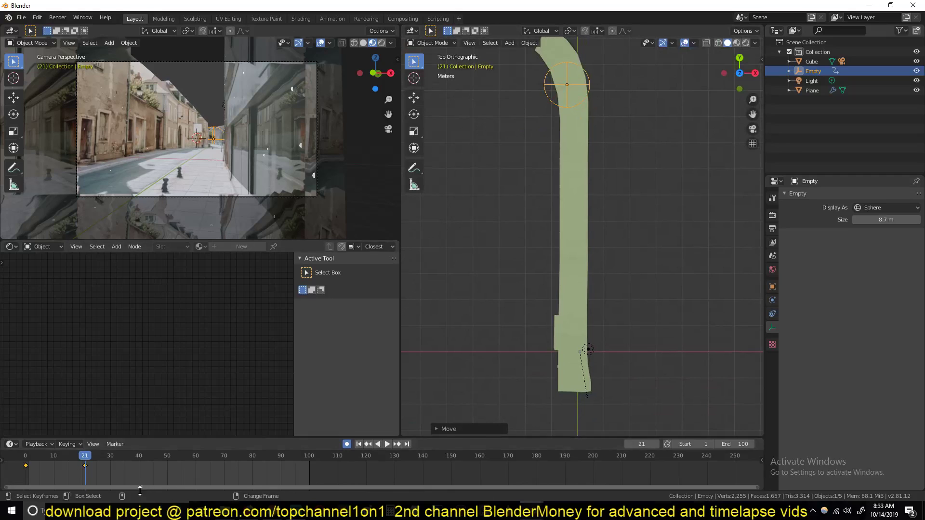
Keyframe the empty farther along the street at frames 40, 77 and 100, ending at the street's near end.
click(139, 460)
key(g)
click(504, 302)
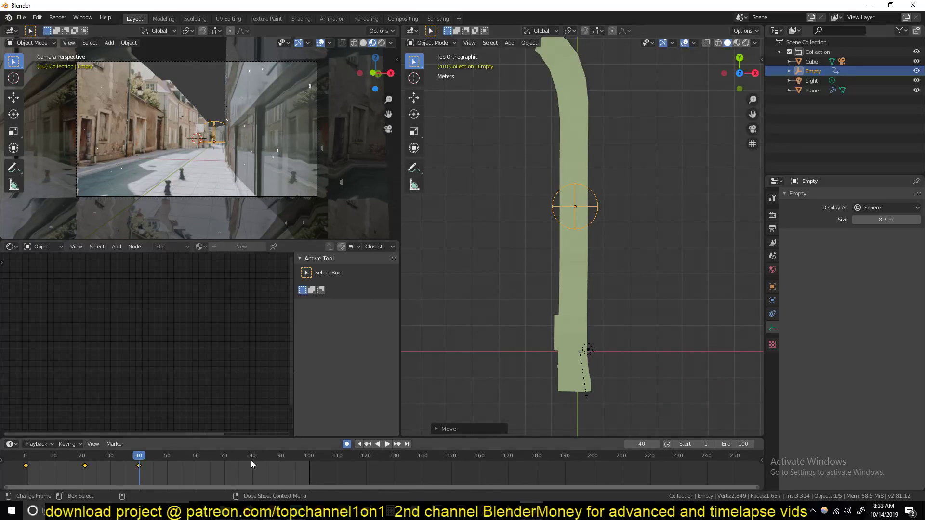
drag(262, 467, 245, 466)
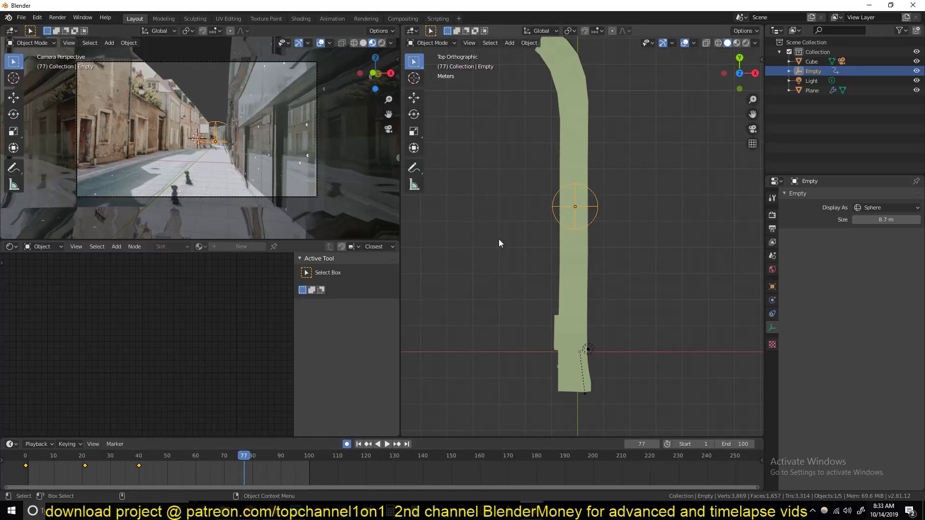
key(g)
click(519, 463)
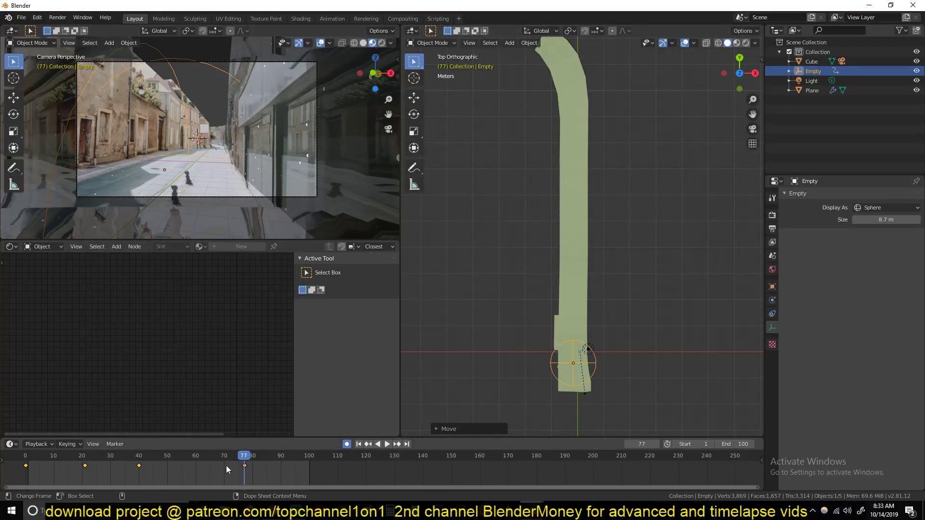
click(309, 467)
key(g)
click(552, 262)
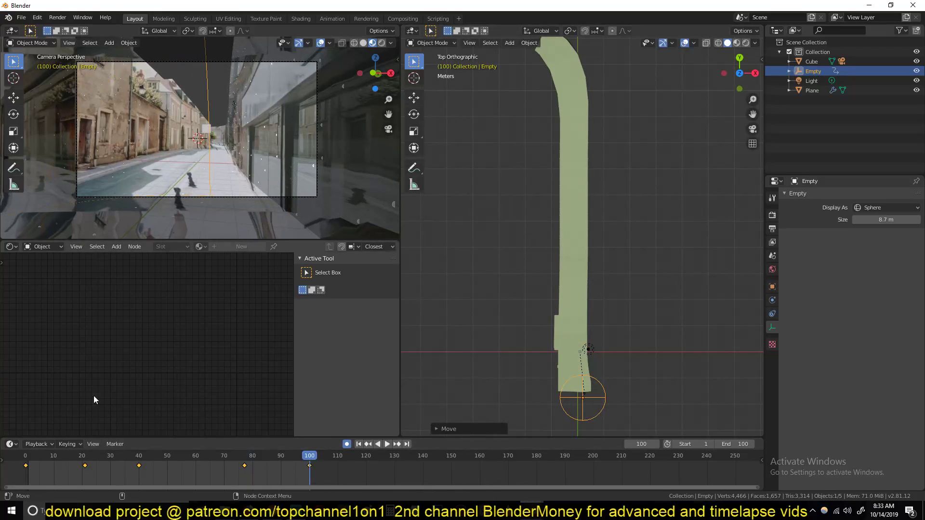
Play back the empty's travel along the street and return to frame 0.
click(34, 467)
key(space)
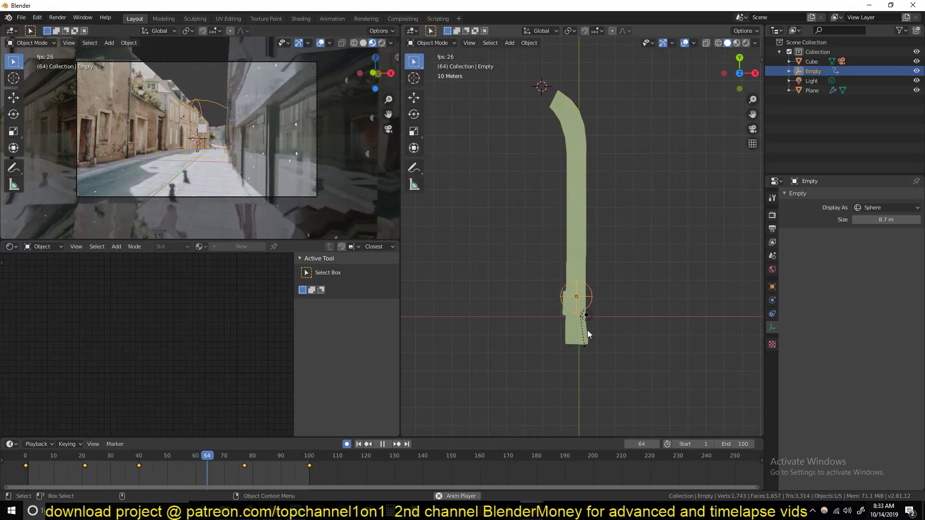
key(space)
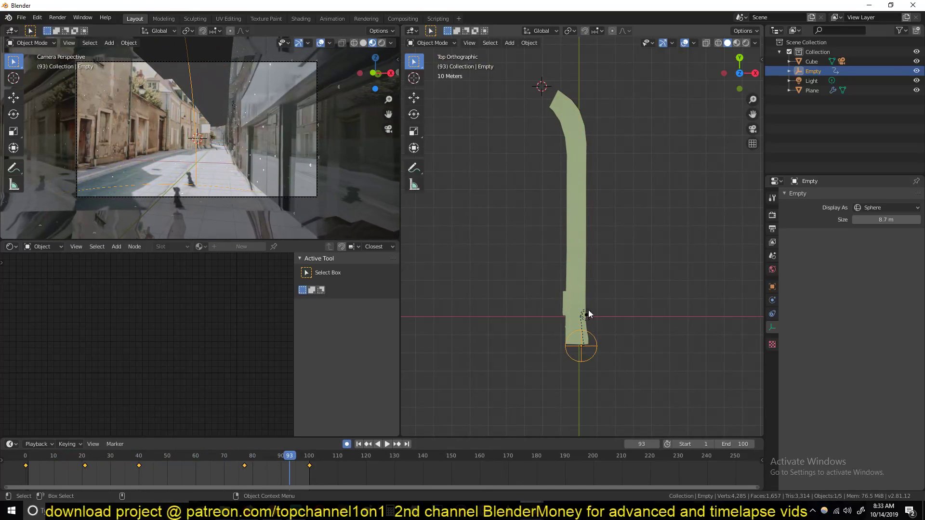
drag(135, 460, 25, 457)
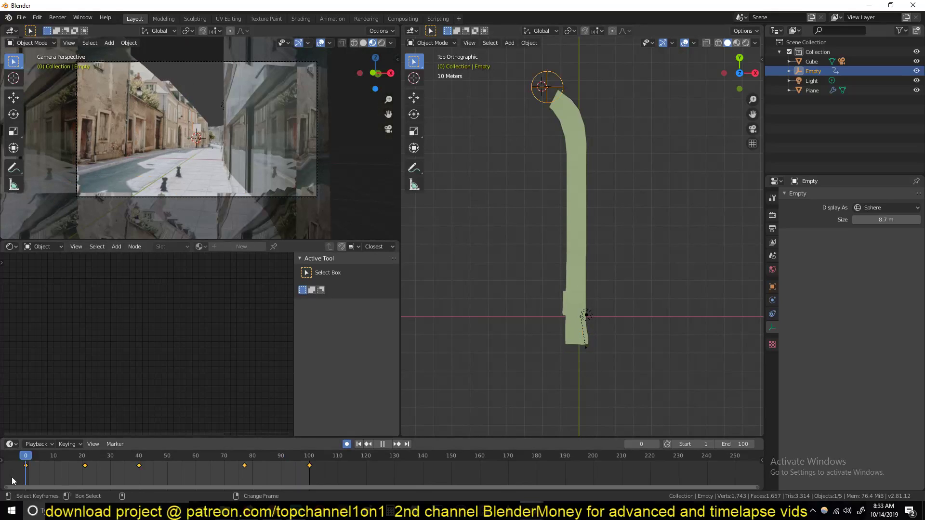
middle_drag(502, 207, 600, 155)
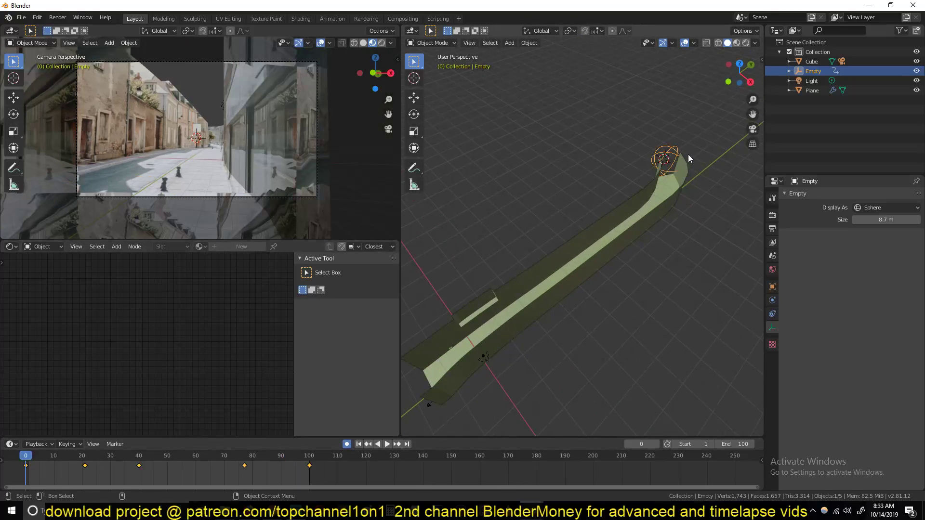
Add a Force-type force field with strength 5000 to the empty and play the animation to test it.
click(772, 300)
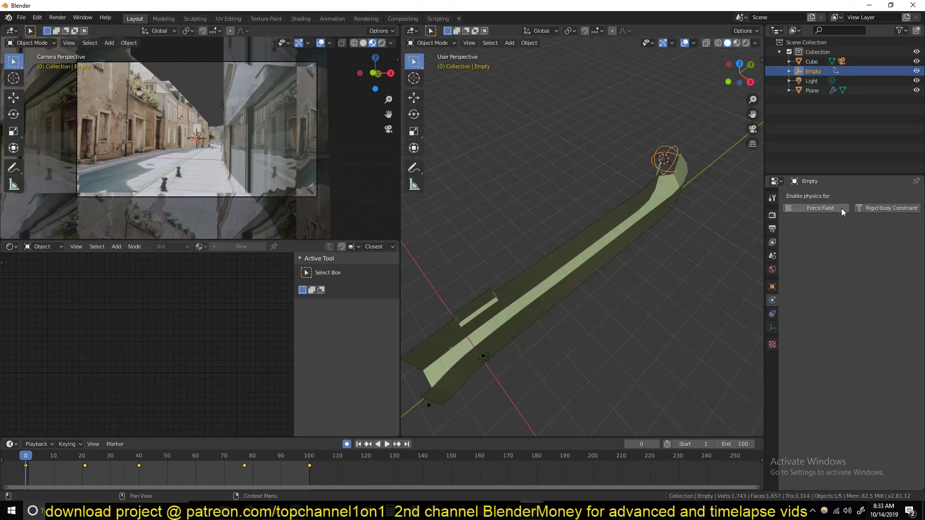
click(839, 209)
middle_drag(705, 202, 614, 261)
key(space)
key(Escape)
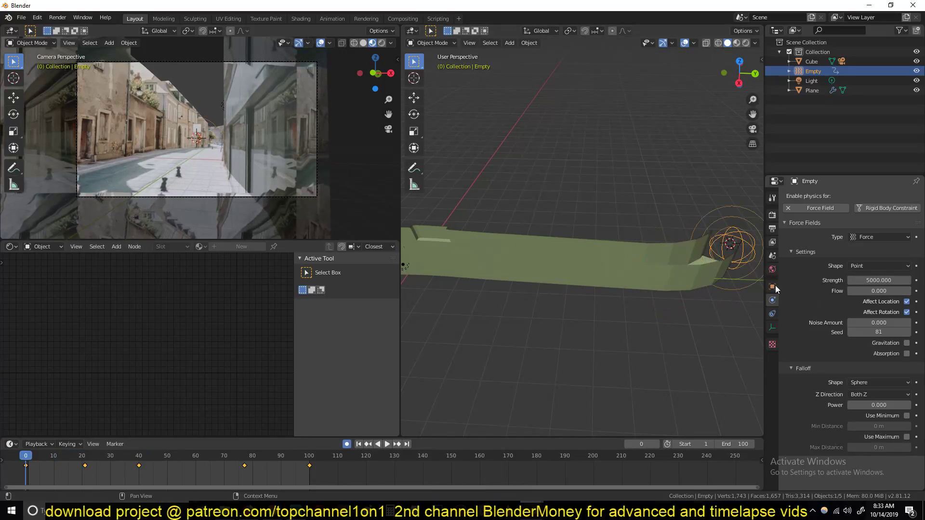
key(space)
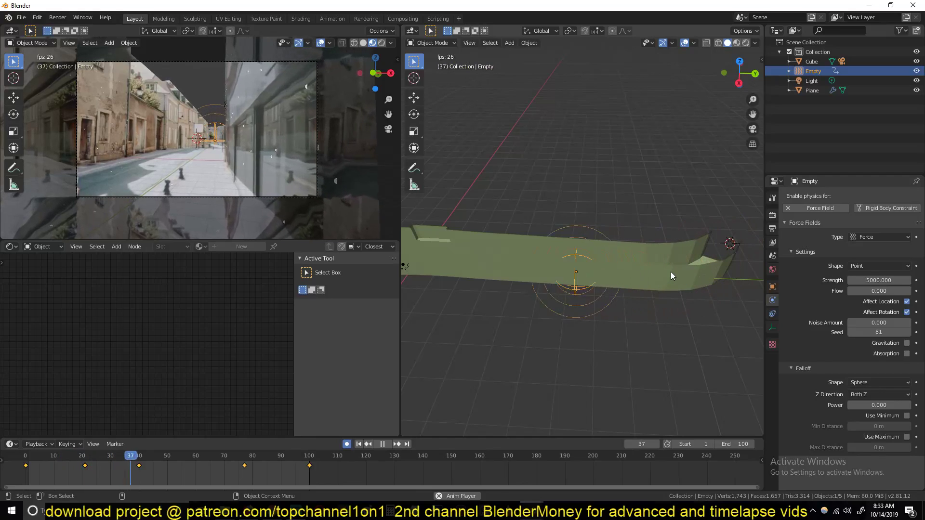
key(Escape)
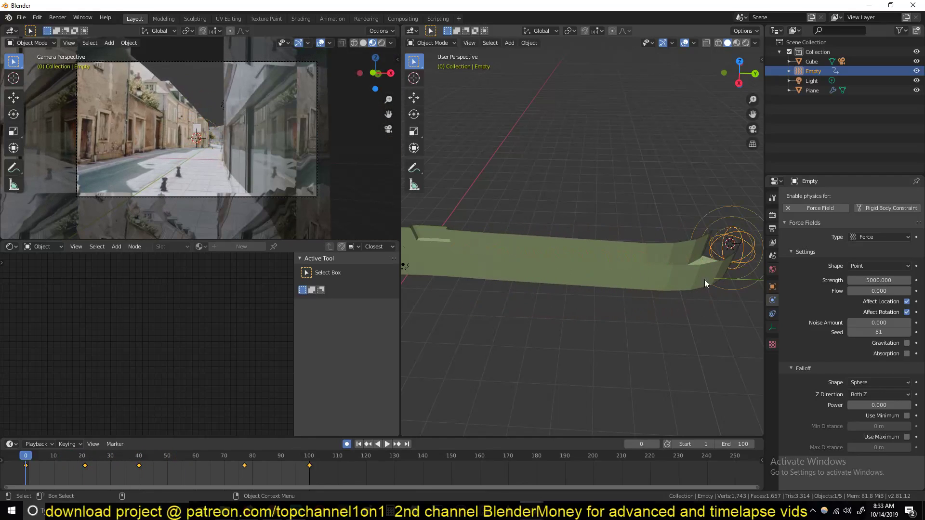
Change the empty's force field type to Wind and play the animation to check the breakup.
click(892, 237)
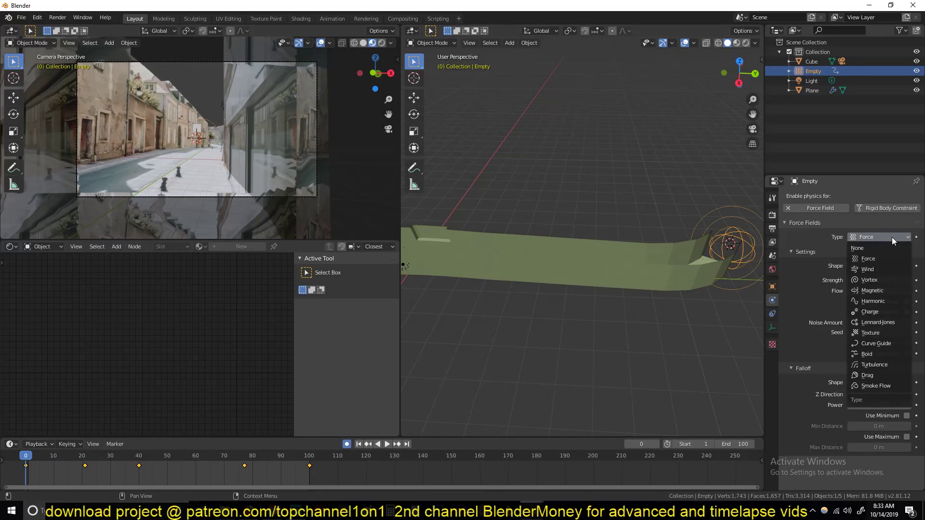
click(879, 268)
key(space)
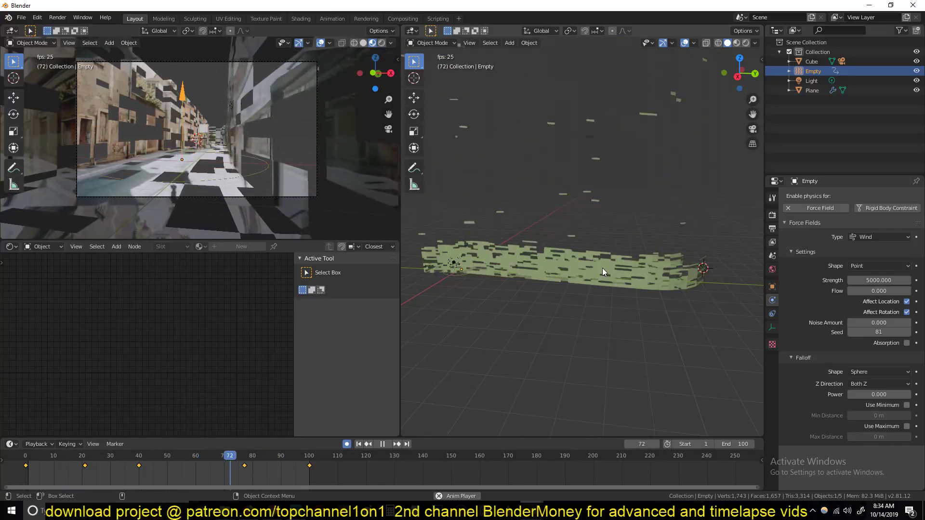
key(Escape)
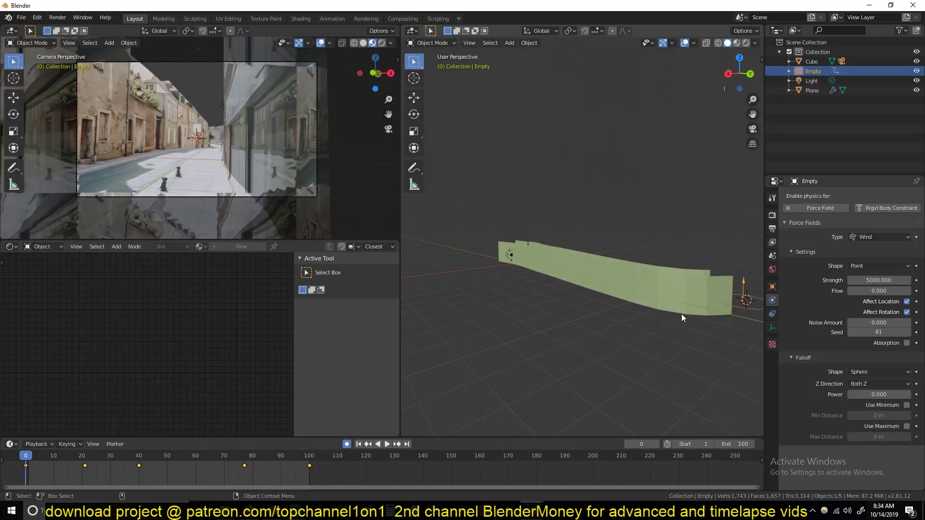
key(space)
key(Escape)
key(space)
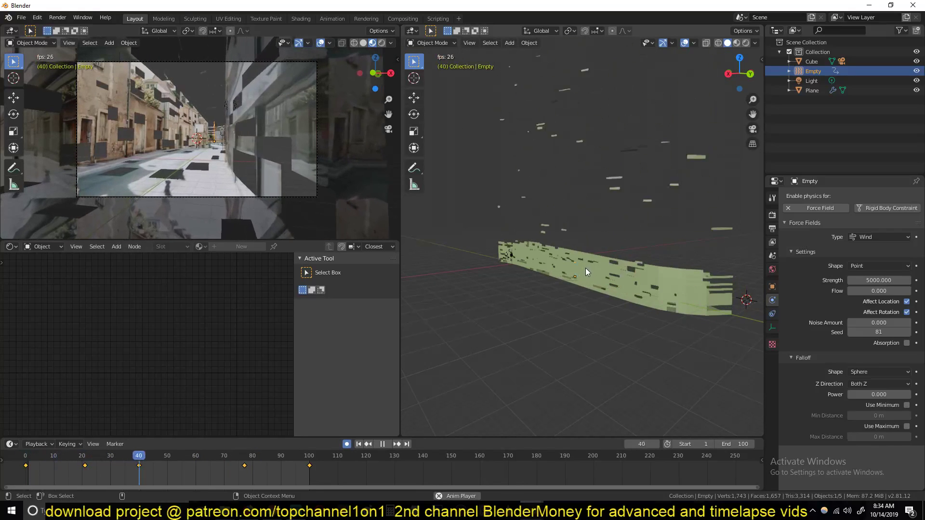
key(Escape)
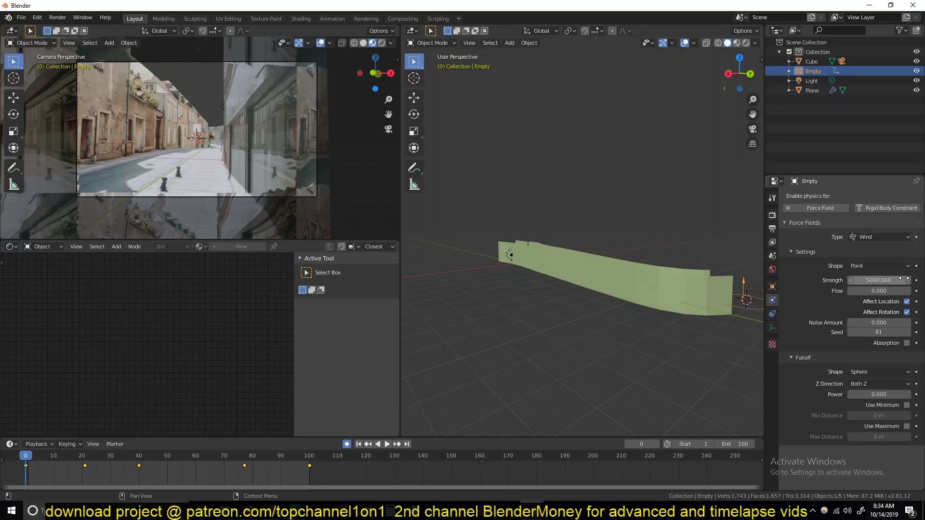
Select the street mesh, set its particle emission end to frame 1 and test the playback.
click(642, 268)
key(space)
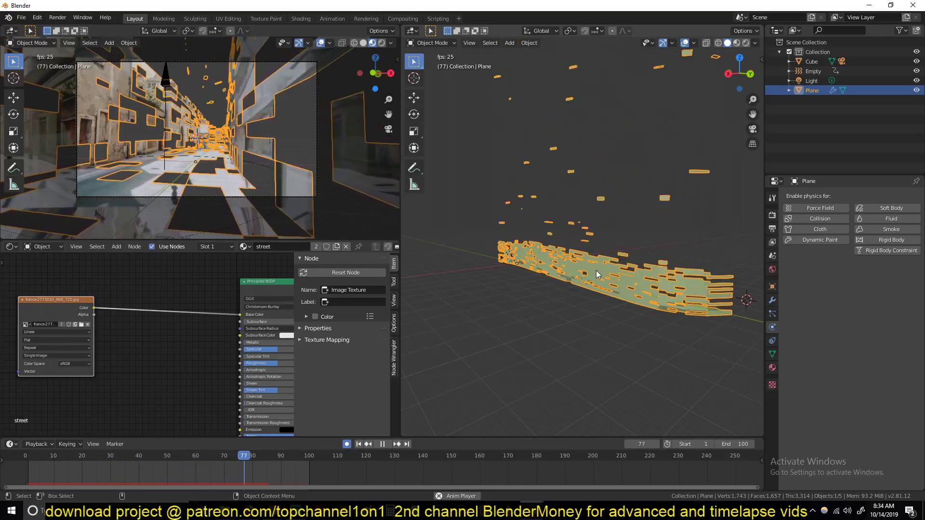
key(Escape)
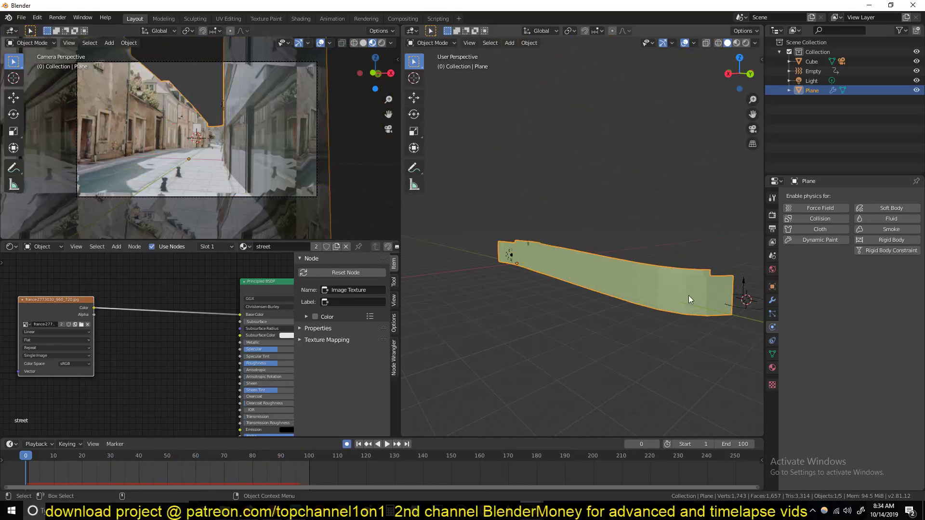
click(772, 312)
scroll(802, 240, down, 2)
click(802, 239)
click(802, 238)
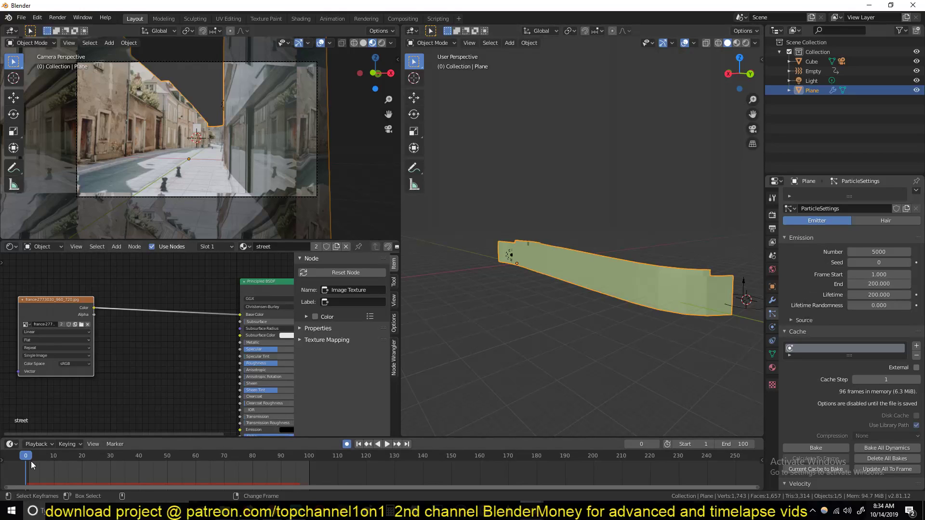
drag(30, 461, 7, 472)
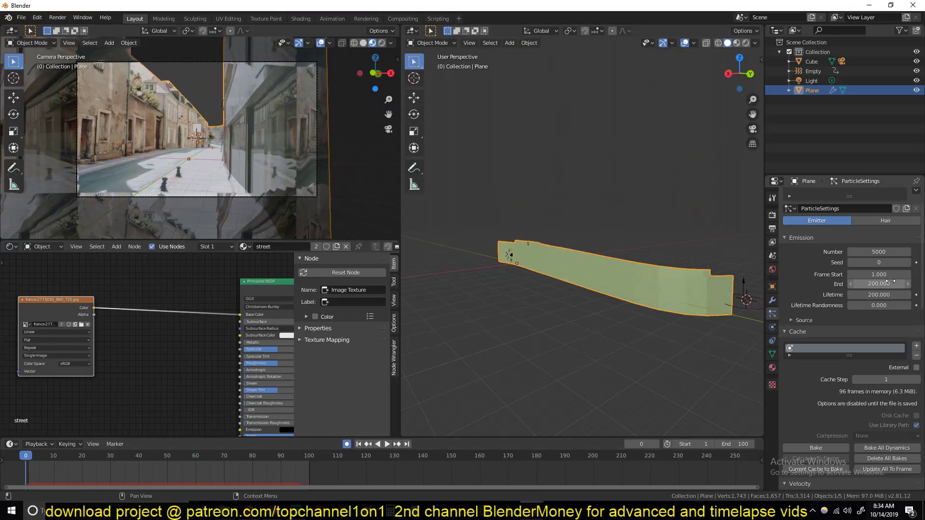
key(space)
key(Escape)
scroll(549, 292, down, 2)
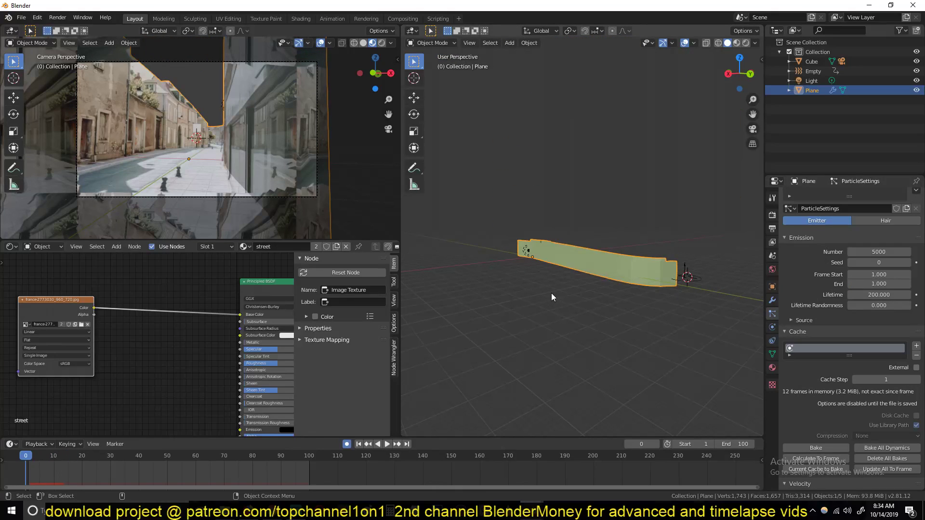
Enable the maximum falloff distance on the empty's wind field and set it to 0.74 m.
scroll(592, 285, up, 2)
click(673, 298)
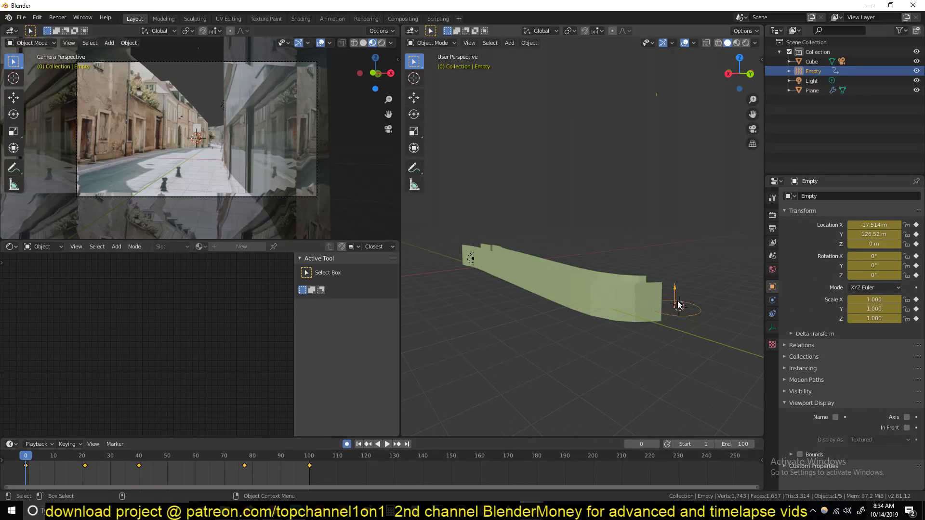
middle_drag(665, 303, 666, 318)
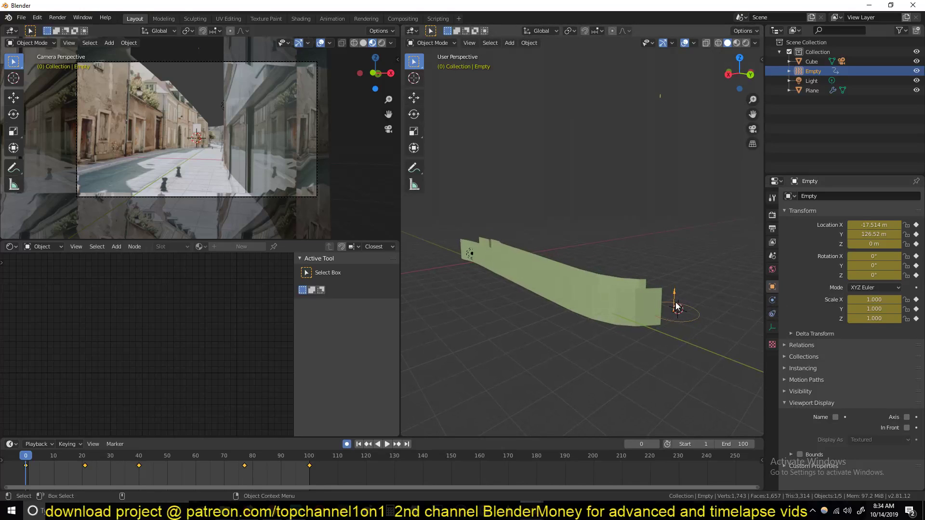
click(773, 301)
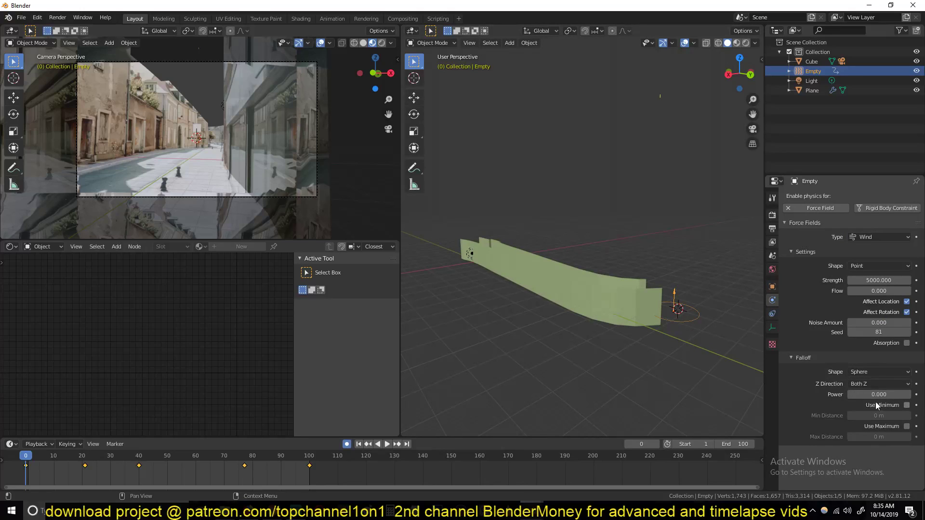
click(906, 427)
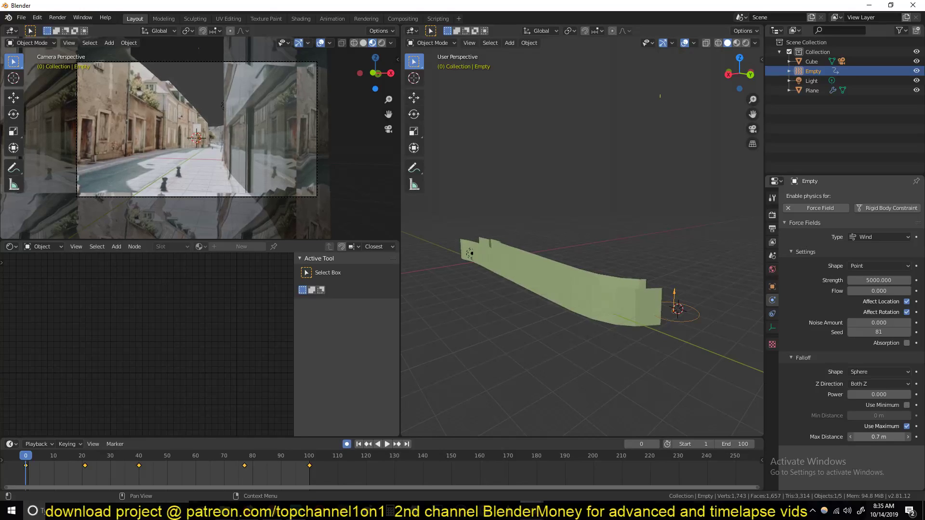
Turn off Affect Rotation for the empty's wind field, keeping the Point shape and Wind type.
click(860, 267)
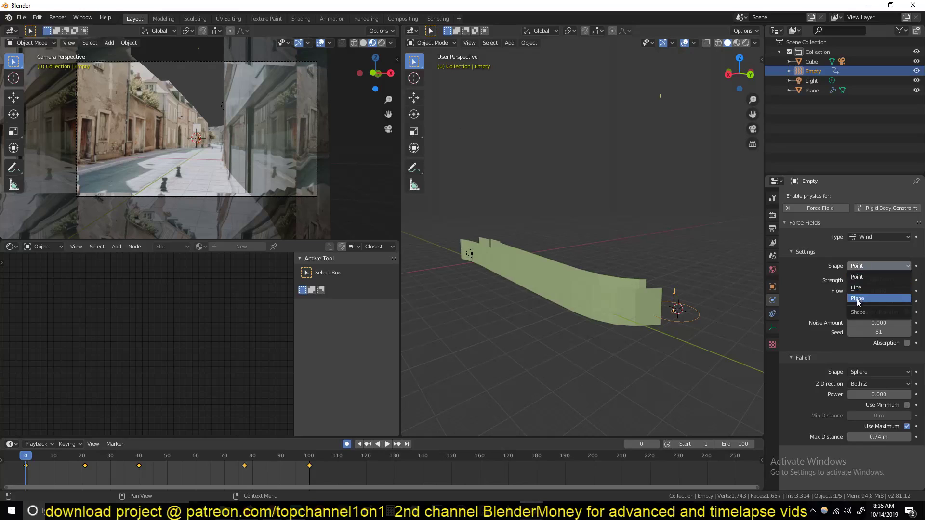
click(871, 237)
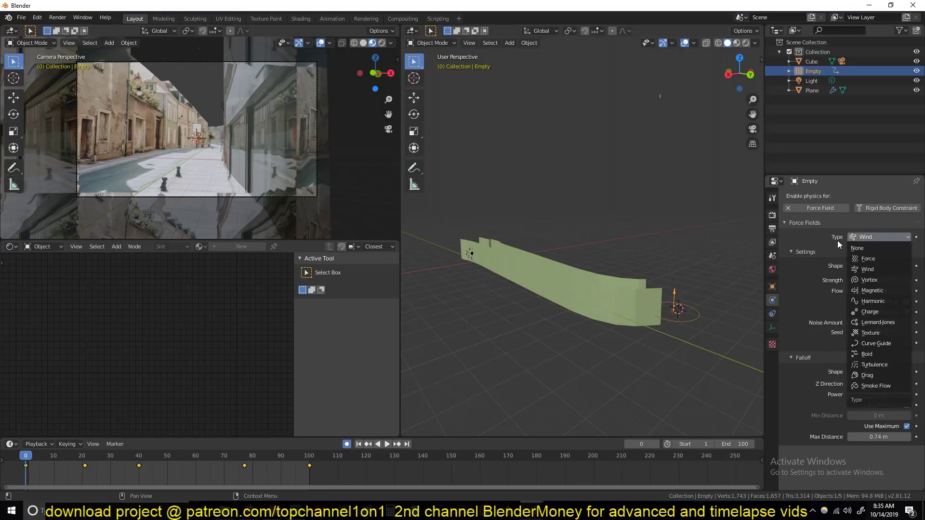
click(810, 316)
scroll(684, 361, up, 4)
scroll(683, 361, down, 6)
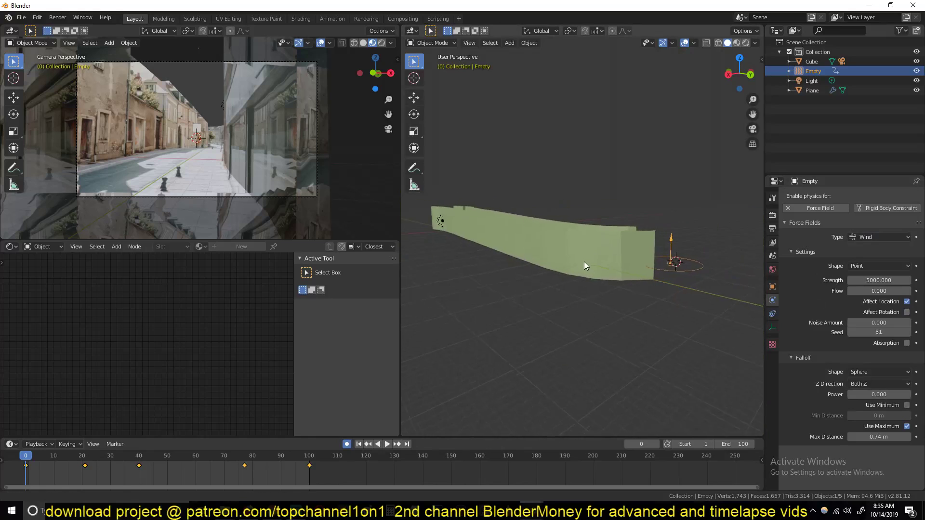
Increase the wind field's maximum falloff distance to 14.6 m and play the animation to inspect the street breaking apart.
key(KP_Decimal)
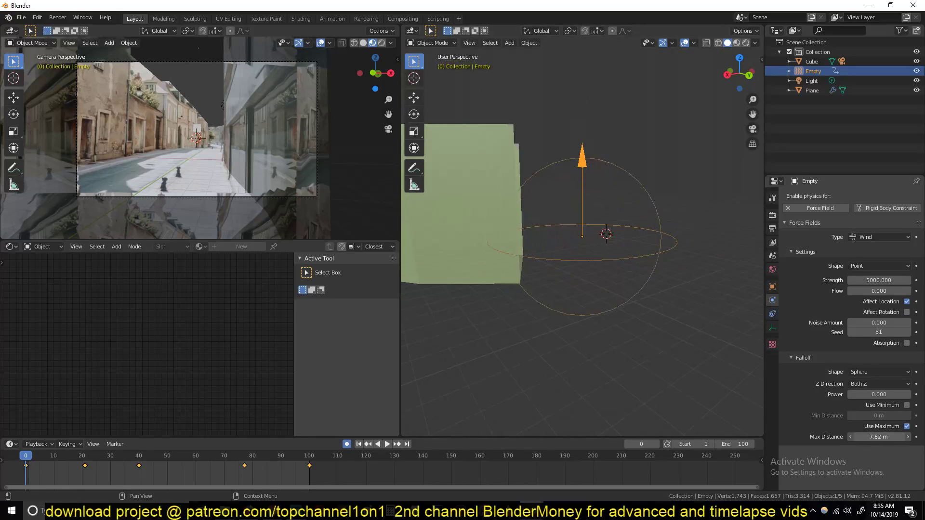
mouse_move(879, 437)
mouse_down()
mouse_move(886, 437)
mouse_move(867, 436)
mouse_move(887, 437)
mouse_up()
middle_drag(699, 319, 621, 244)
key(space)
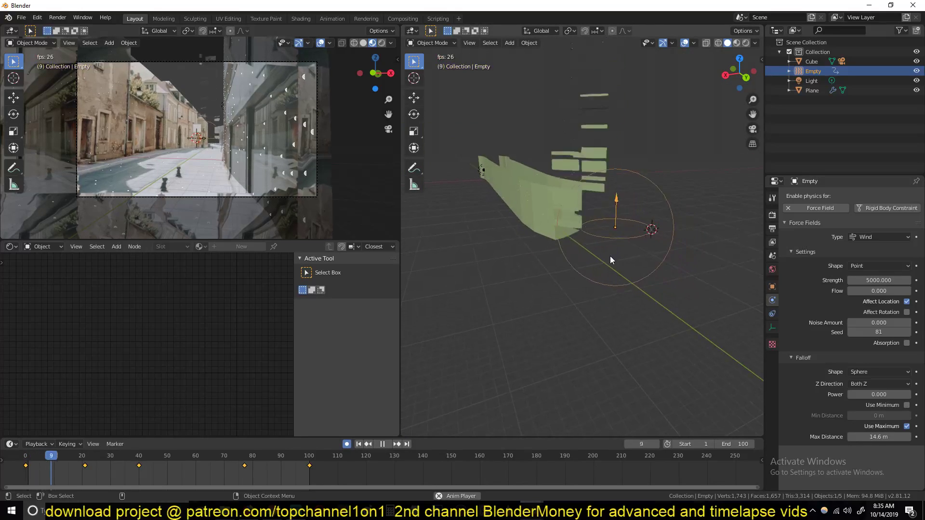
middle_drag(564, 266, 483, 289)
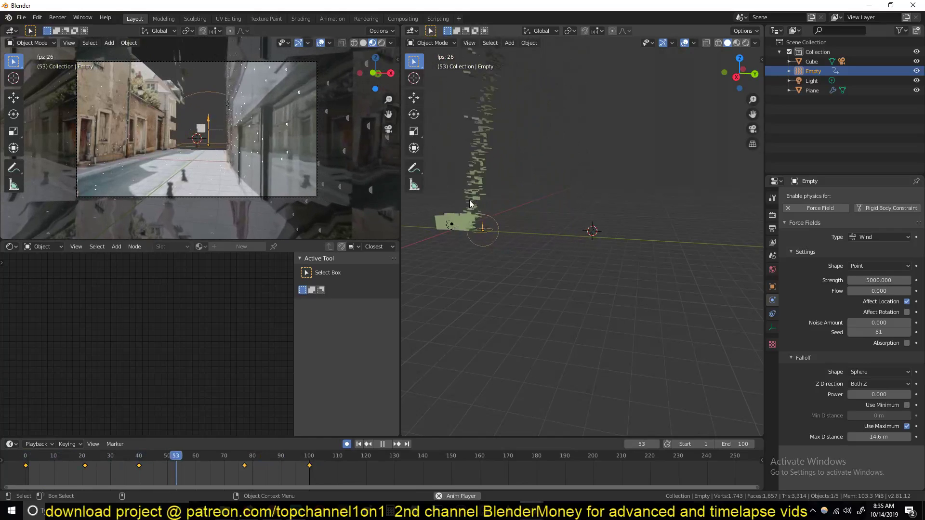
Set the empty's wind field strength to 100 and inspect how the street breaks apart during playback.
click(874, 280)
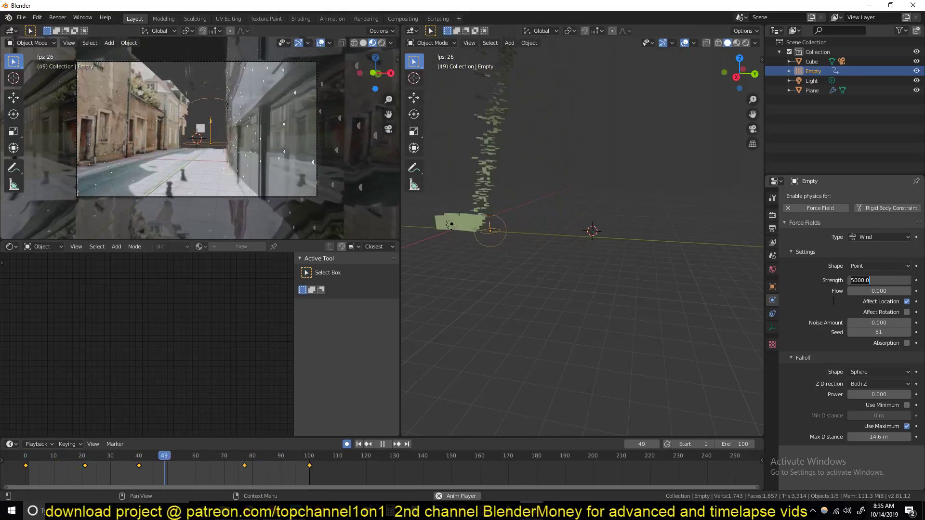
text(10)
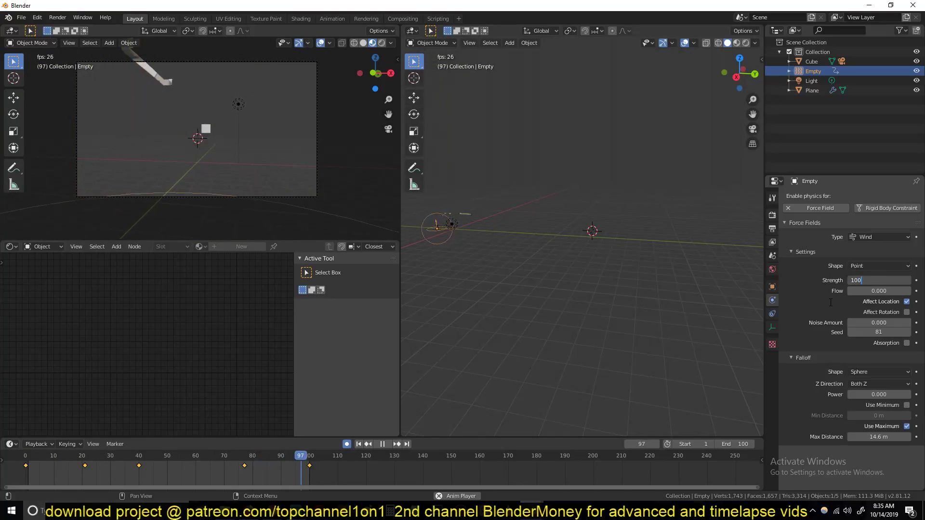
text(0)
key(Return)
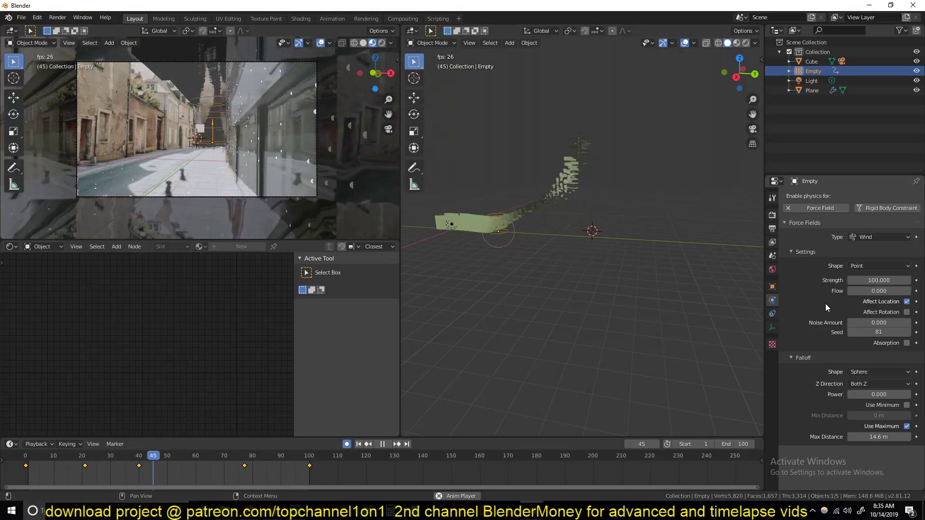
middle_drag(626, 248, 637, 269)
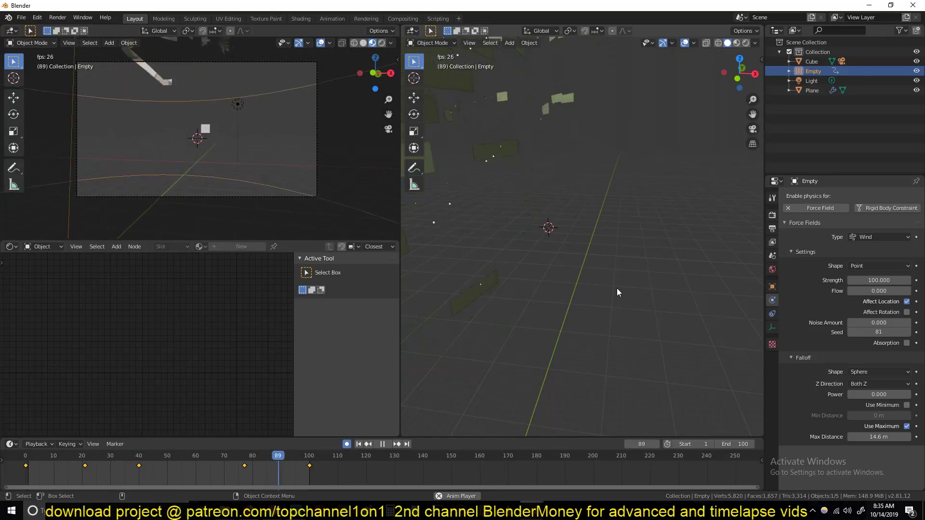
Select the street mesh and expand the Rotation settings of its particle system.
click(560, 276)
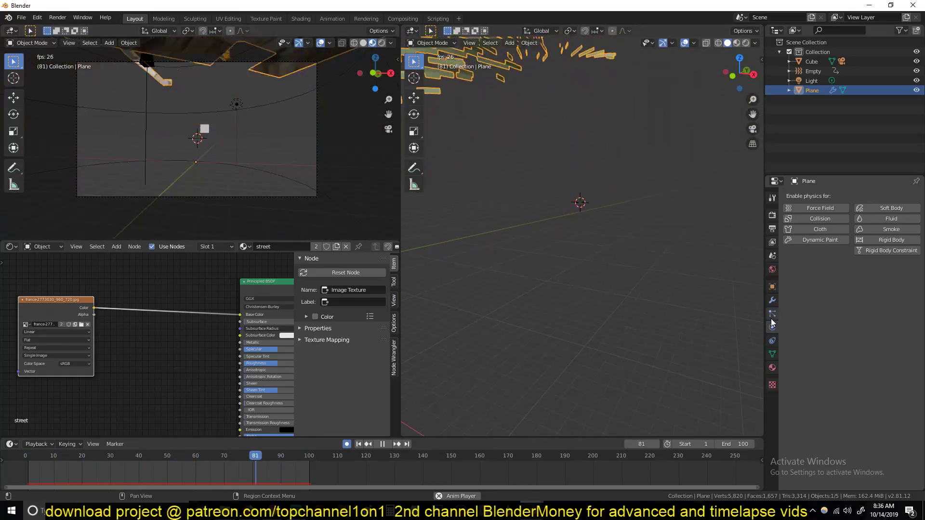
click(772, 315)
scroll(866, 371, down, 10)
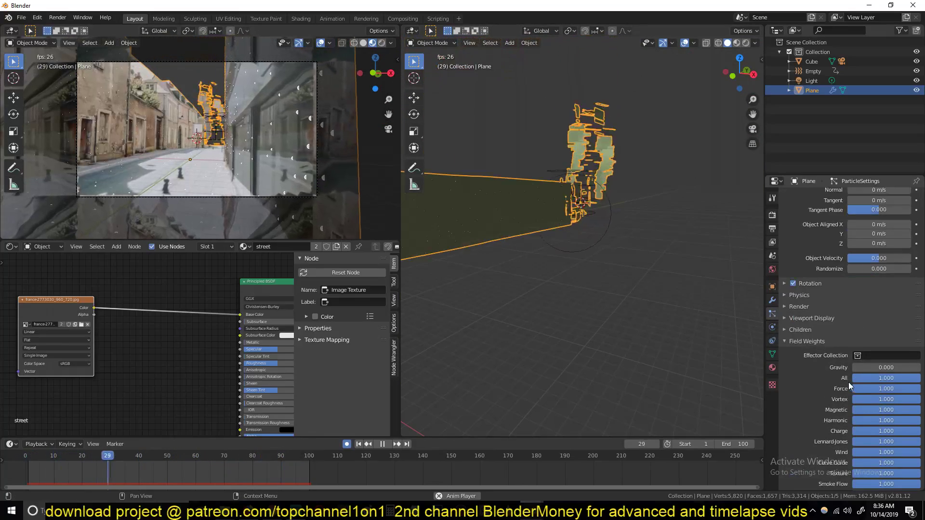
click(814, 284)
scroll(843, 315, down, 1)
Set the particle rotation's Randomize Phase to 0.567 and inspect the pieces from several distances during playback.
drag(880, 317, 865, 314)
shift+middle_drag(567, 282, 609, 290)
scroll(611, 290, up, 4)
scroll(584, 253, down, 5)
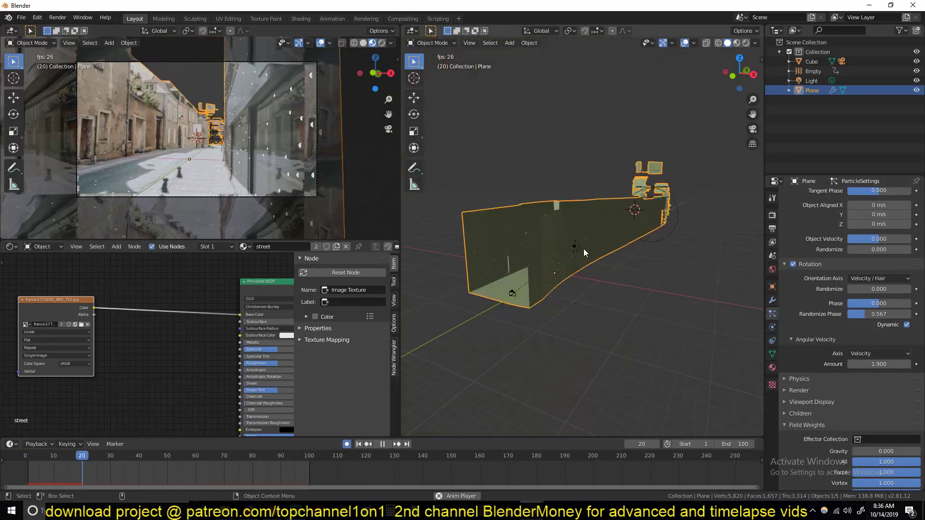
scroll(593, 272, up, 5)
scroll(594, 276, down, 5)
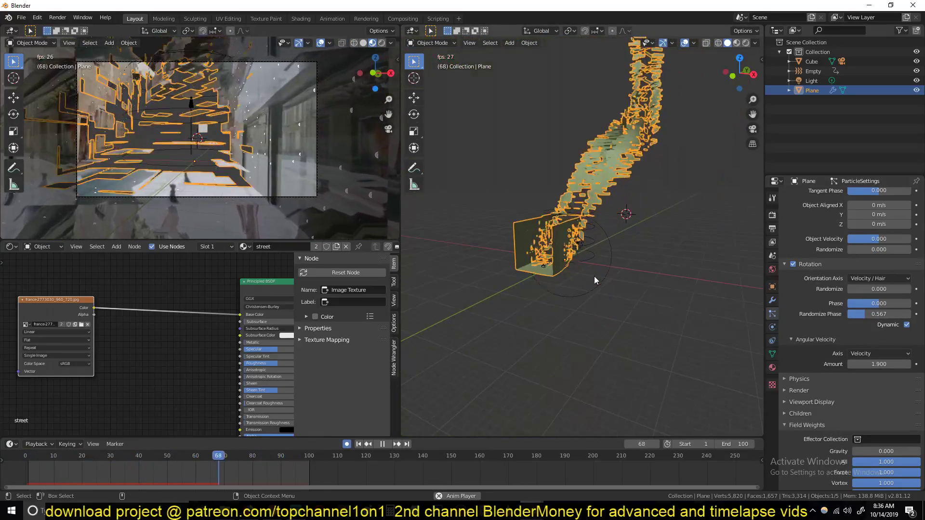
key(space)
scroll(594, 277, up, 5)
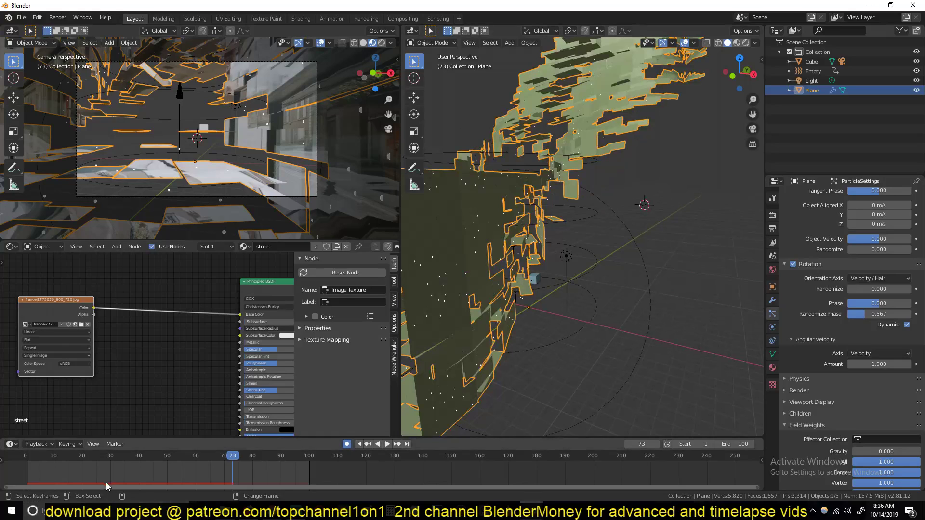
Raise the particle rotation's Randomize Phase to 2 and play the animation from frame 0.
click(26, 456)
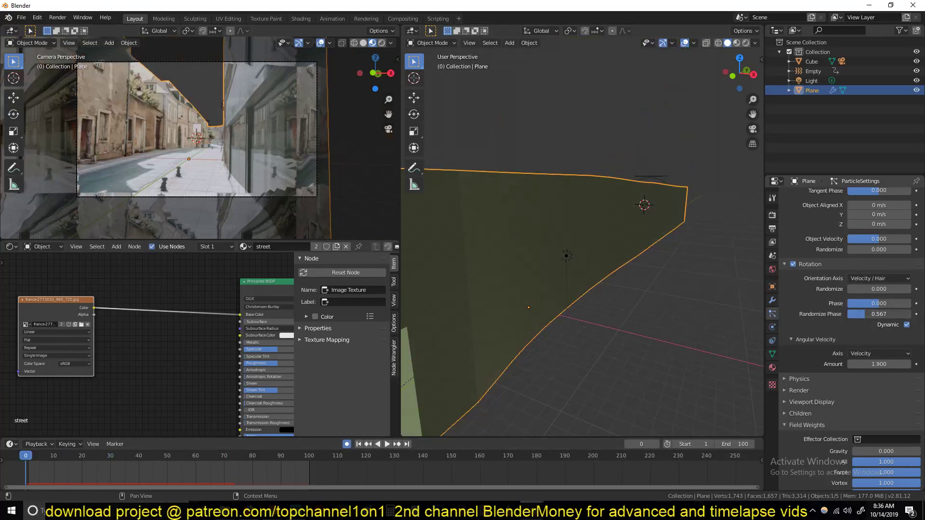
key(space)
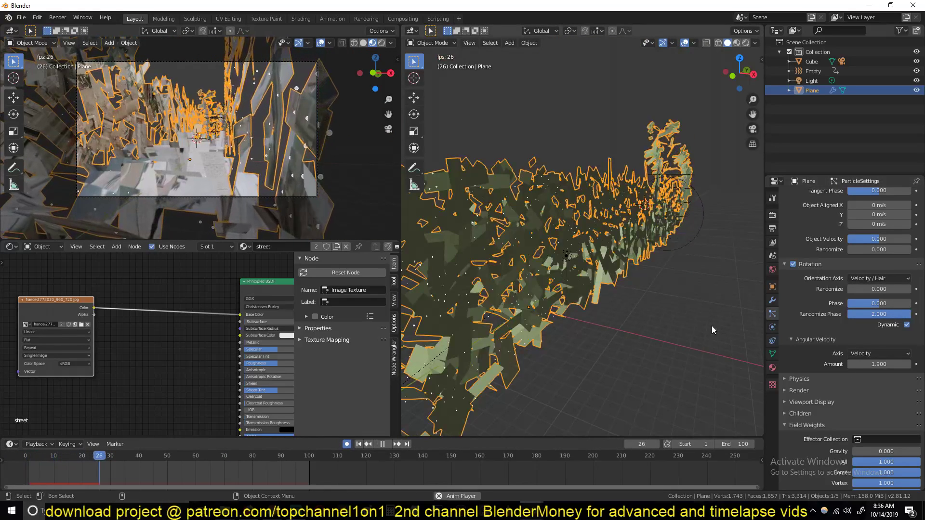
scroll(712, 329, down, 5)
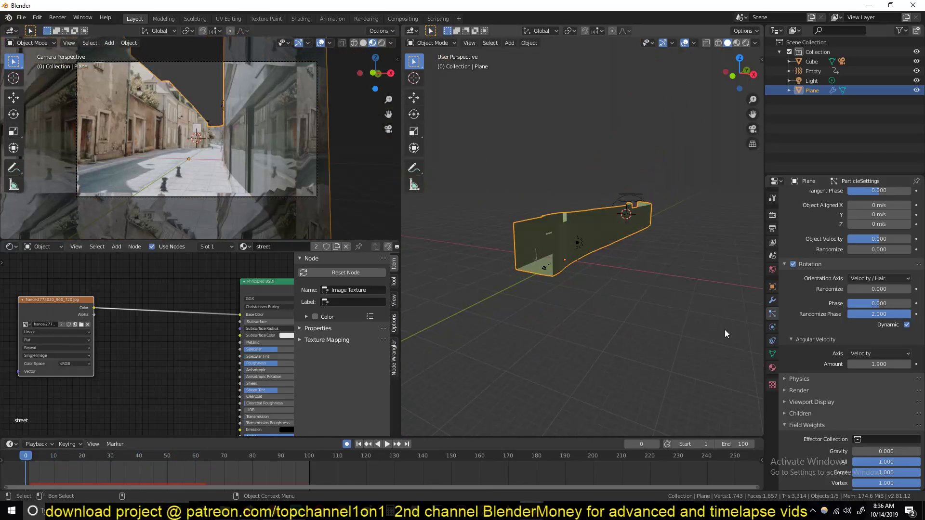
key(Escape)
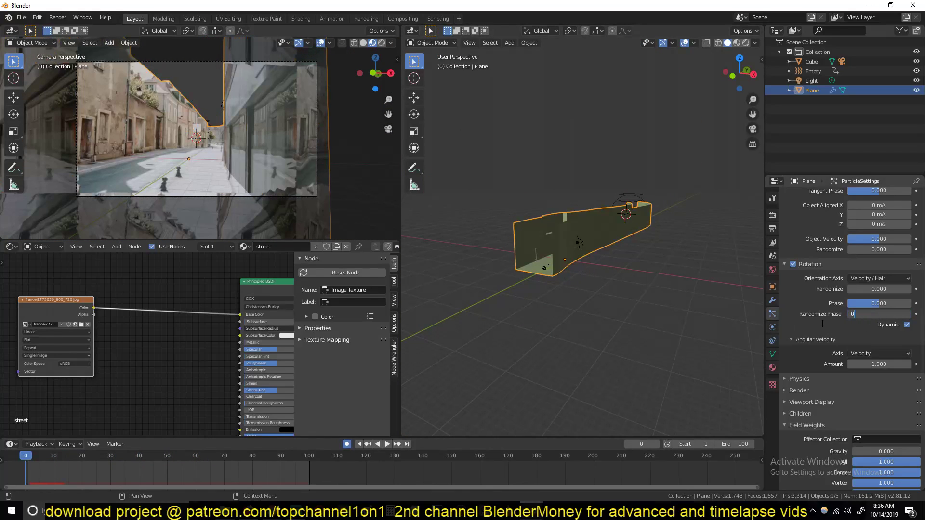
Reset the particle rotation's Randomize Phase to 0 and replay the street's breakup.
key(Return)
key(space)
key(Escape)
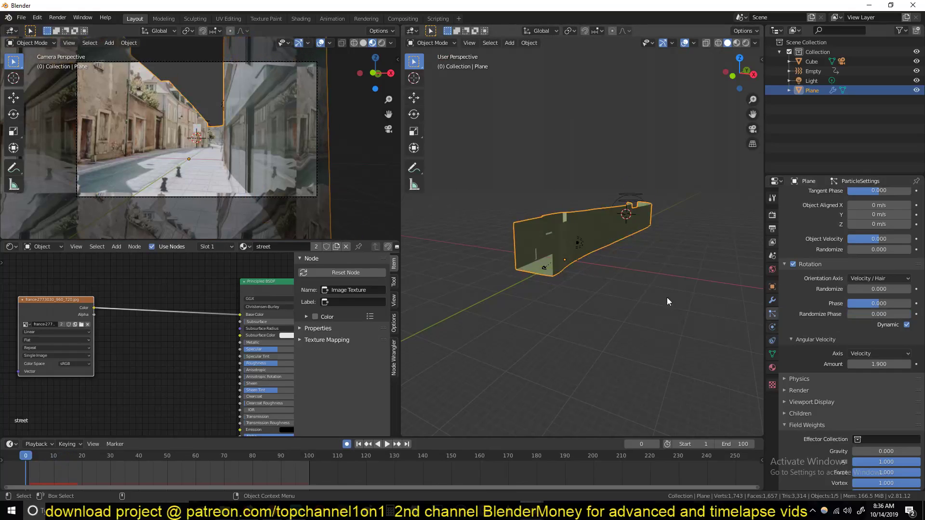
key(space)
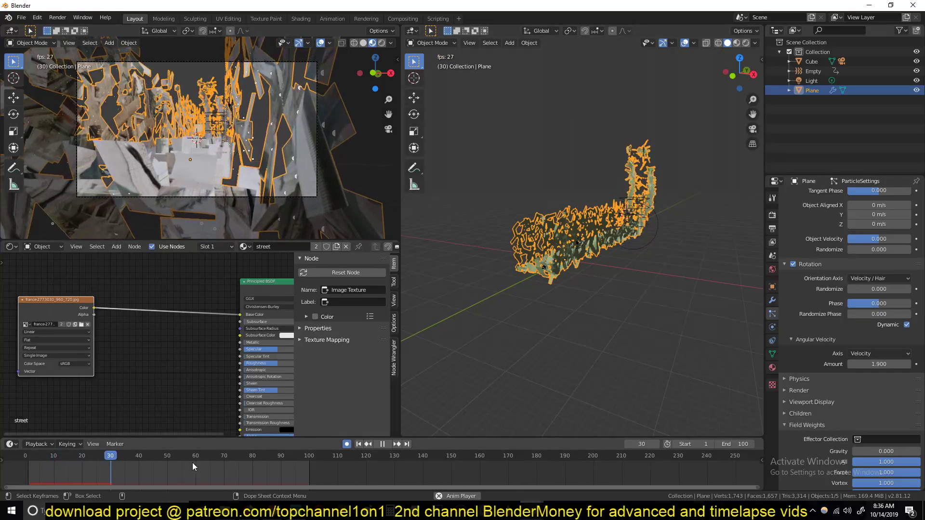
key(Escape)
key(space)
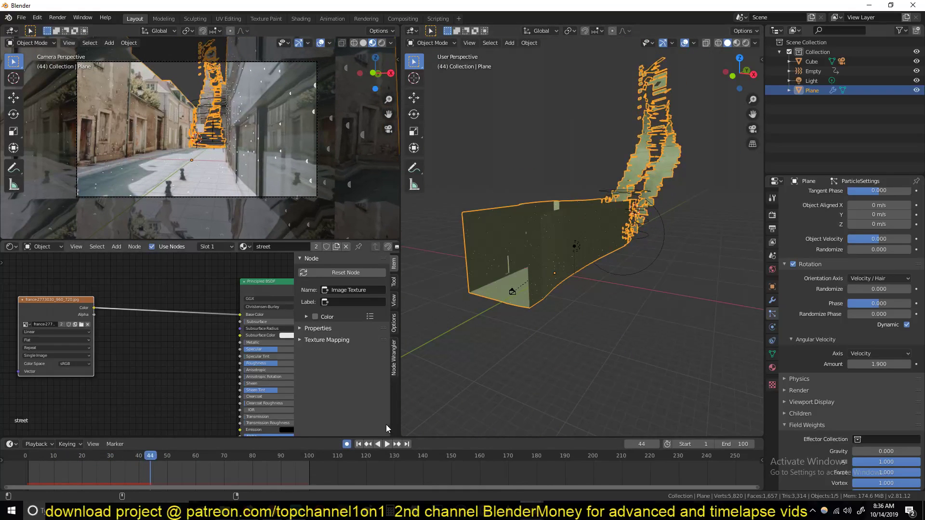
Scrub the timeline and replay the animation to examine the breaking end of the street up close.
right_drag(175, 467, 208, 470)
key(Escape)
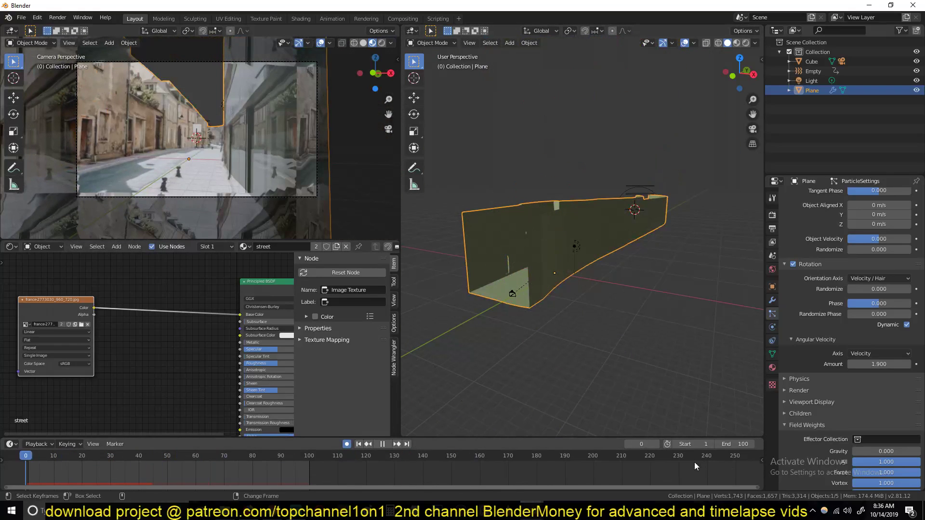
key(space)
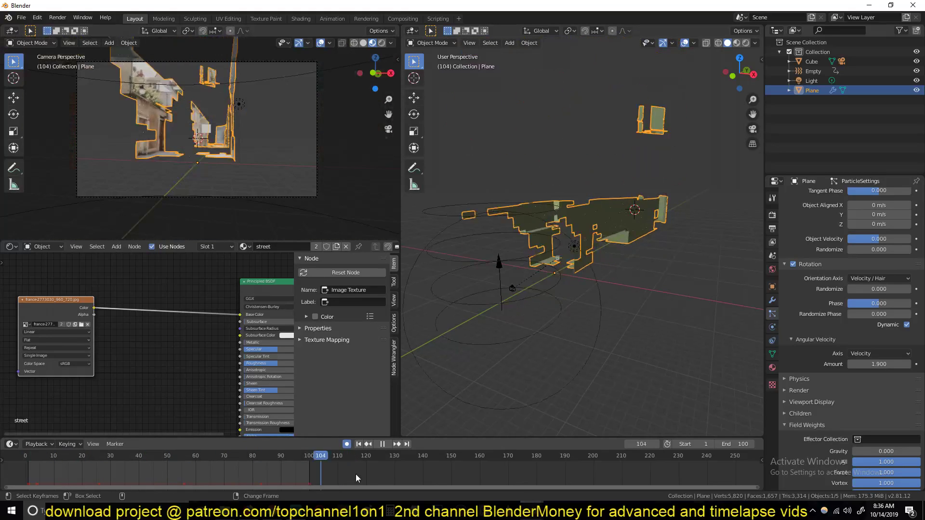
scroll(687, 308, up, 4)
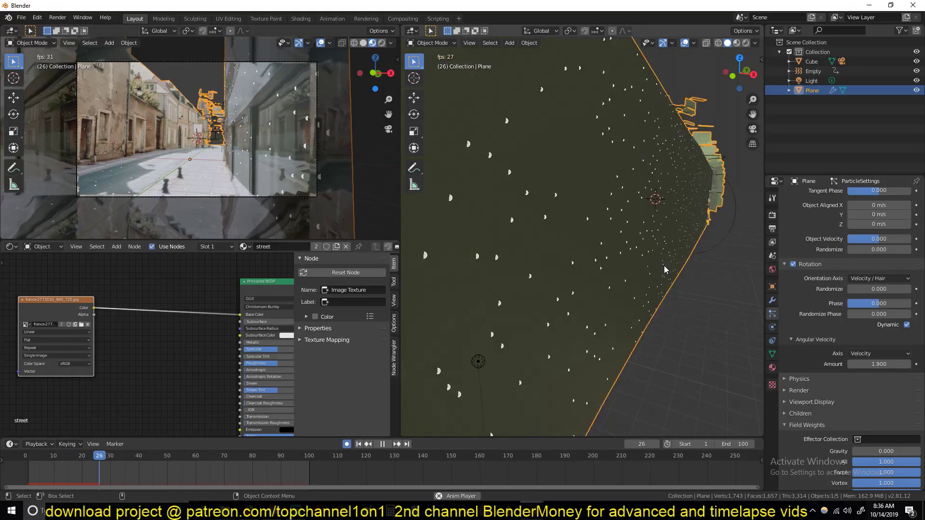
key(space)
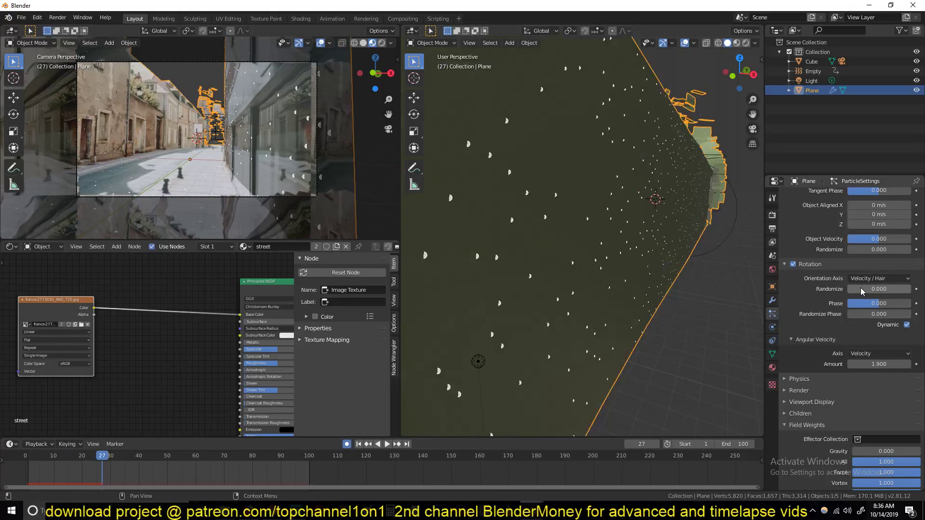
Keep the orientation axis at Velocity / Hair, try randomizing the particle orientation in playback, and undo the change.
click(883, 279)
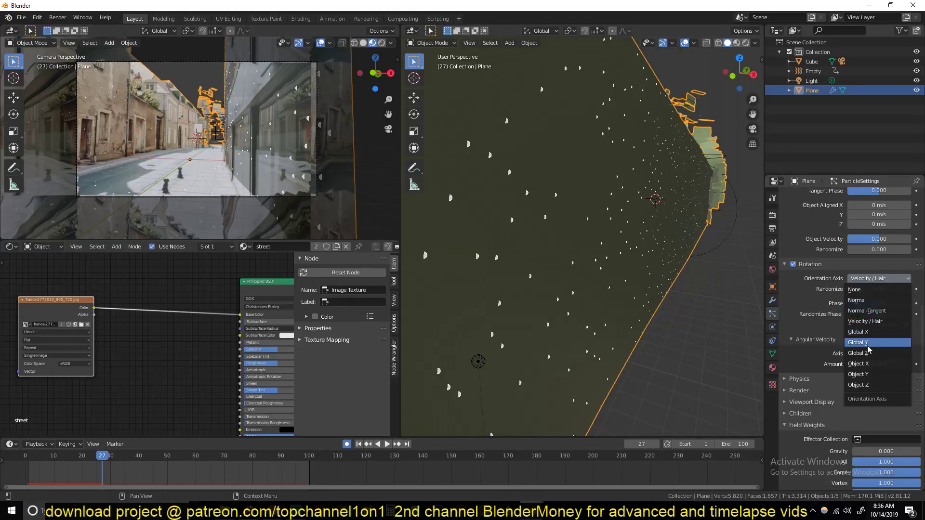
click(865, 322)
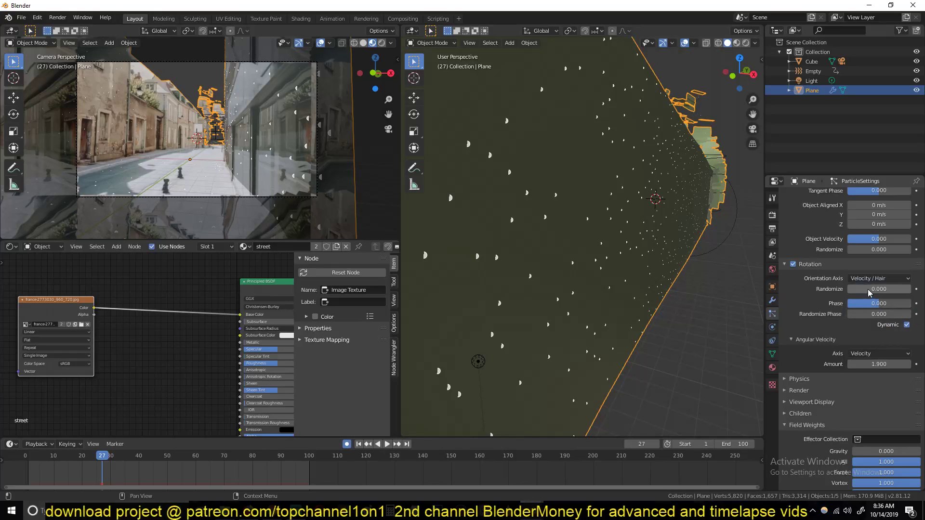
drag(869, 293, 874, 293)
key(space)
key(space)
key(ctrl+z)
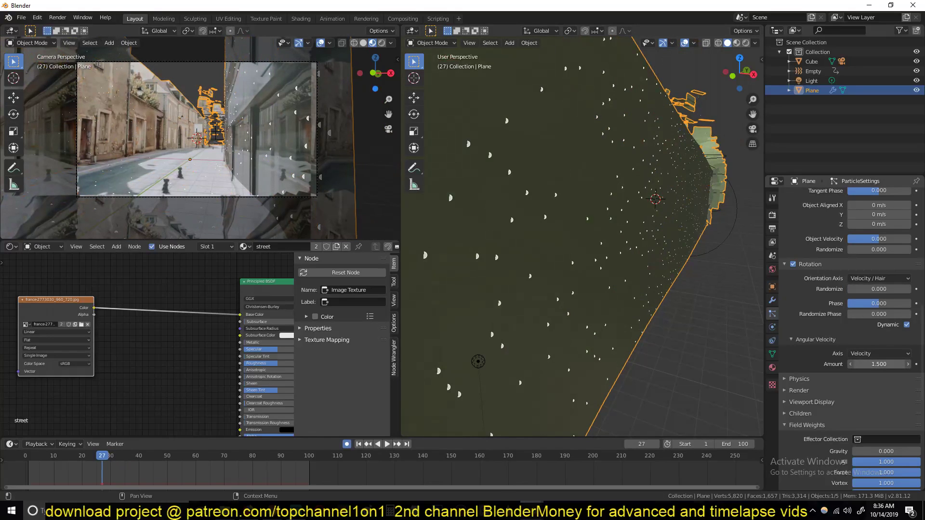
Set the particles' angular velocity amount to 1.4 and inspect the broken pieces from the side.
middle_drag(684, 313, 611, 219)
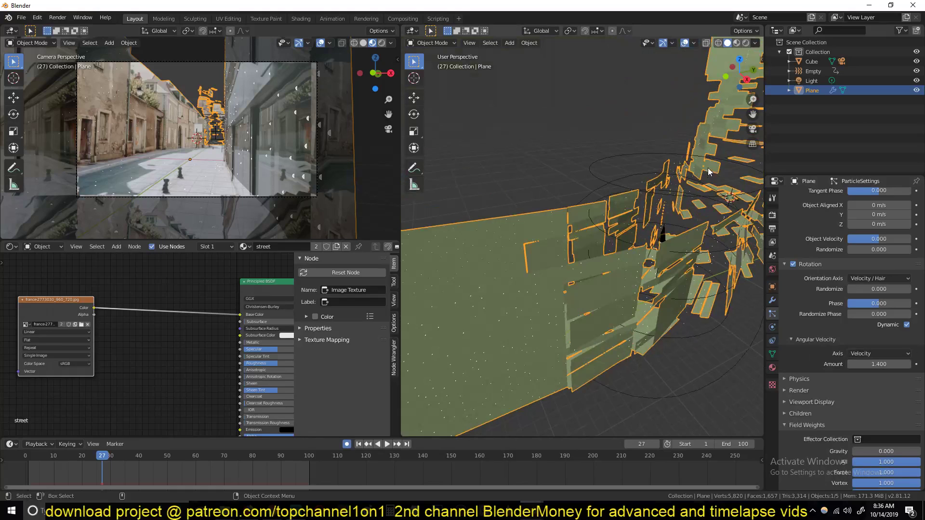
middle_drag(708, 173, 697, 195)
scroll(694, 201, up, 2)
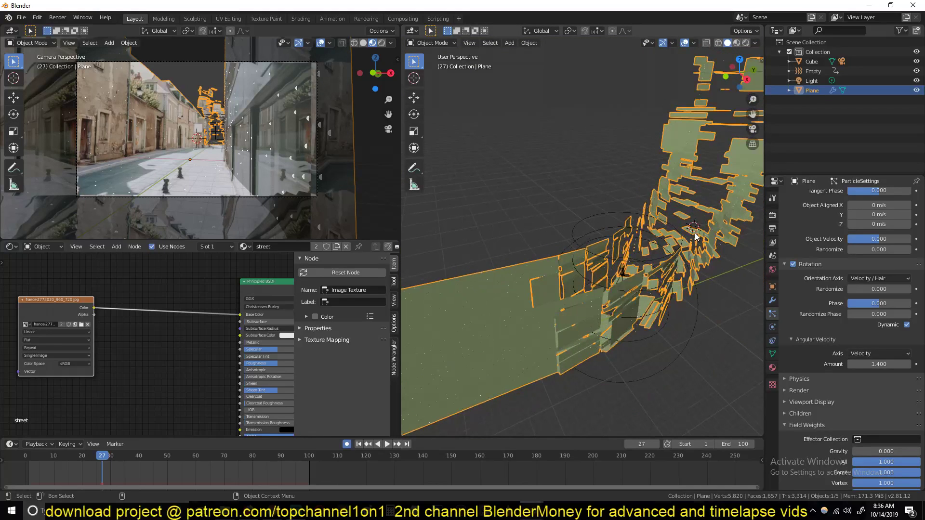
shift+middle_drag(749, 151, 716, 184)
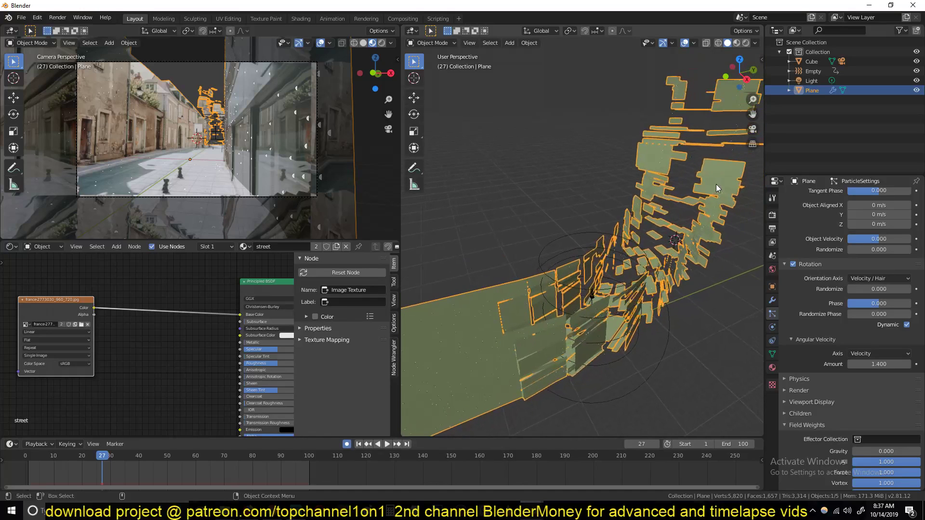
Review the rotation axis options, keep Velocity / Hair as the orientation axis, and leave the orientation's Randomize value at 0.
click(884, 355)
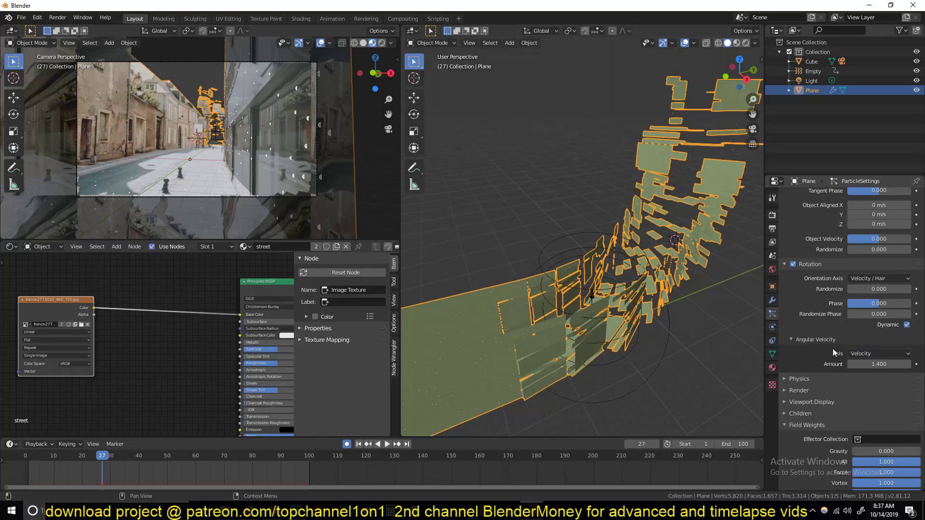
scroll(834, 349, up, 3)
click(874, 336)
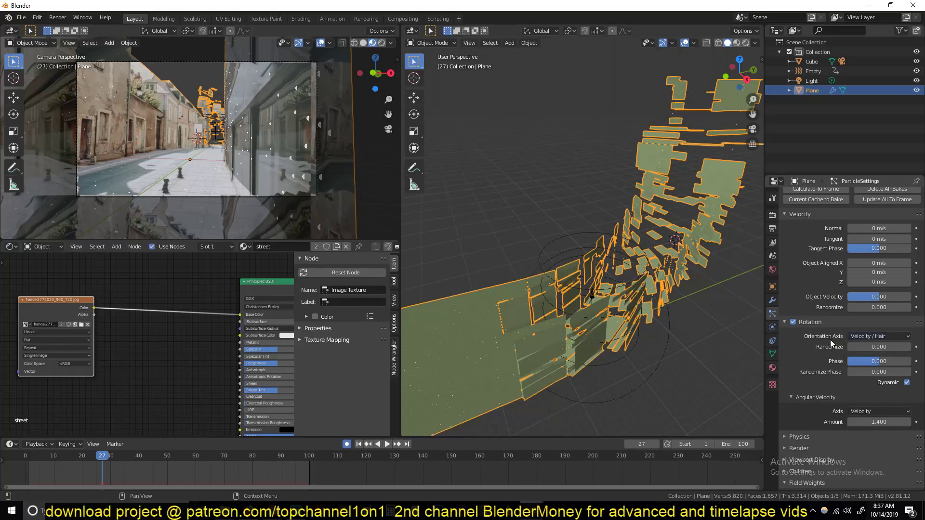
click(874, 340)
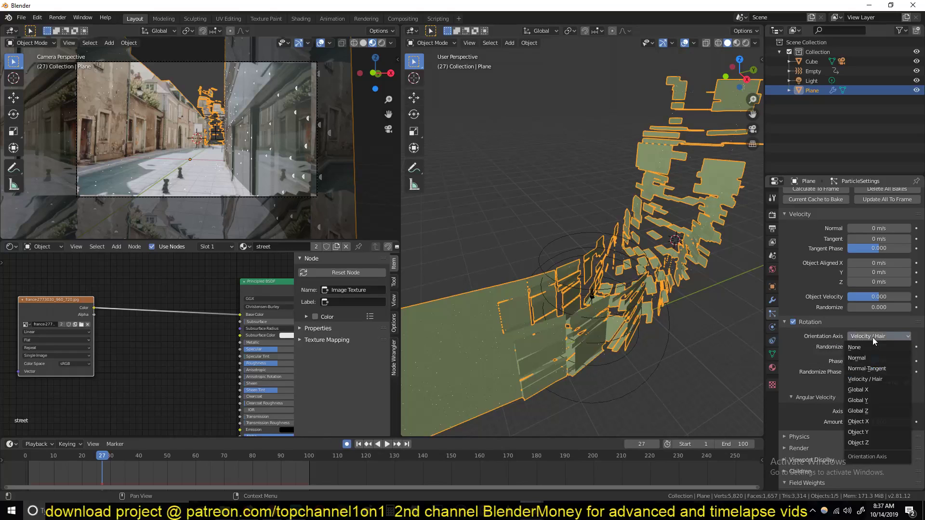
click(874, 379)
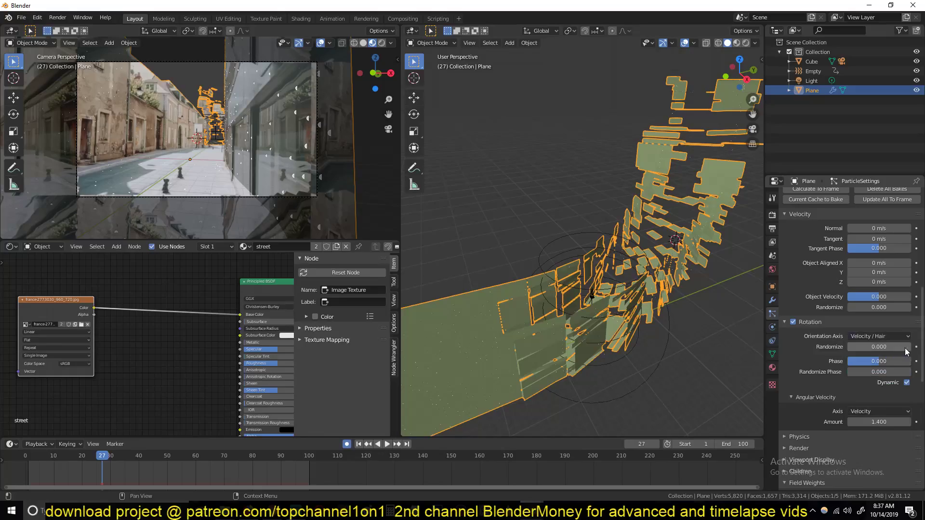
mouse_move(906, 347)
mouse_down()
mouse_move(923, 348)
mouse_move(892, 350)
mouse_up()
text(0)
key(Return)
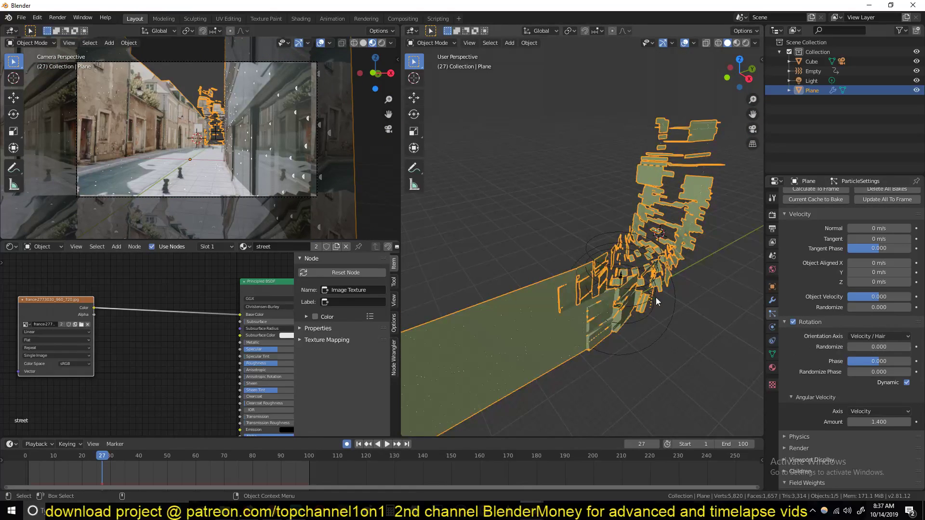
Place the 3D cursor beside the animated empty in right orthographic view and add a Turbulence force field there.
click(668, 308)
key(KP_3)
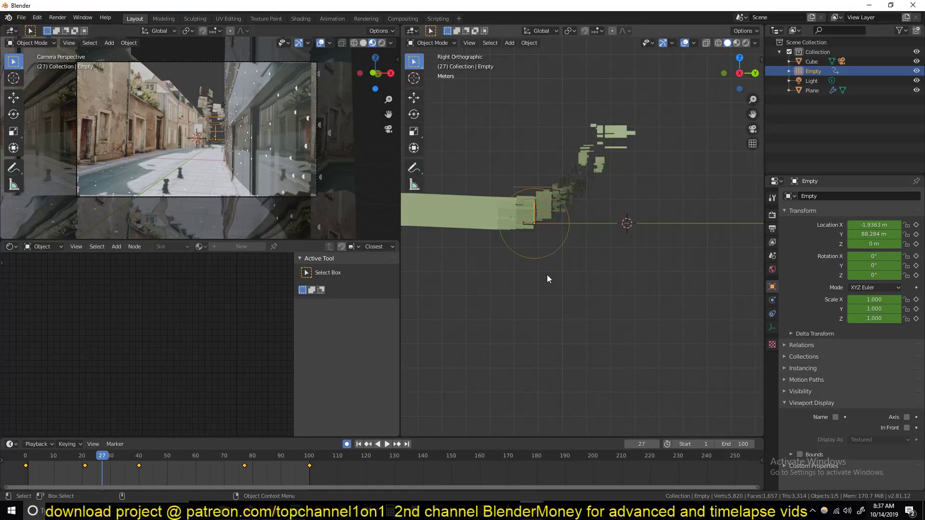
scroll(545, 269, up, 5)
shift+middle_drag(531, 234, 579, 253)
scroll(564, 258, down, 2)
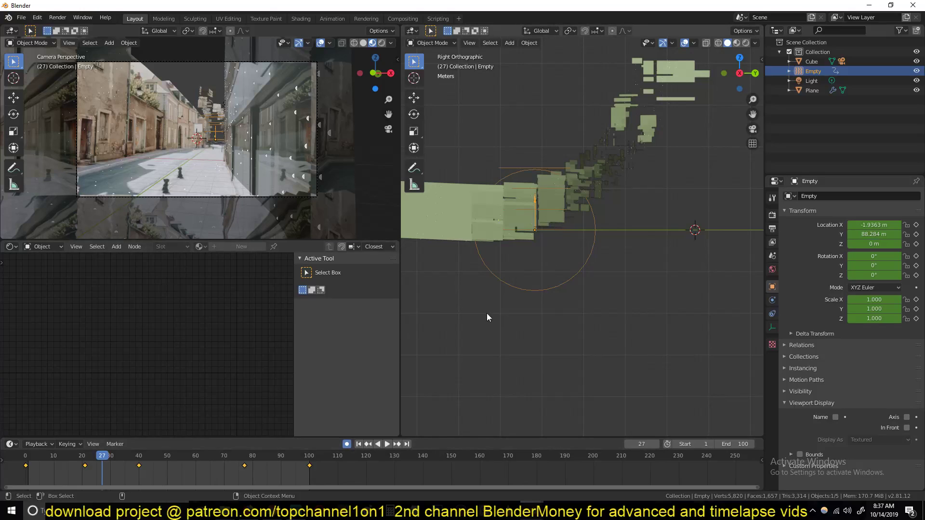
key(shift+a)
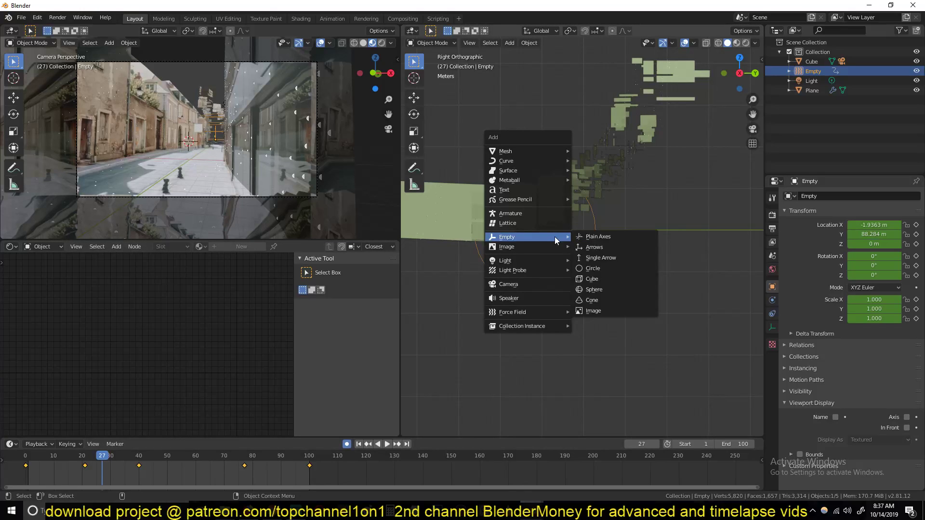
key(Escape)
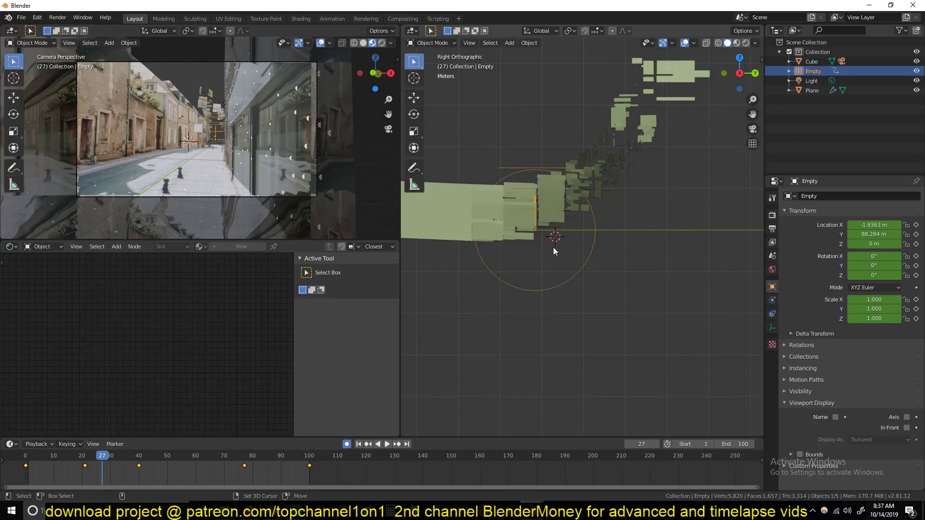
key(shift+a)
mouse_move(528, 322)
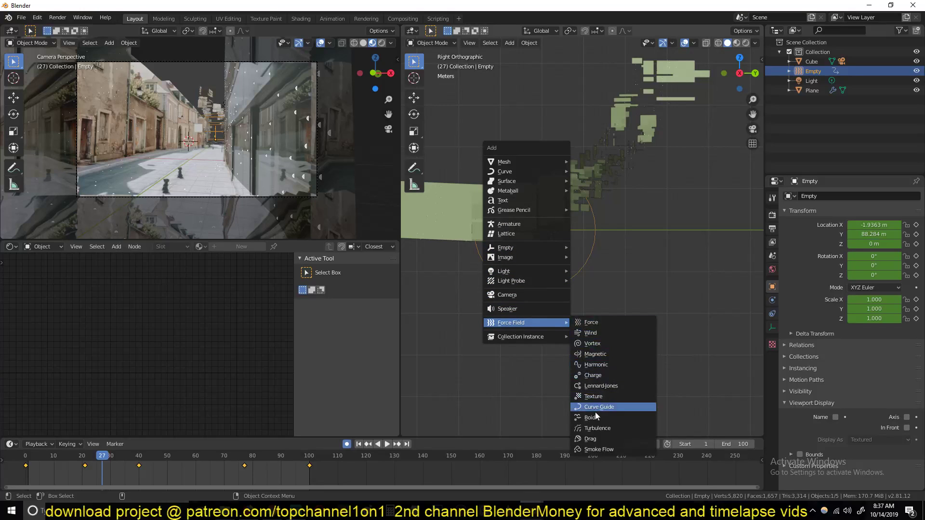
click(596, 429)
scroll(566, 260, up, 4)
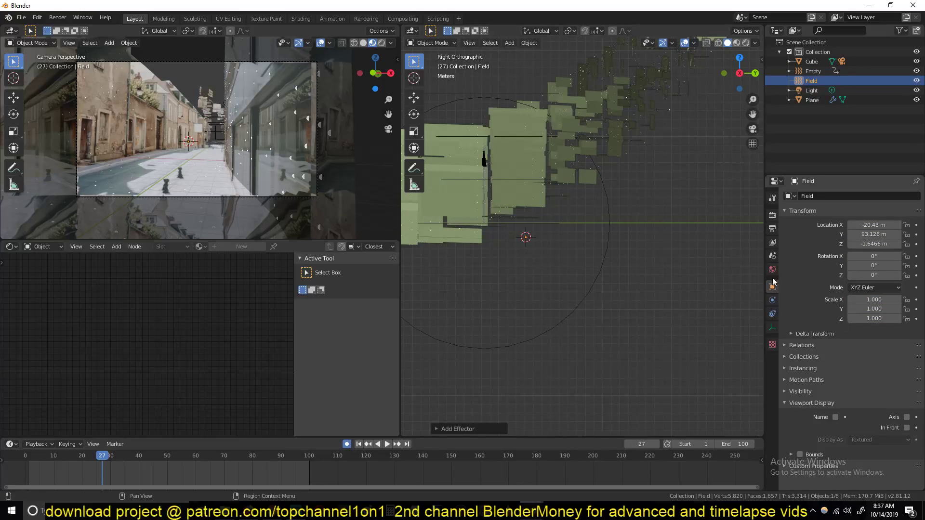
Enlarge the turbulence field's display size to 18 m, move it onto the breaking end of the street, and display it as a Cube.
click(771, 327)
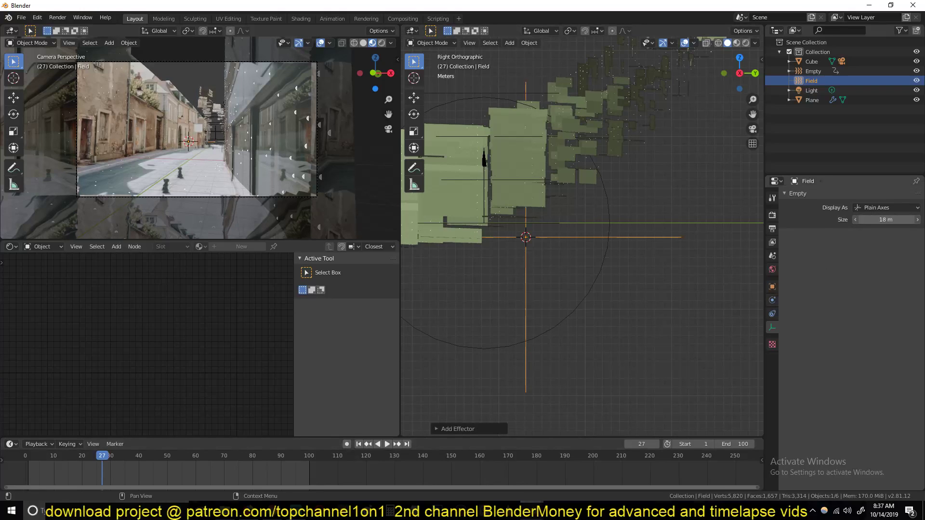
key(g)
click(507, 205)
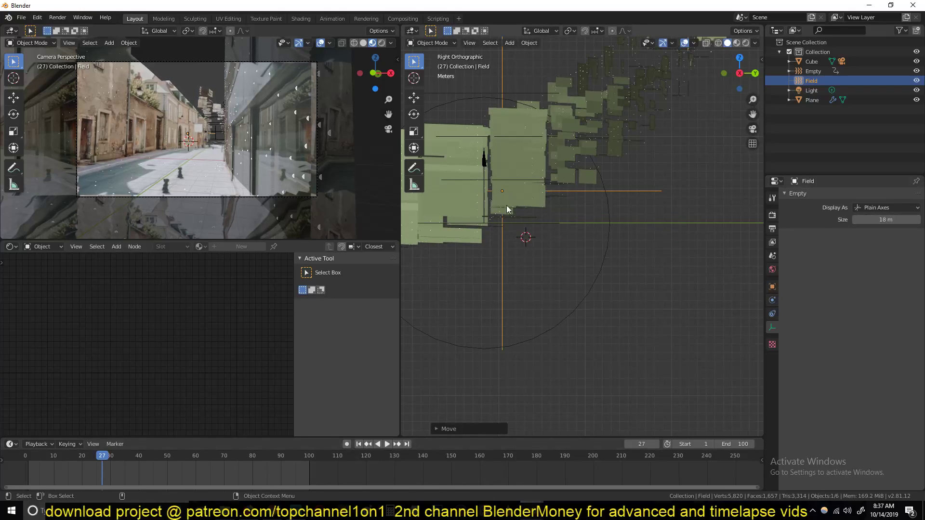
click(894, 208)
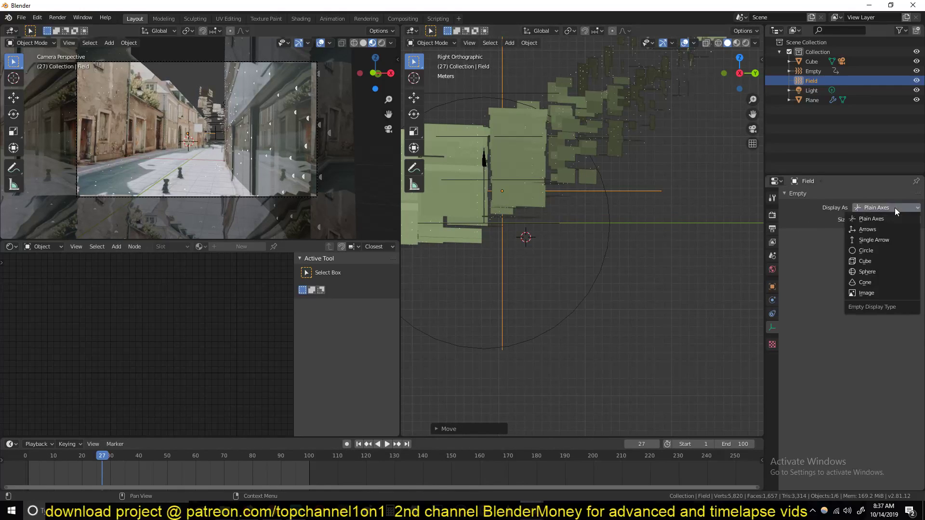
click(879, 262)
Move the turbulence field over the street mesh in top orthographic view and parent it to the animated empty.
middle_drag(751, 229, 486, 221)
scroll(595, 228, down, 3)
key(KP_7)
scroll(486, 221, up, 4)
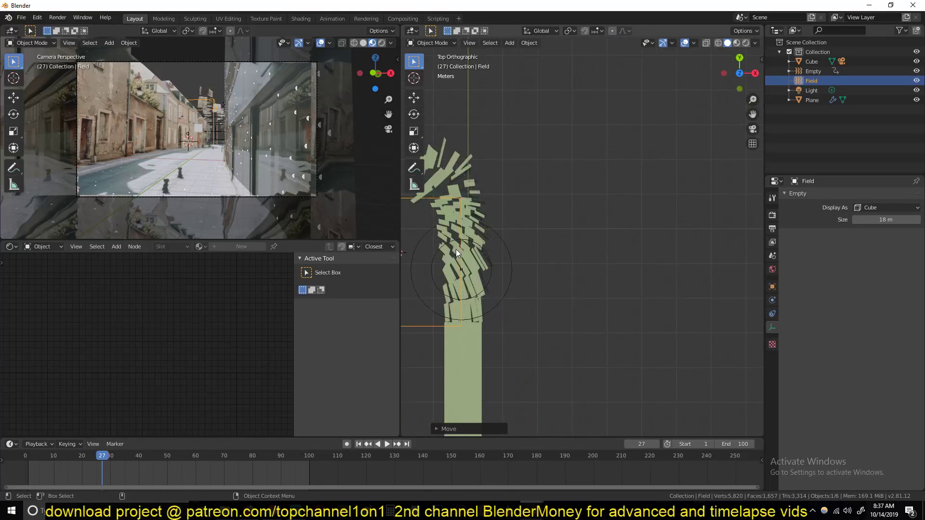
key(g)
click(523, 258)
shift+click(507, 255)
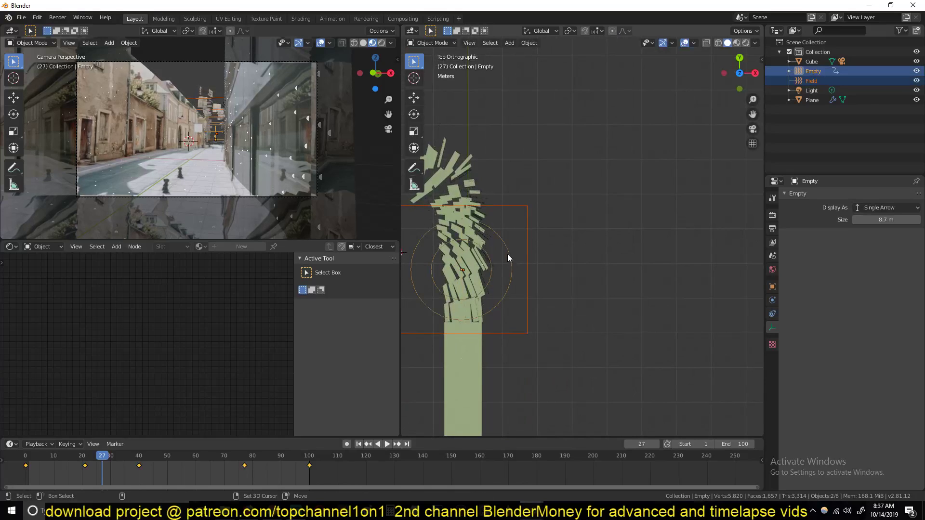
key(ctrl+p)
click(514, 281)
Replay the animation from the start and examine how the turbulence scatters the street pieces.
middle_drag(518, 290, 618, 201)
scroll(496, 239, down, 4)
click(25, 460)
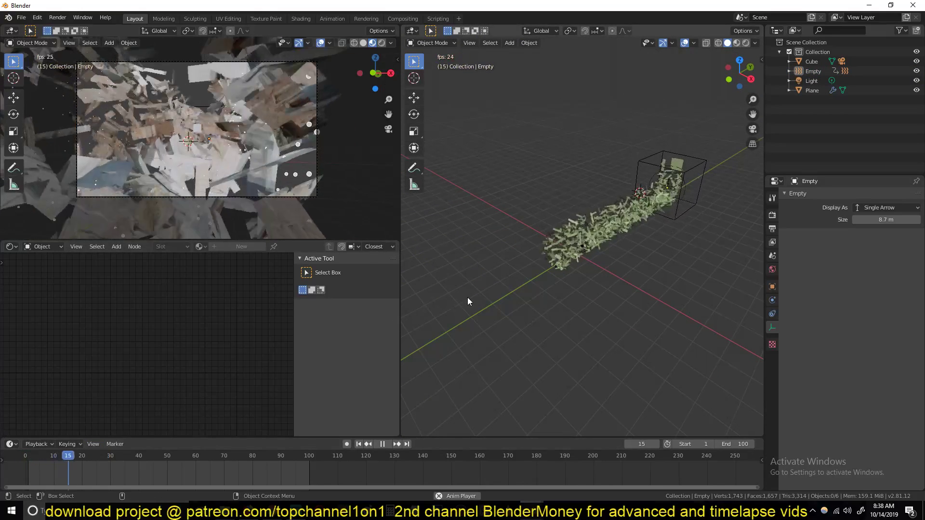
scroll(605, 273, up, 2)
shift+middle_drag(605, 273, 556, 285)
scroll(556, 285, up, 2)
middle_drag(594, 238, 585, 221)
Select the cube-shaped turbulence field, limit its falloff with a maximum distance of 0.58 m, and test it in playback.
click(687, 217)
key(space)
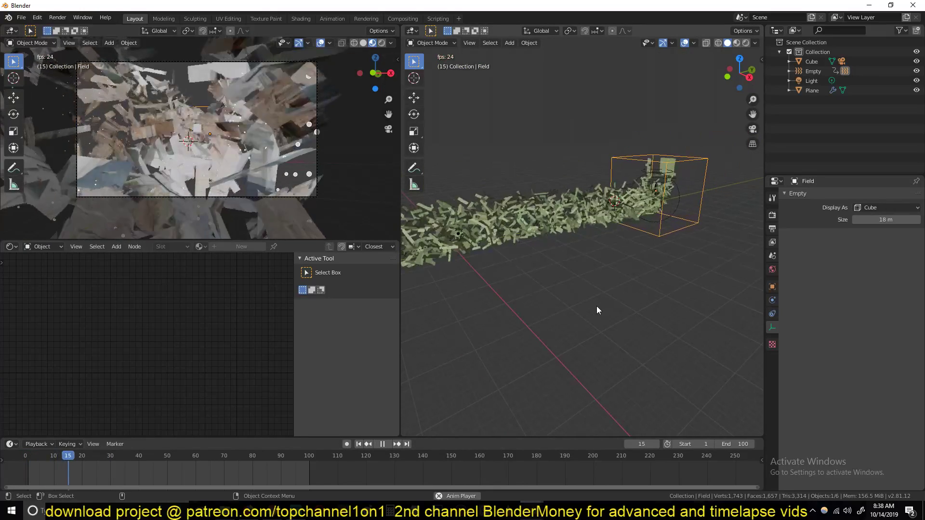
key(Escape)
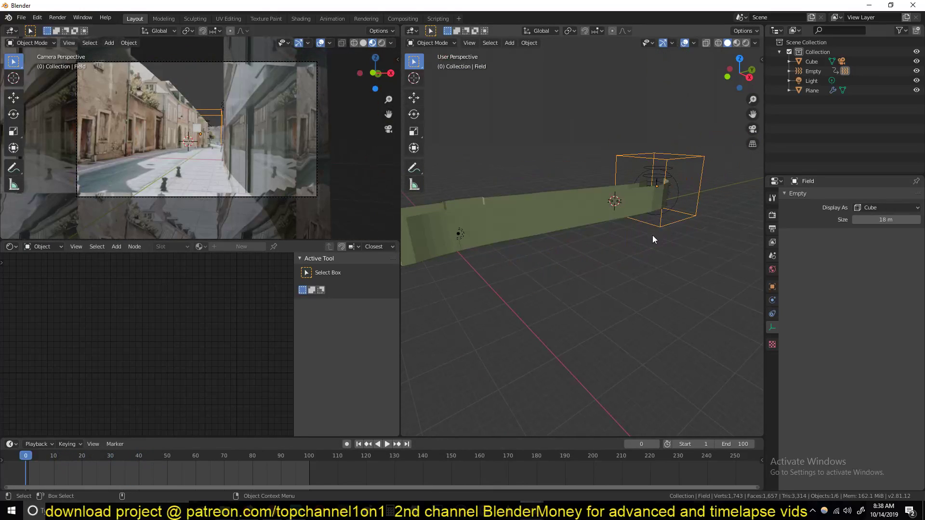
click(772, 300)
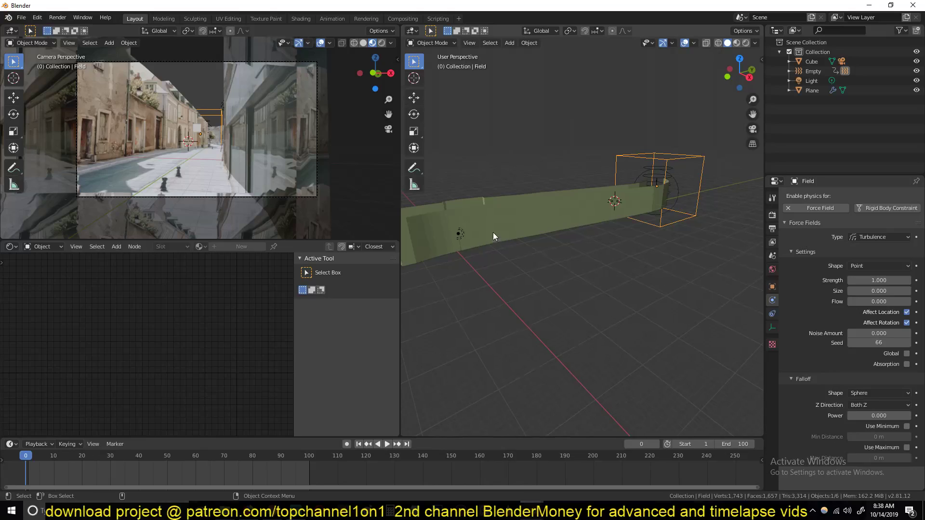
key(space)
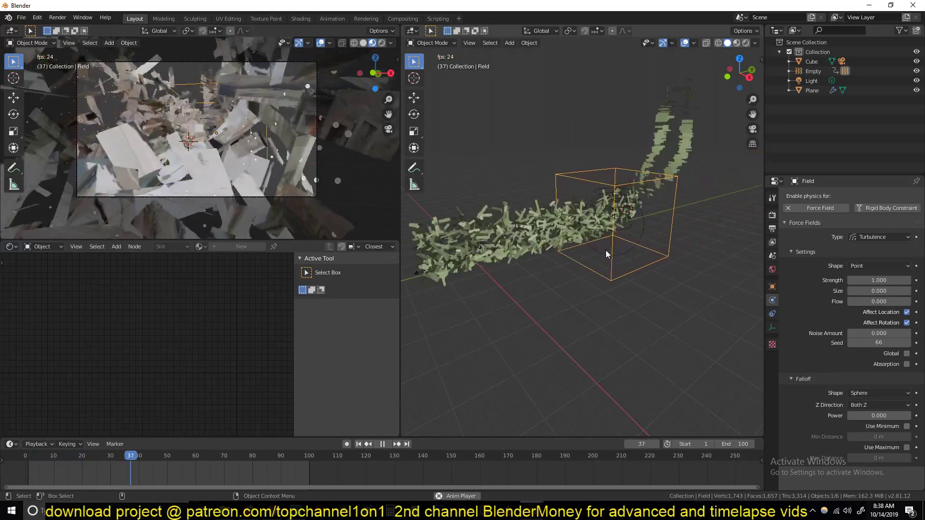
key(Escape)
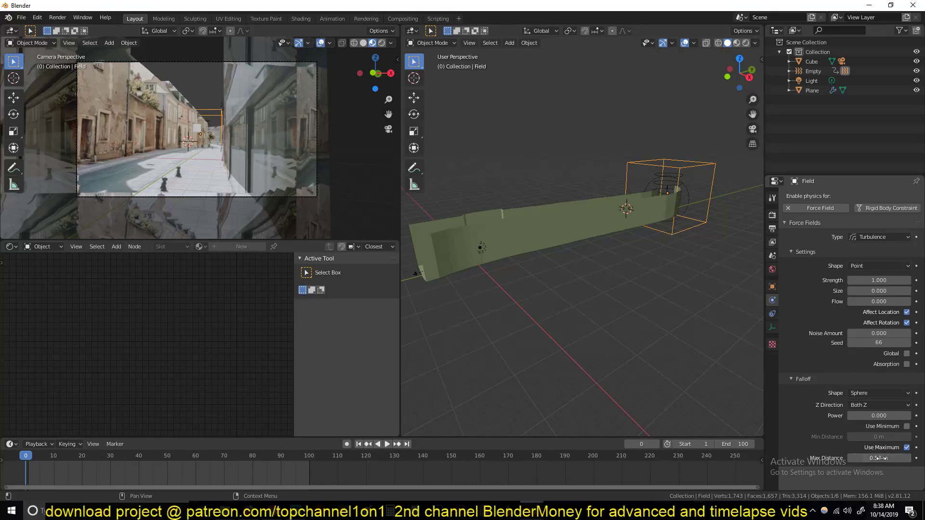
key(space)
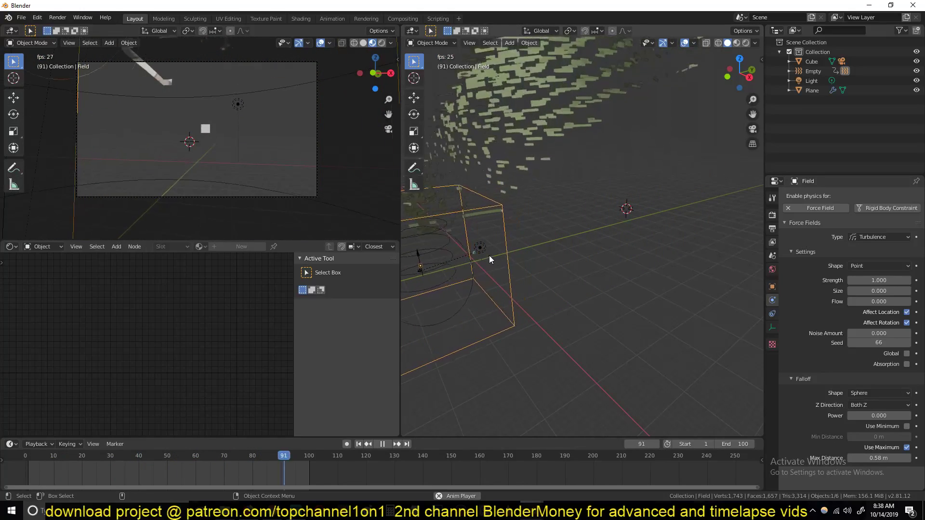
key(space)
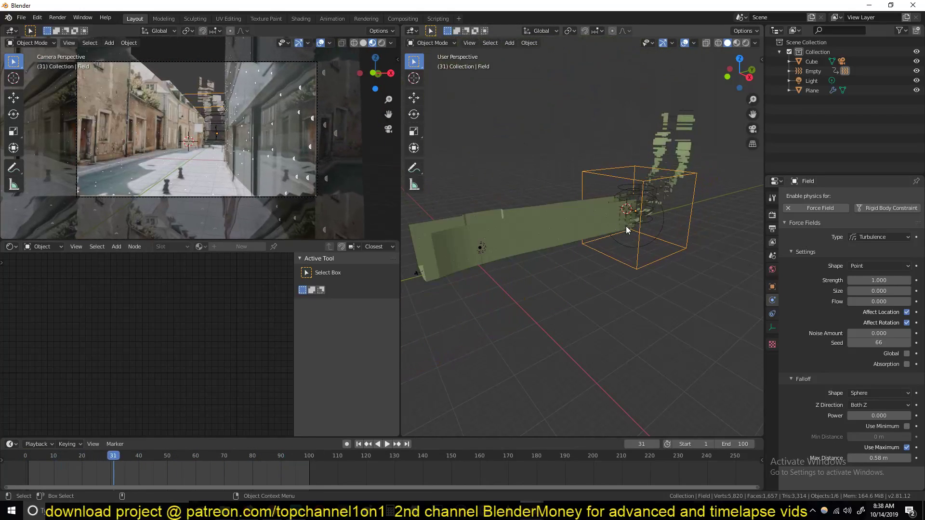
Increase the turbulence falloff's maximum distance to 17.5 m and replay the animation from the start.
key(space)
key(space)
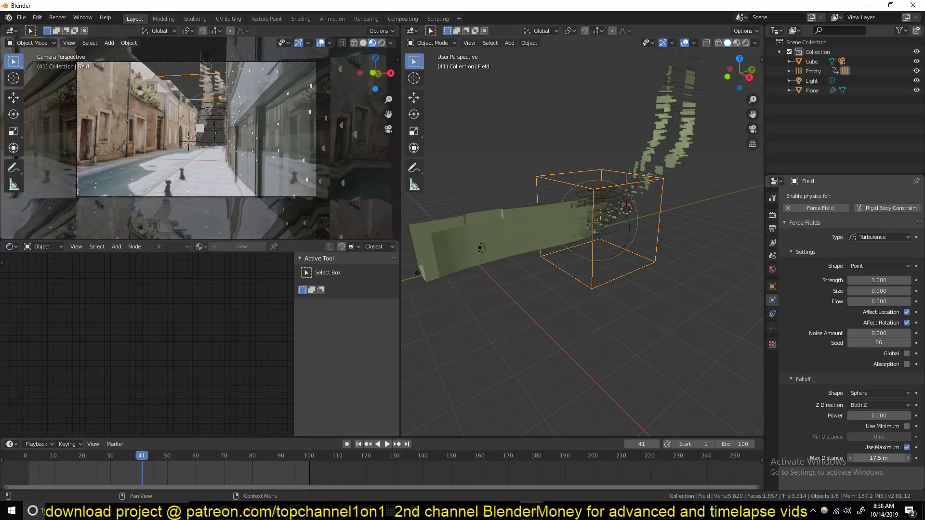
key(shift+Left)
key(space)
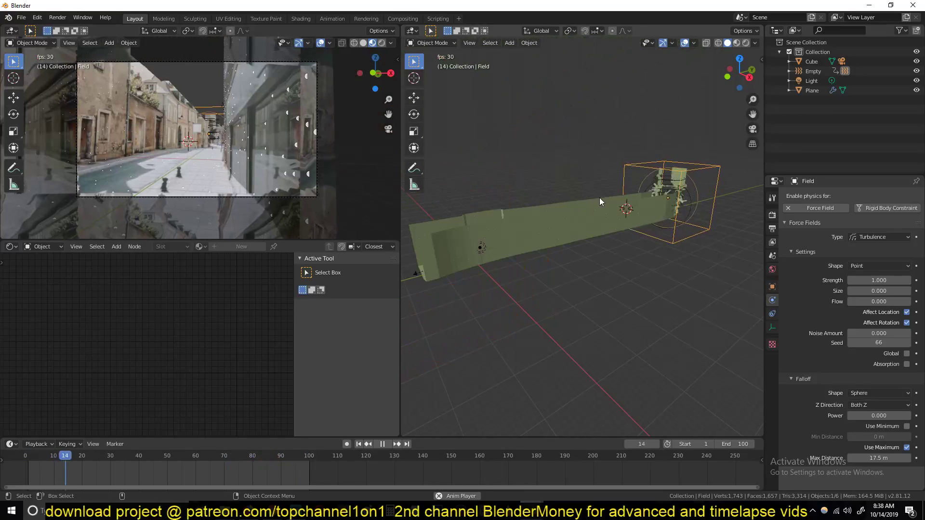
key(space)
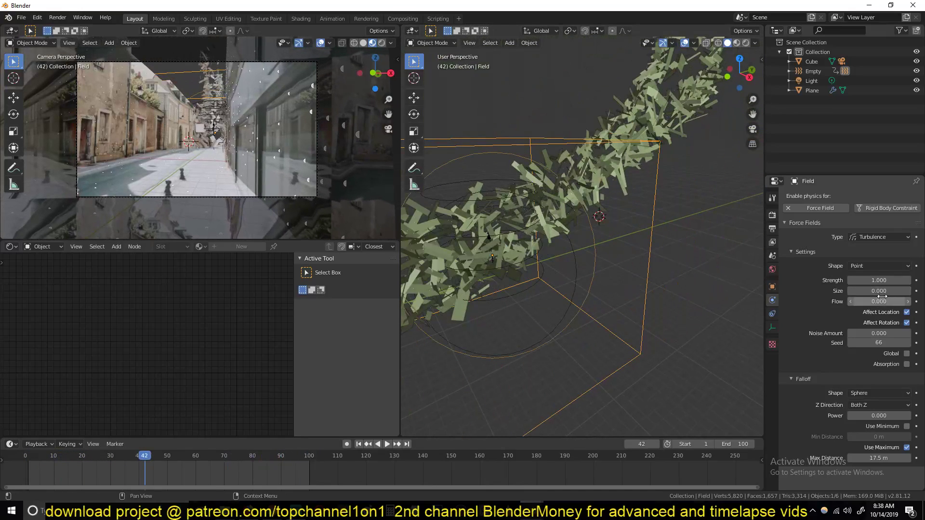
Set the turbulence field's Size to 5 and replay the break-up from the start.
click(880, 291)
text(0.0)
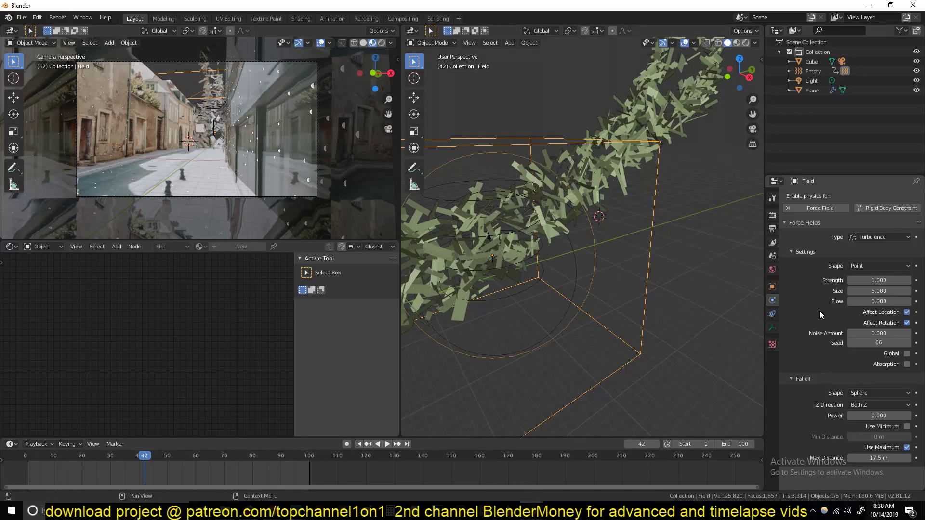
click(18, 475)
key(space)
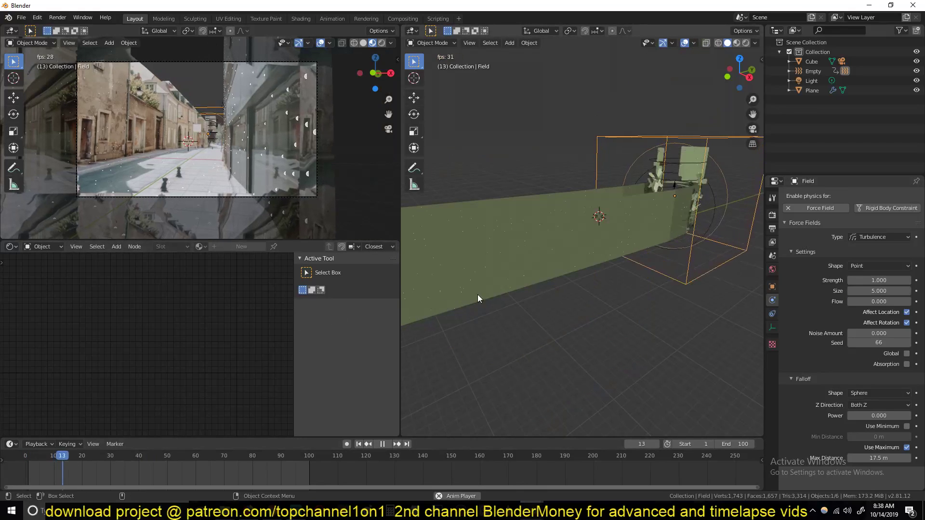
key(space)
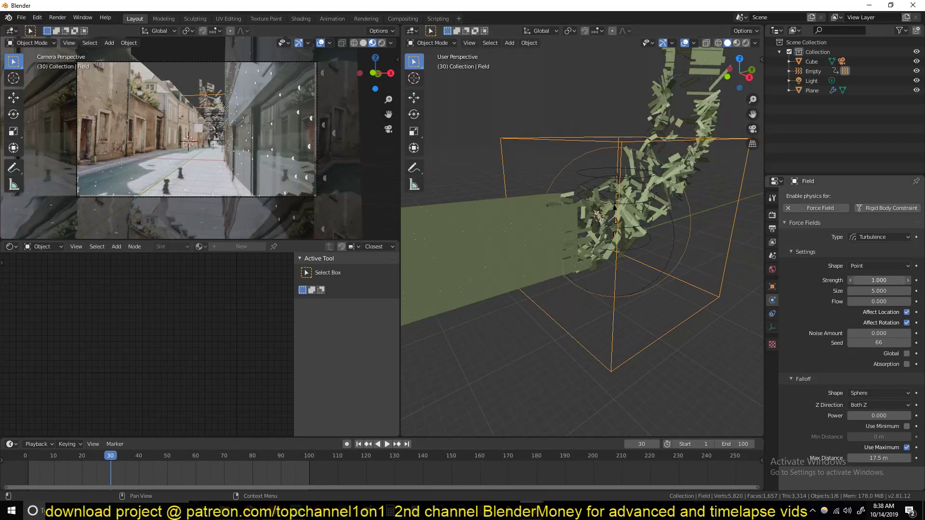
Raise the turbulence field's Strength to 2 and check the scattering in playback.
text(2)
key(Return)
drag(44, 468, 34, 470)
key(space)
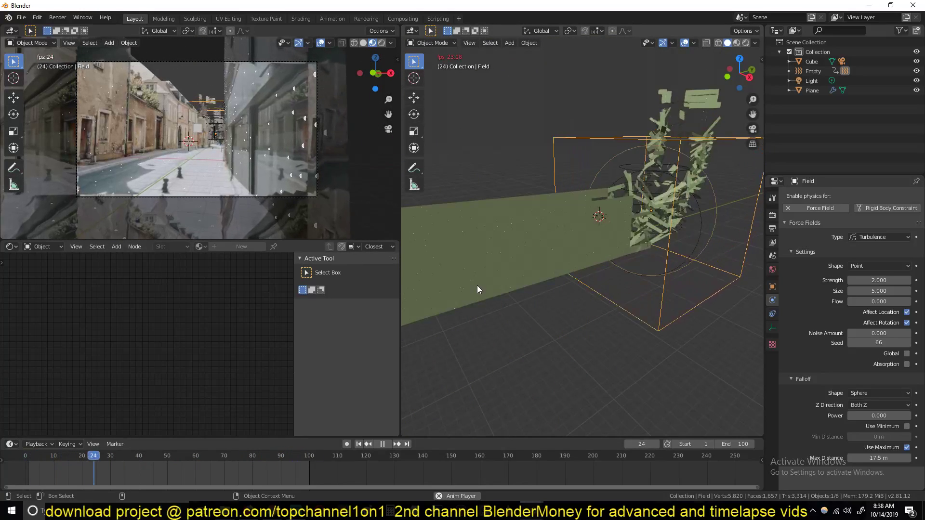
key(space)
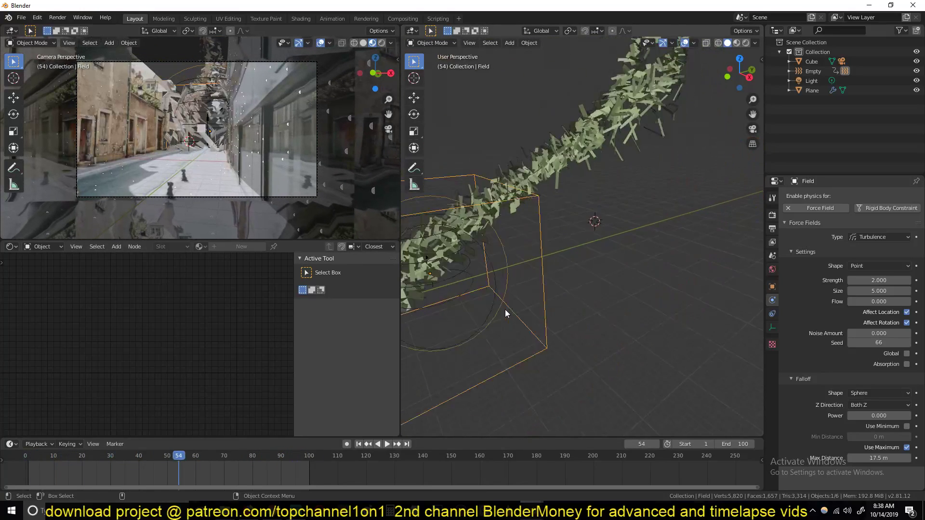
Set the turbulence falloff's maximum distance to 42.6 m and enable a minimum distance of 24.9 m.
scroll(505, 309, down, 4)
scroll(505, 310, down, 2)
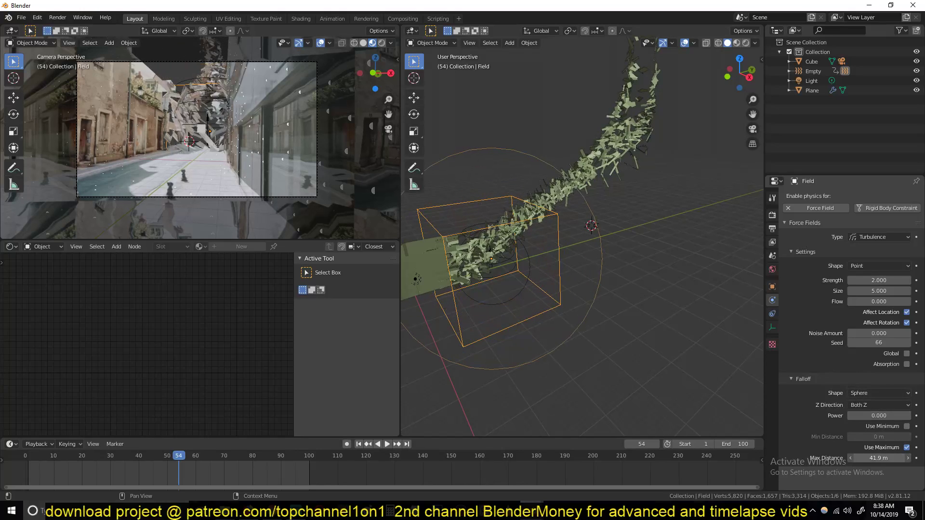
drag(885, 458, 891, 458)
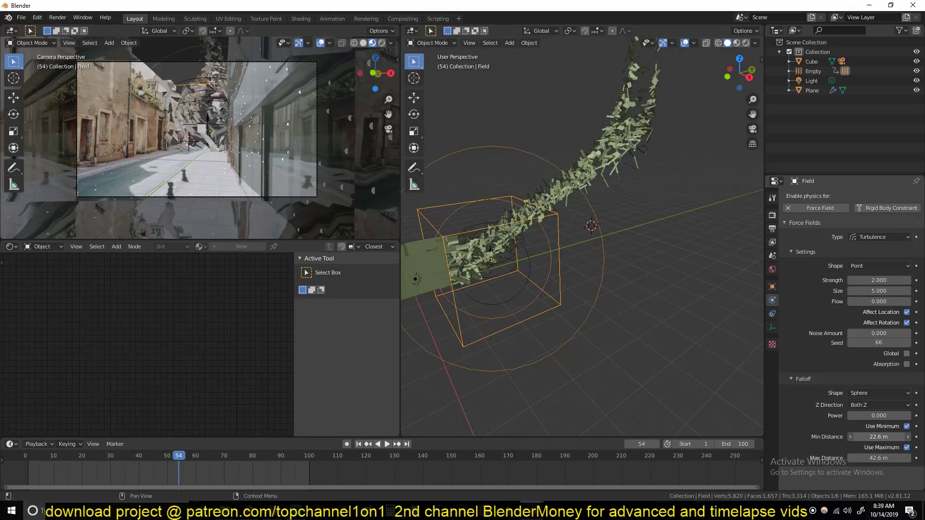
drag(876, 437, 878, 437)
middle_drag(586, 303, 602, 299)
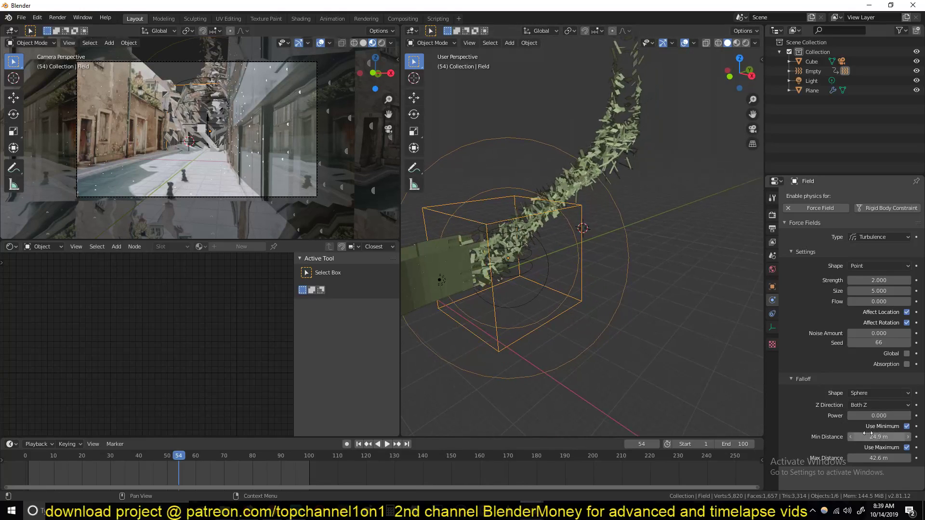
Set the turbulence falloff Power to 1.9 and replay the animation to check the broken pieces.
scroll(516, 332, up, 5)
middle_drag(516, 331, 576, 322)
scroll(550, 261, down, 5)
scroll(562, 258, up, 4)
scroll(563, 258, up, 3)
scroll(574, 252, down, 5)
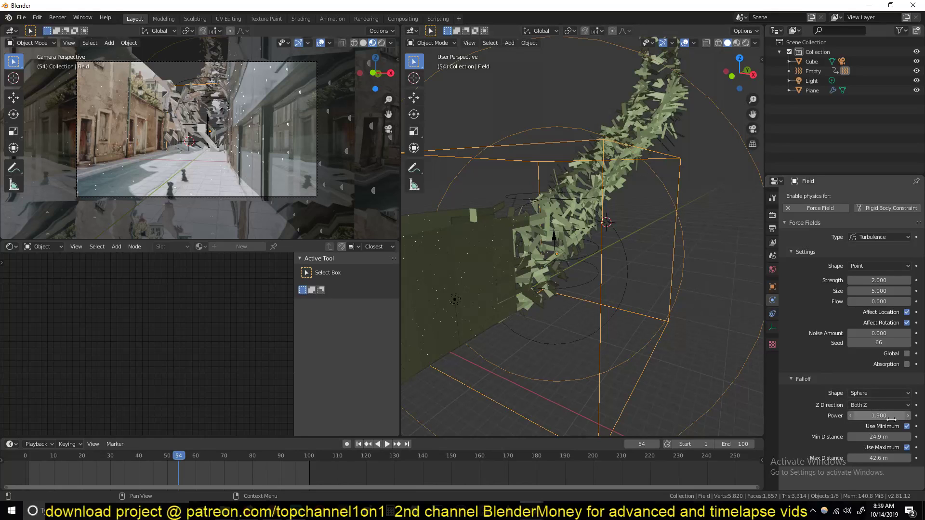
key(space)
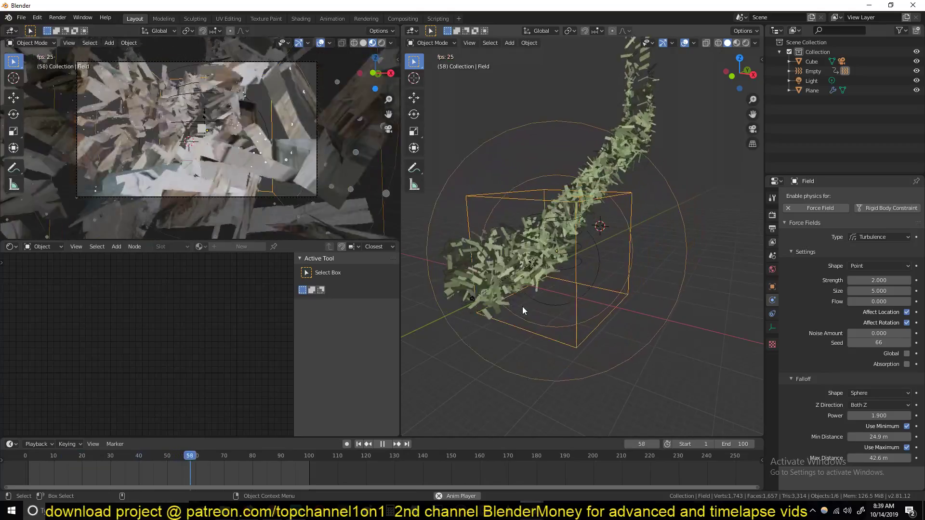
key(space)
key(shift+Left)
key(space)
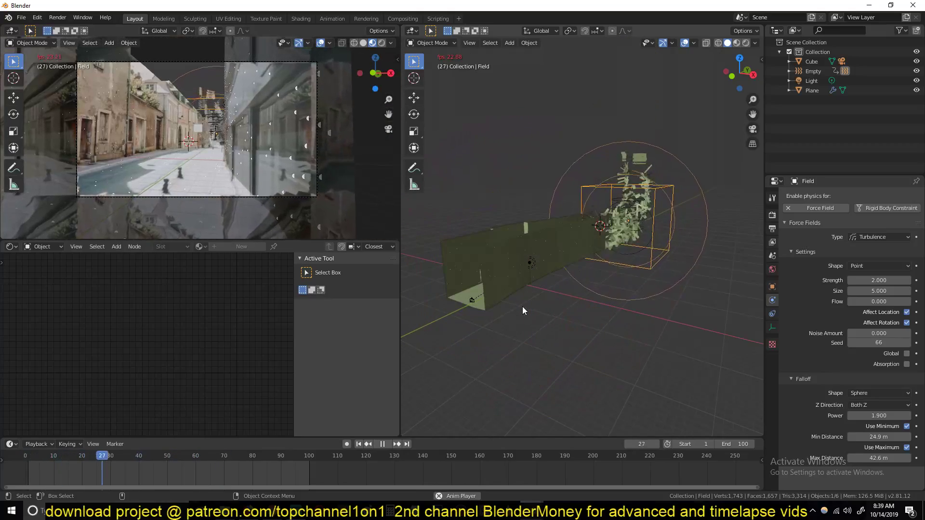
key(Escape)
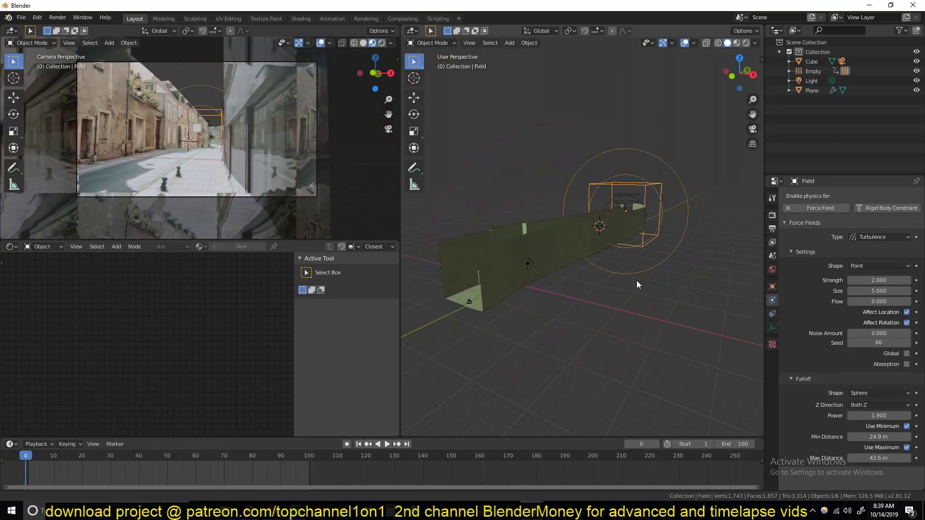
Duplicate the turbulence field and place the copy slightly beyond the original at the far end of the street.
middle_drag(632, 284, 600, 347)
scroll(613, 325, down, 3)
key(shift+d)
click(662, 311)
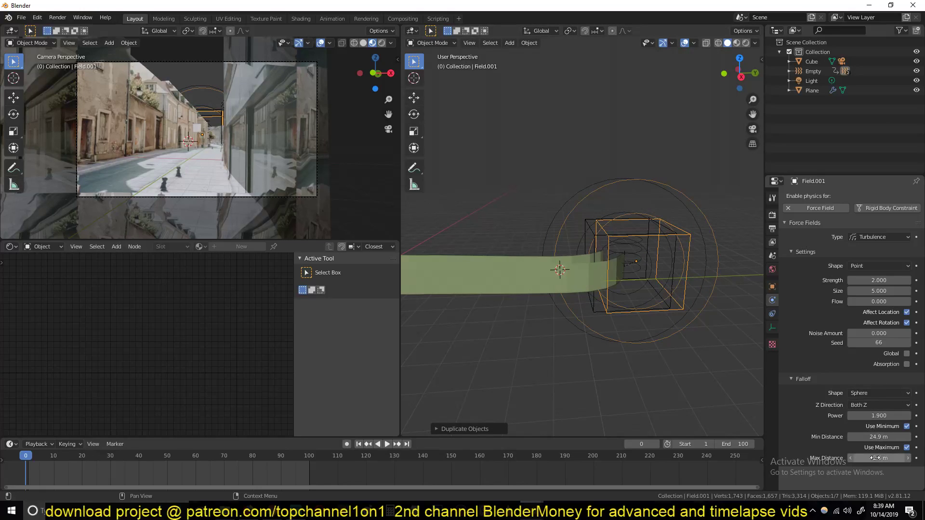
Set the duplicated turbulence field's Size to 1, Flow to 0.2 and Max Distance to 47.9 m, and check the playback.
drag(875, 458, 889, 458)
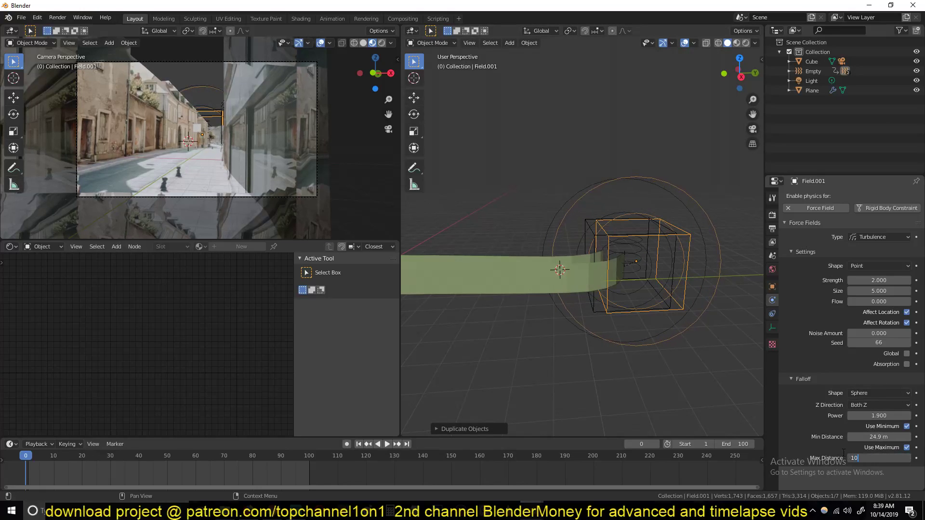
key(Return)
scroll(665, 314, down, 5)
scroll(664, 314, up, 2)
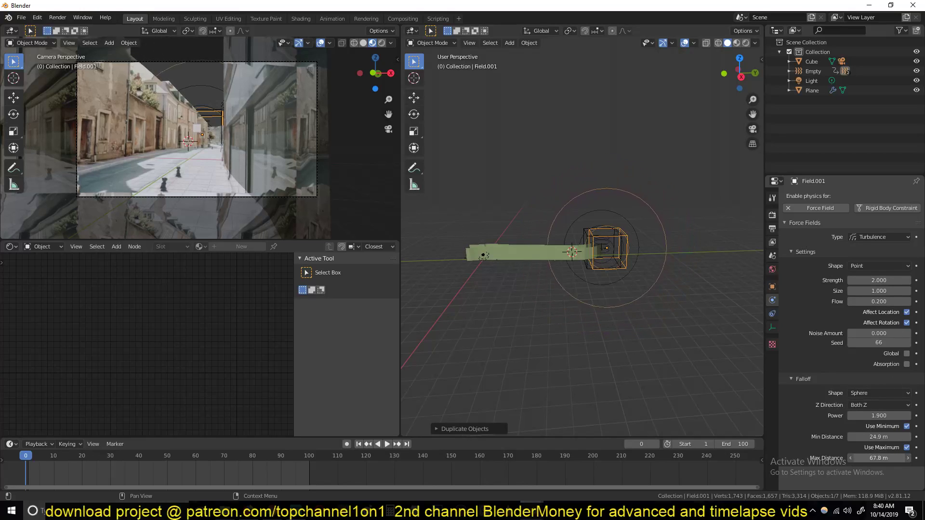
drag(879, 458, 872, 458)
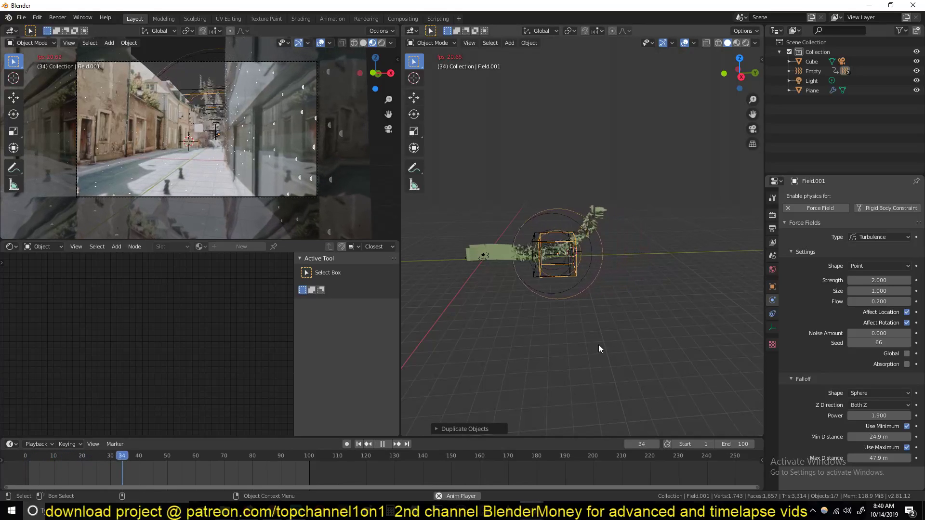
key(Escape)
scroll(604, 340, up, 4)
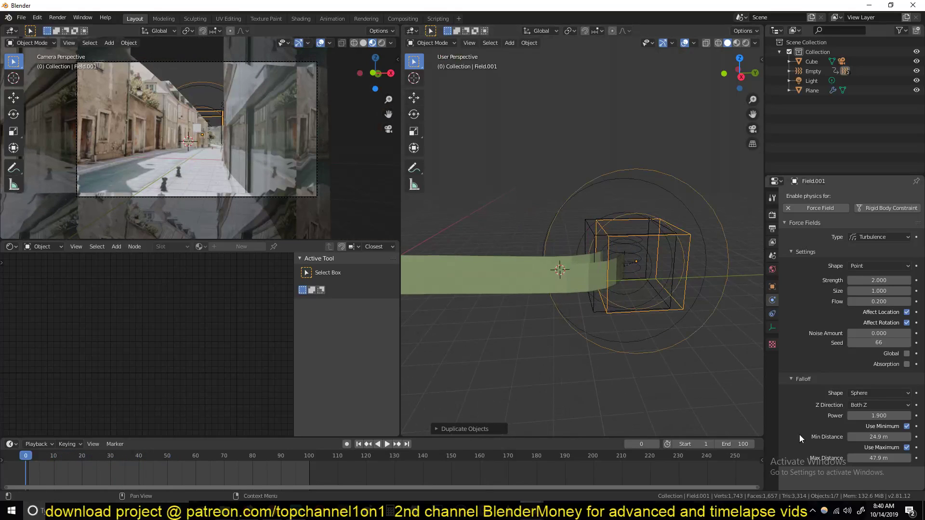
Lower the duplicated turbulence field's Strength to 1 and replay the animation.
click(852, 284)
text(1)
key(Return)
key(space)
key(Escape)
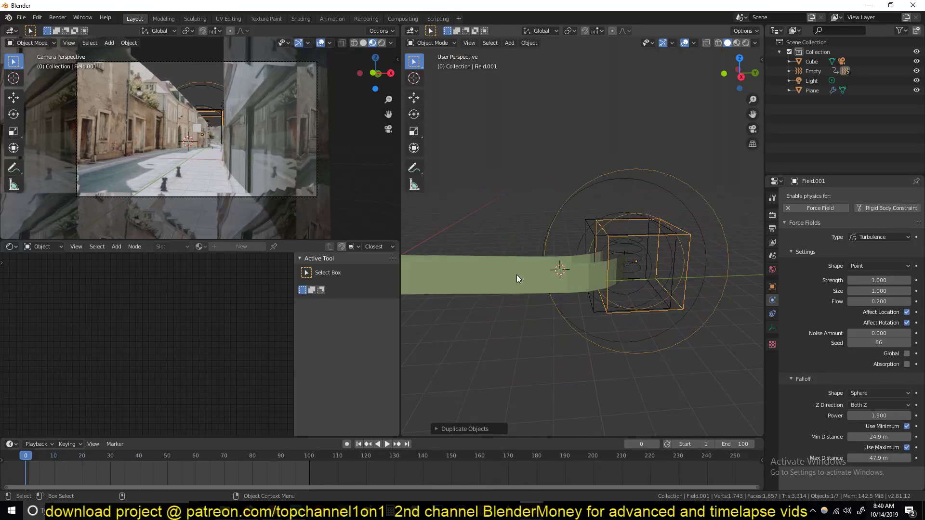
key(space)
key(Escape)
Try to move the wind empty away from the far end of the street in top view and replay the animation.
key(KP_7)
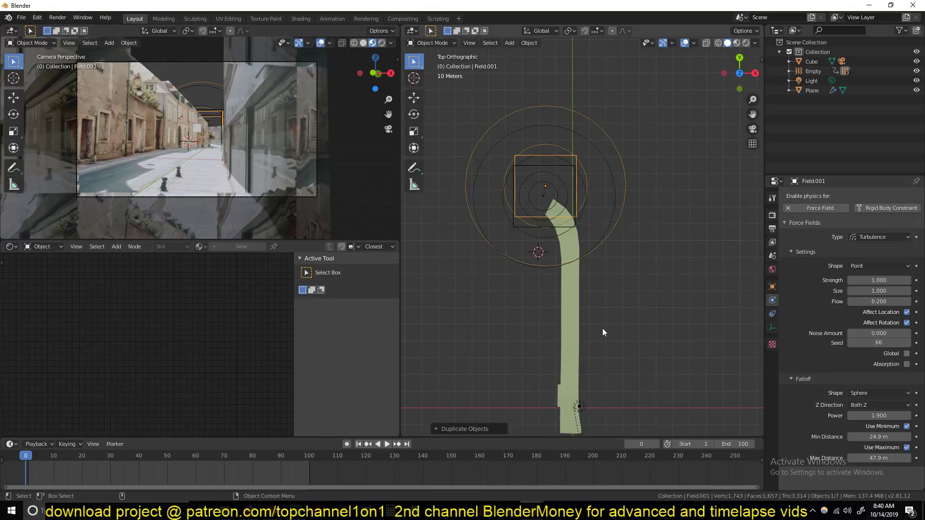
scroll(612, 326, up, 4)
click(583, 293)
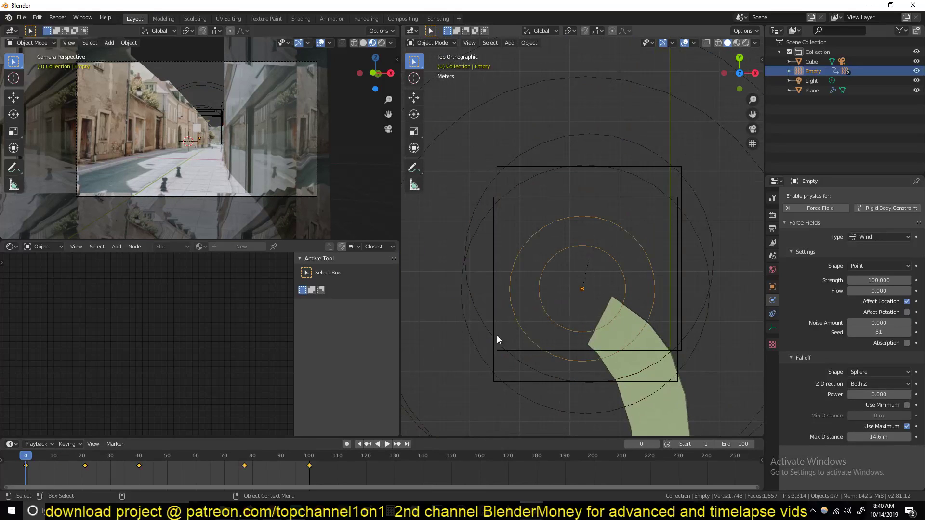
scroll(472, 281, down, 4)
key(g)
click(467, 250)
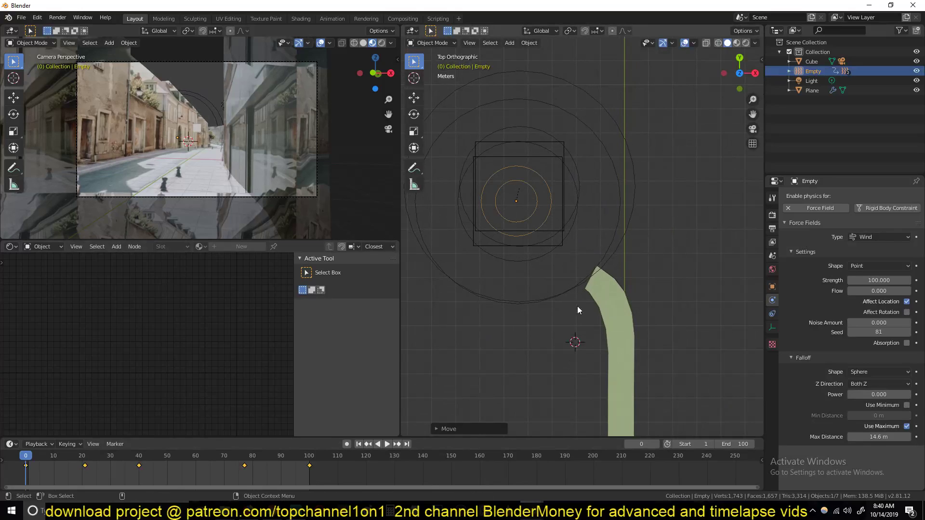
middle_drag(580, 307, 534, 305)
key(space)
key(Escape)
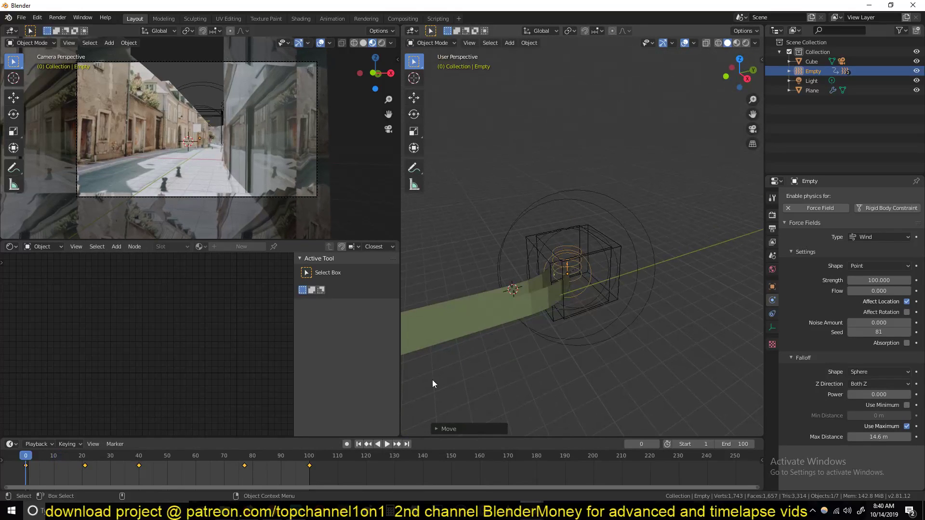
Turn on auto keying, move the wind empty away from the street's far end at frame 0, and play the animation.
click(347, 445)
key(KP_7)
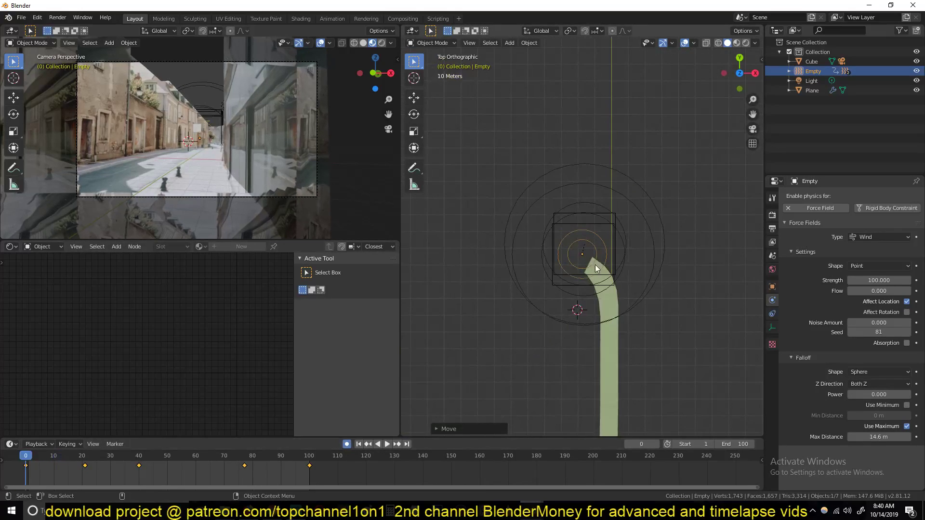
key(g)
click(566, 223)
middle_drag(640, 329, 553, 283)
key(space)
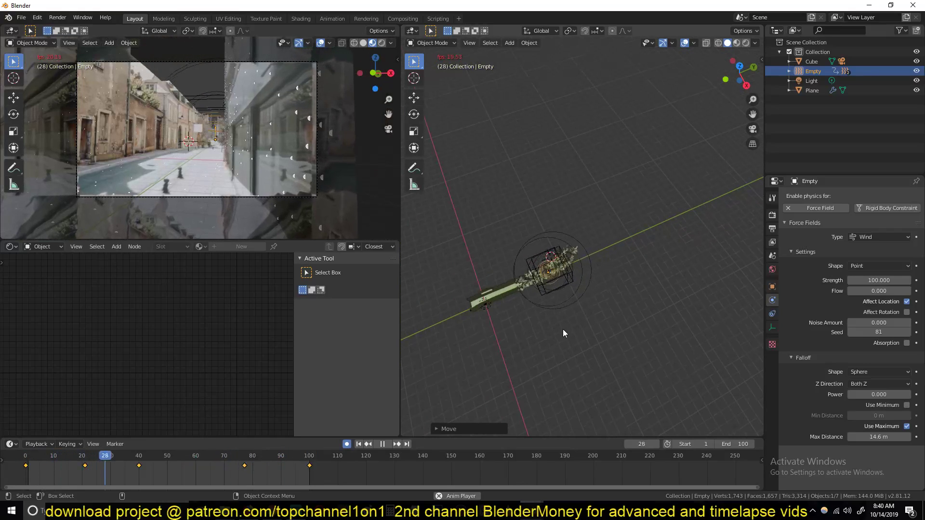
key(space)
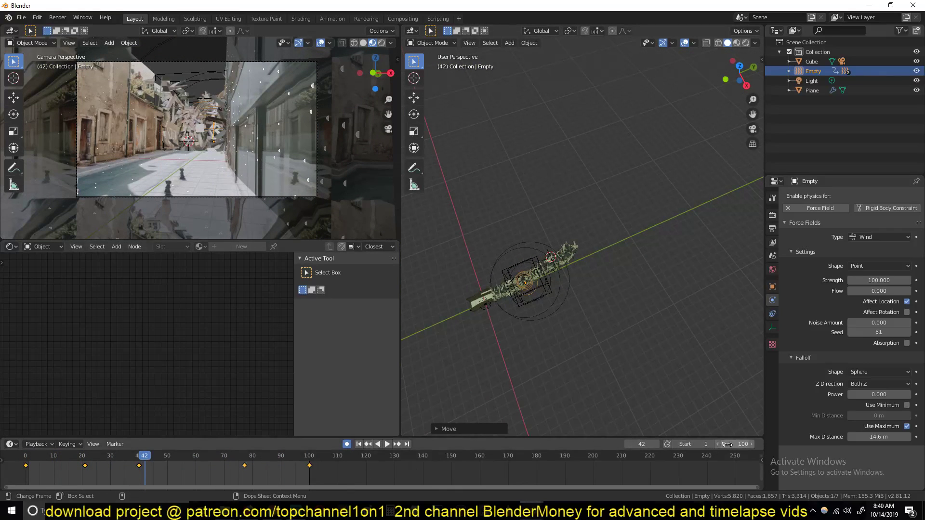
Set the animation's end frame to 200, stretch the empty's keyframes to end at frame 200, and play the result.
key(Return)
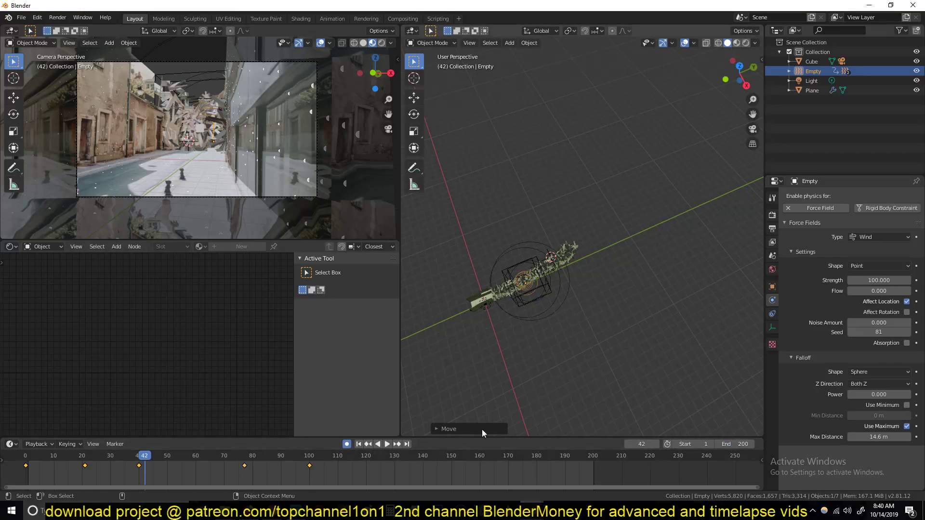
key(shift+Left)
key(s)
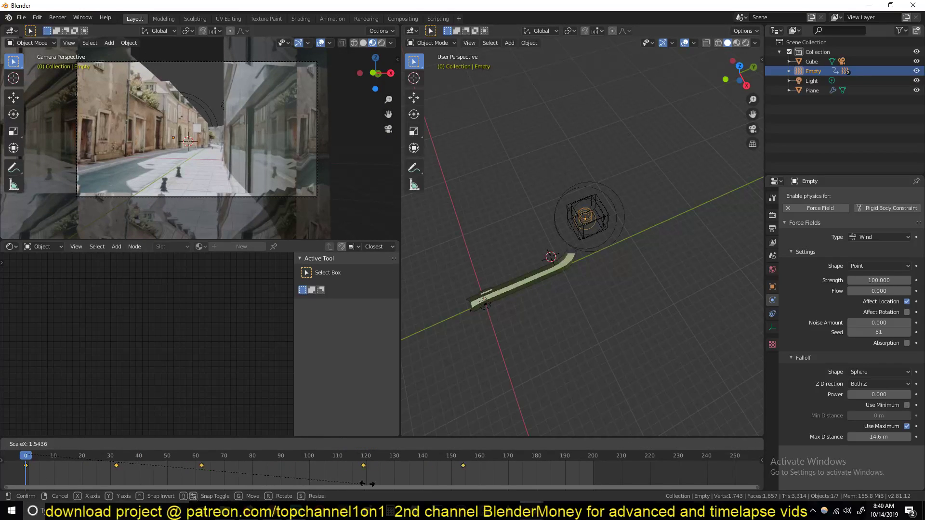
click(455, 482)
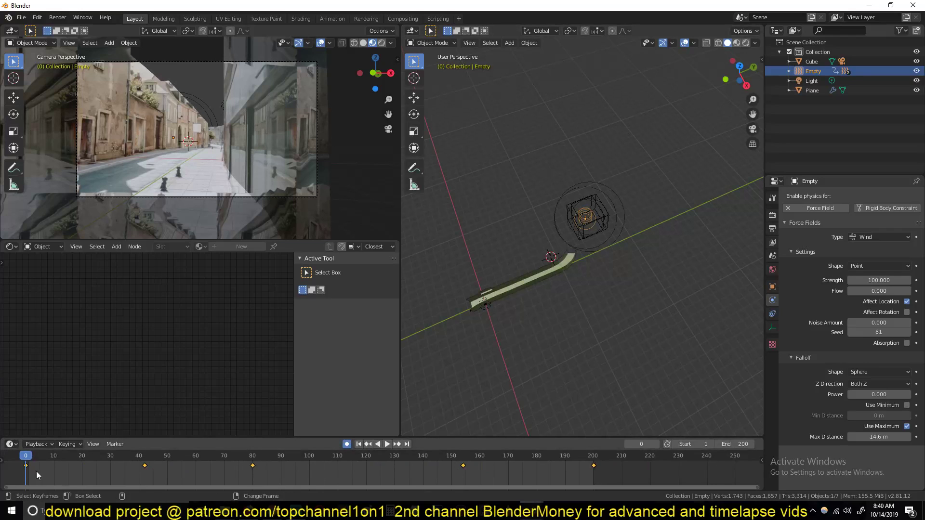
key(space)
click(540, 298)
mouse_move(539, 298)
middle_down()
mouse_move(548, 320)
mouse_move(592, 289)
mouse_move(592, 324)
mouse_move(555, 303)
middle_up()
key(Escape)
Set the wind field's Strength to 50 and Noise Amount to 2.7, and enable Affect Rotation.
scroll(555, 304, up, 4)
click(607, 246)
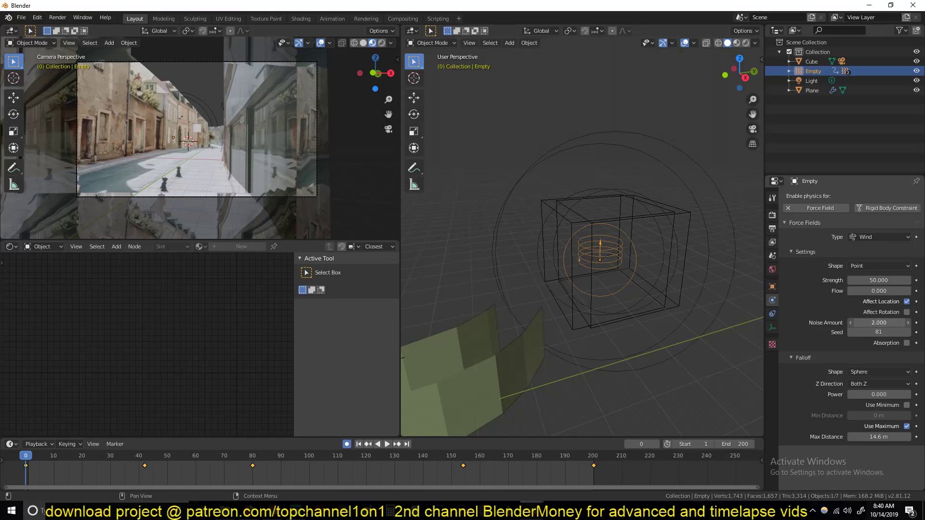
click(907, 313)
scroll(632, 311, up, 3)
scroll(634, 311, down, 2)
Try rotating the wind empty freely on its keyframes at frame 42 and frame 0.
key(Up)
scroll(548, 275, down, 2)
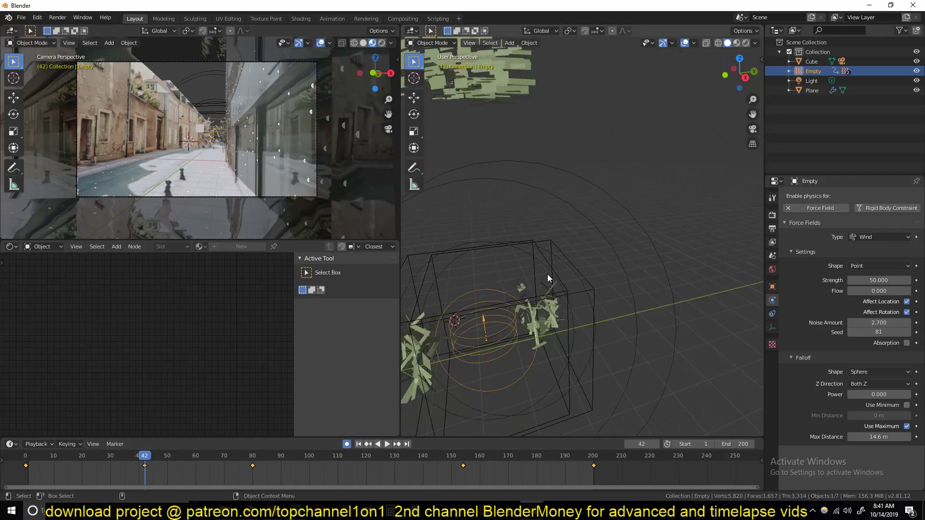
key(r)
key(r)
click(516, 287)
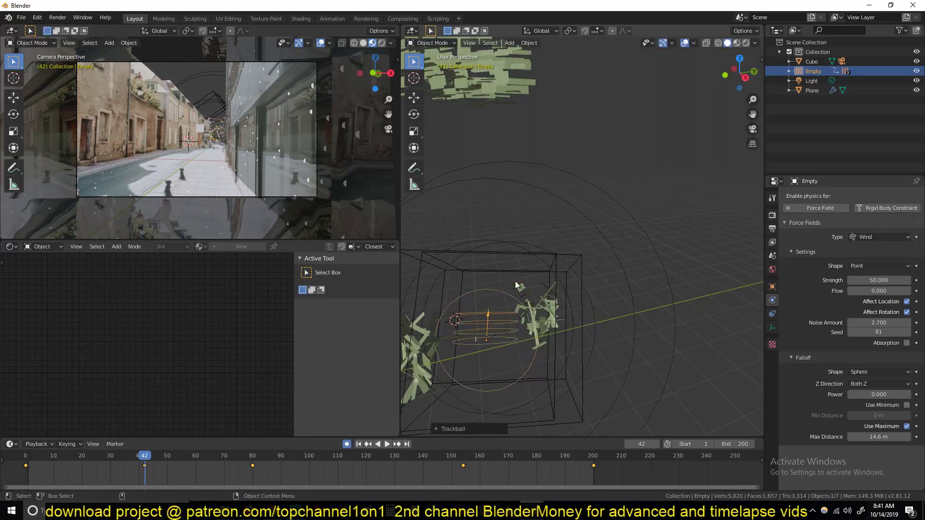
key(shift+Left)
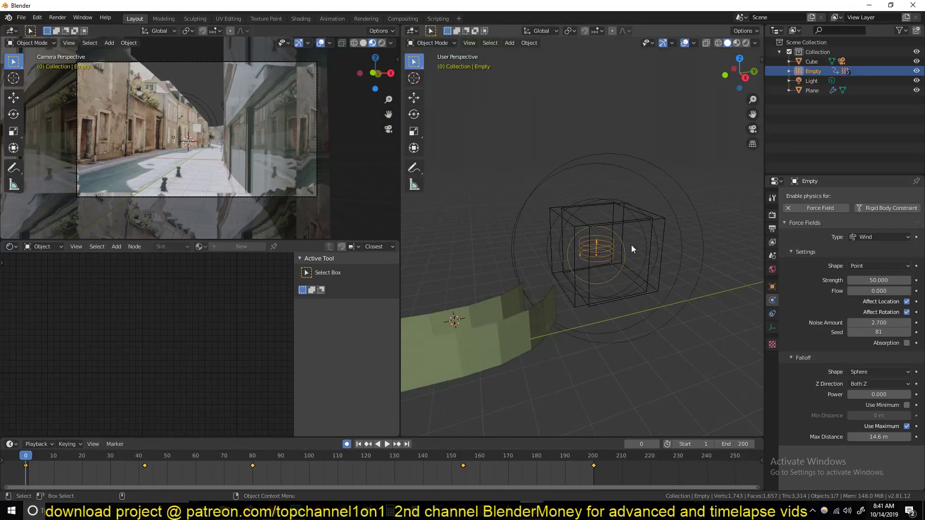
key(r)
key(r)
click(635, 279)
Inspect the pieces at frame 80, clear the empty's rotation at frame 42, and return to the first frame.
key(Up)
key(Up)
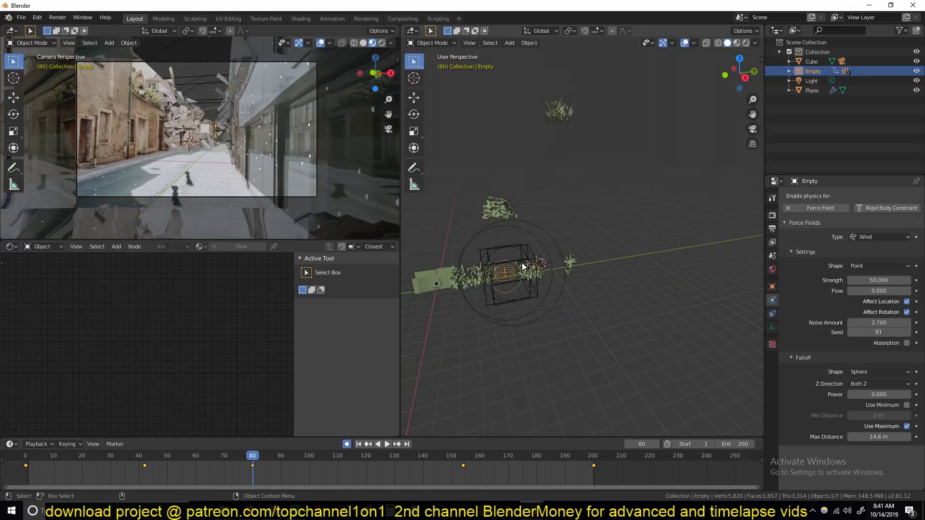
middle_drag(444, 326, 617, 267)
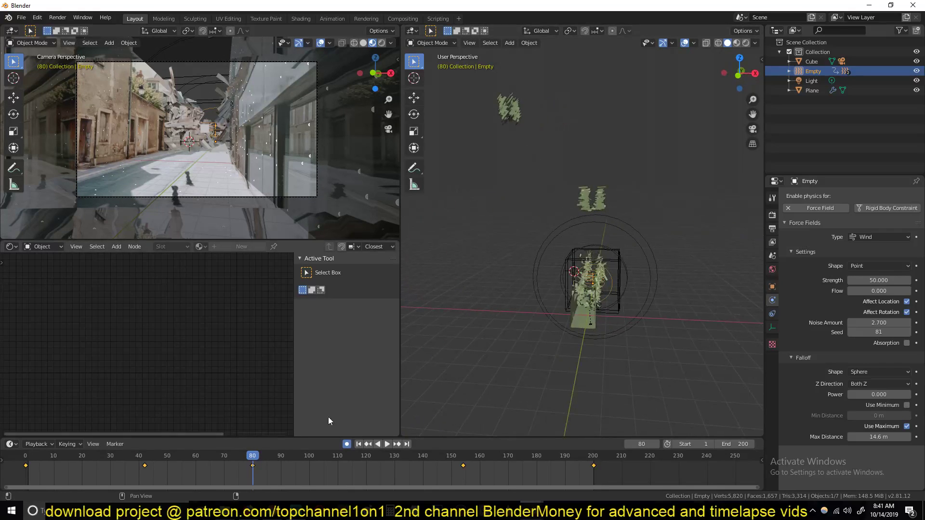
key(Down)
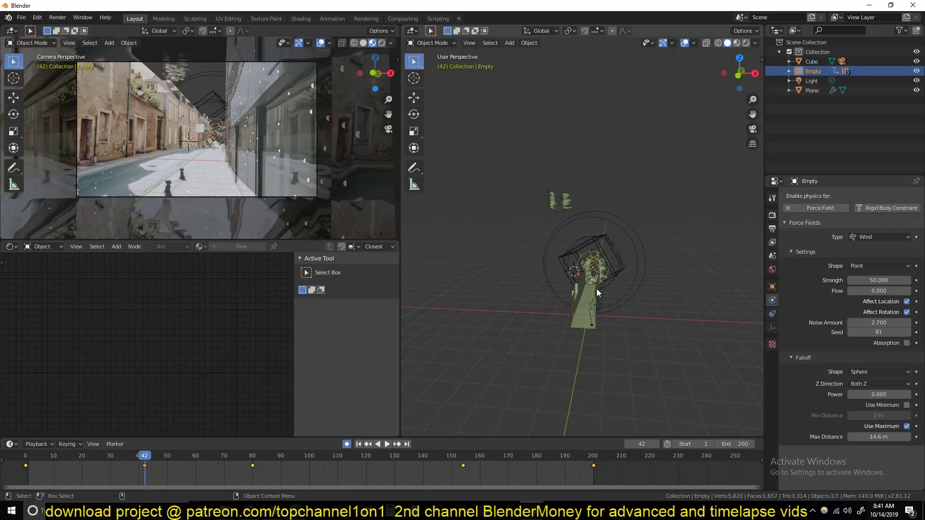
key(alt+r)
key(ctrl+s)
click(676, 406)
key(shift+Left)
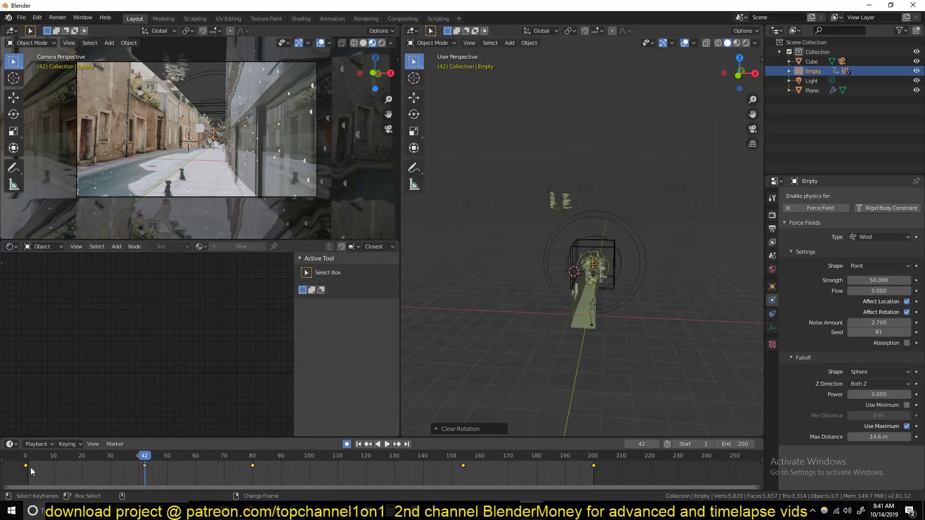
Play the animation and examine the shattering street in both the camera view and the perspective view.
key(space)
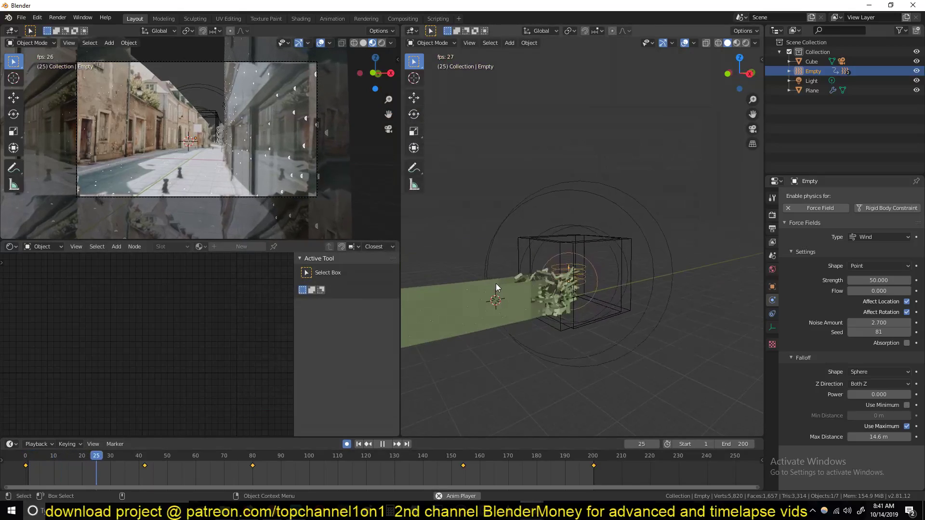
scroll(260, 175, up, 3)
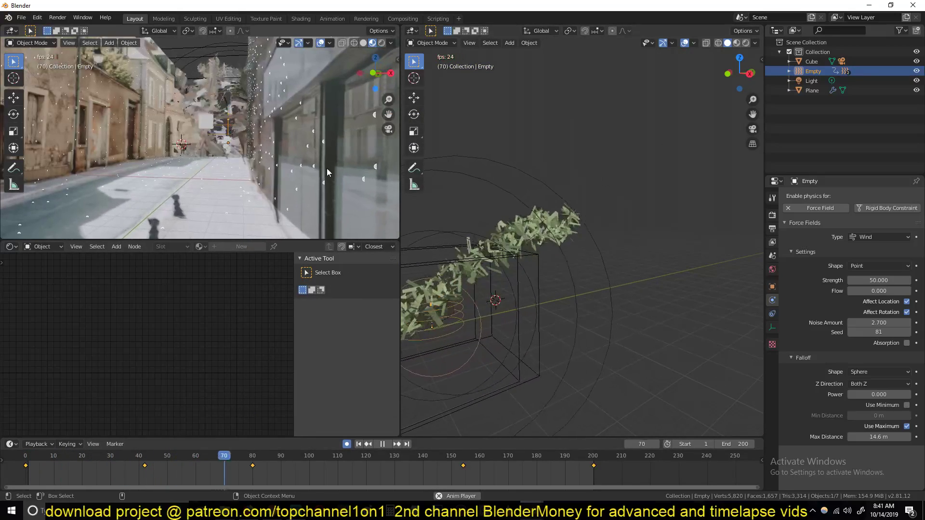
click(513, 230)
scroll(523, 235, down, 3)
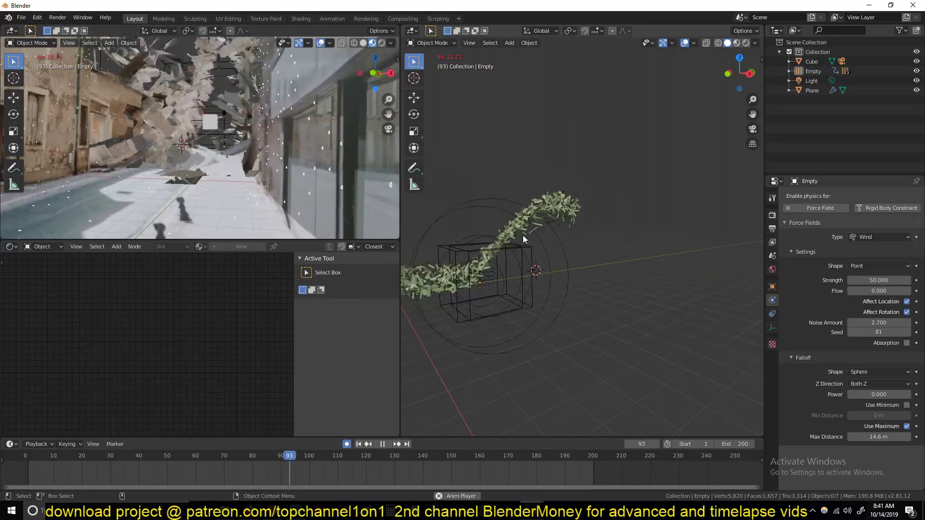
scroll(271, 159, down, 2)
key(space)
middle_drag(503, 233, 611, 255)
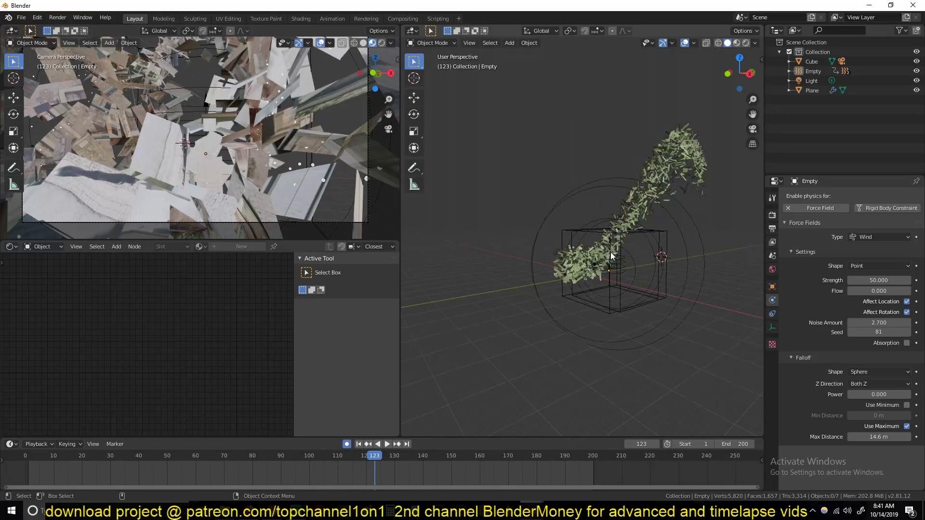
Subdivide the entire street mesh at frame 0, then play the animation and examine the smaller broken pieces.
click(634, 208)
key(shift+Left)
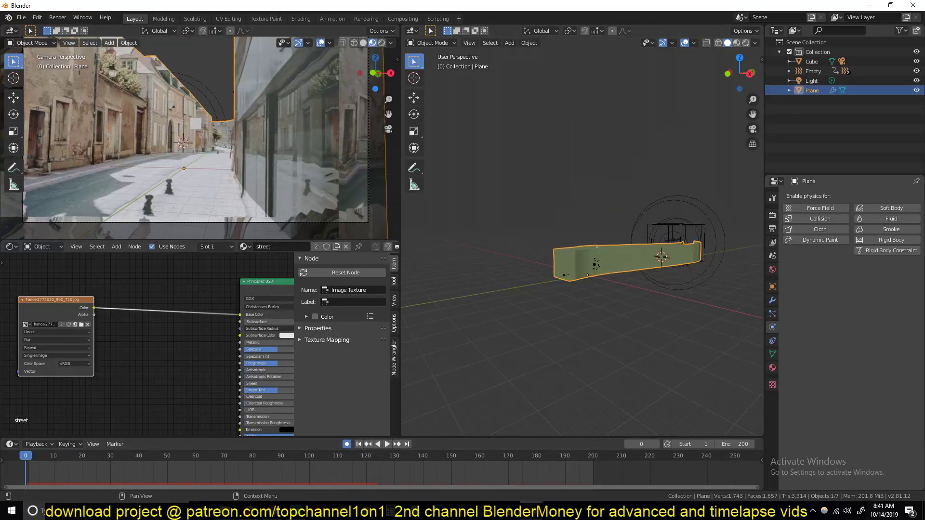
key(Tab)
key(a)
right_click(632, 267)
click(632, 267)
key(Tab)
key(space)
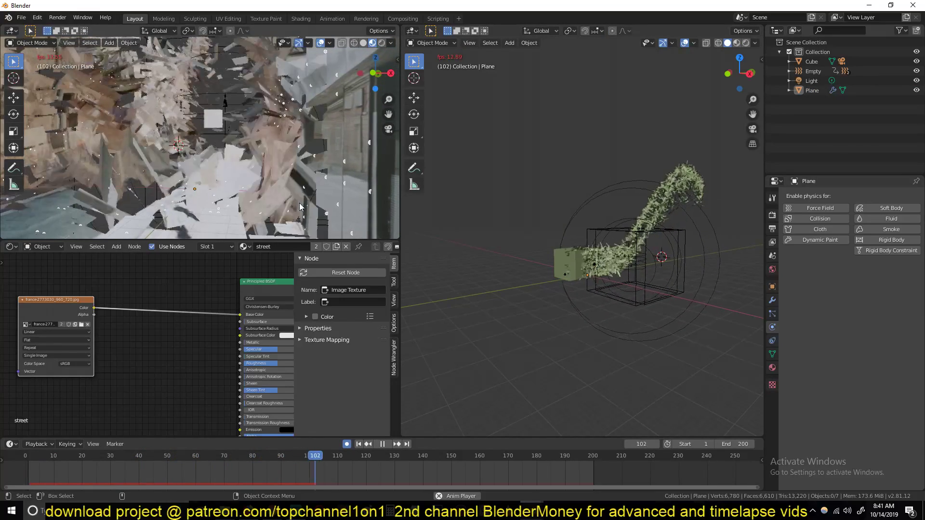
key(space)
scroll(628, 312, up, 5)
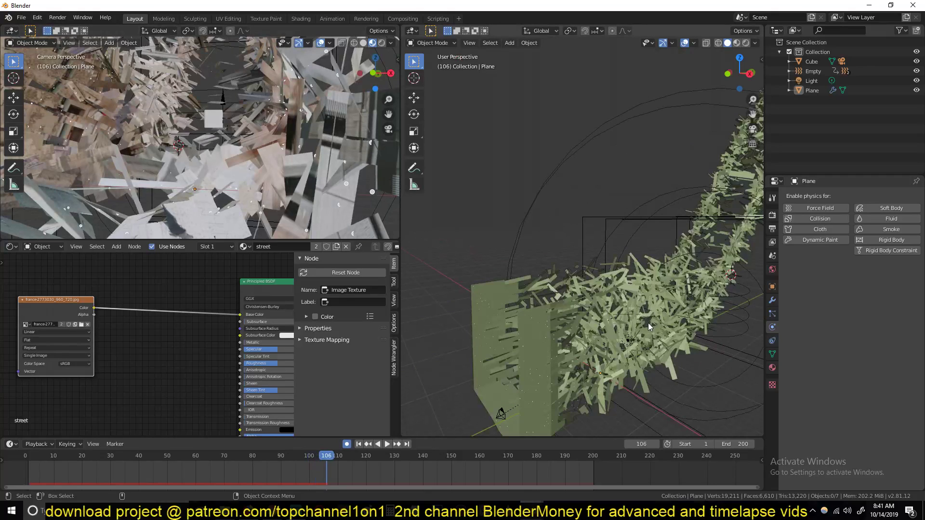
scroll(649, 323, down, 3)
Set the duplicated turbulence field's Strength to 100 and replay the animation from the first frame.
click(686, 302)
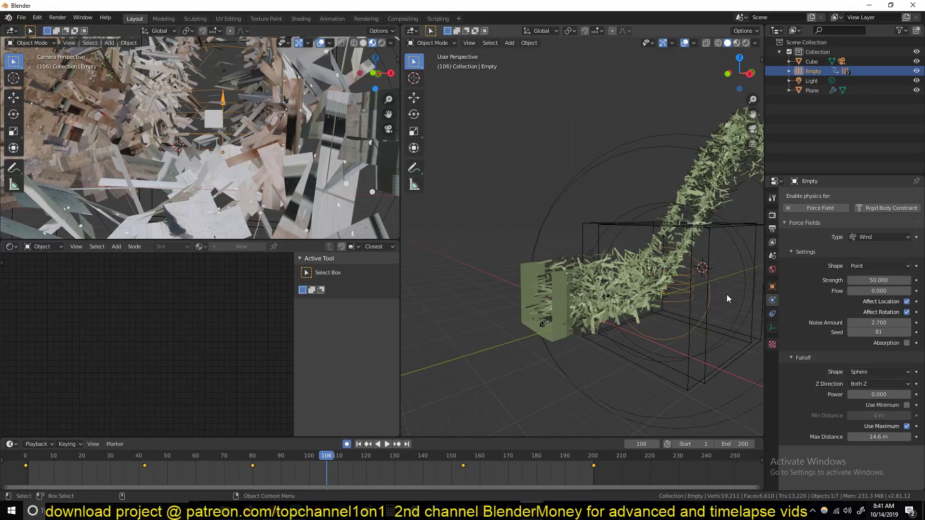
middle_drag(726, 294, 666, 298)
click(718, 250)
click(727, 246)
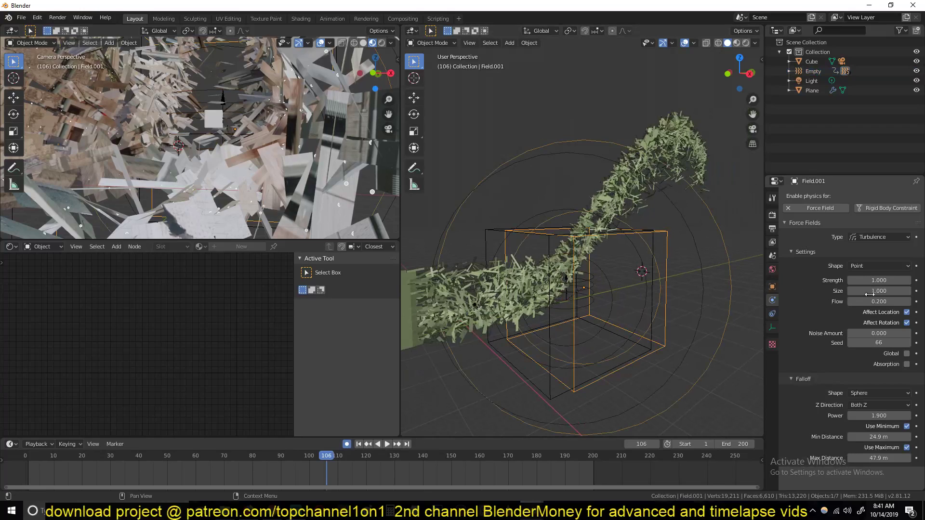
click(885, 281)
key(Return)
click(26, 457)
key(space)
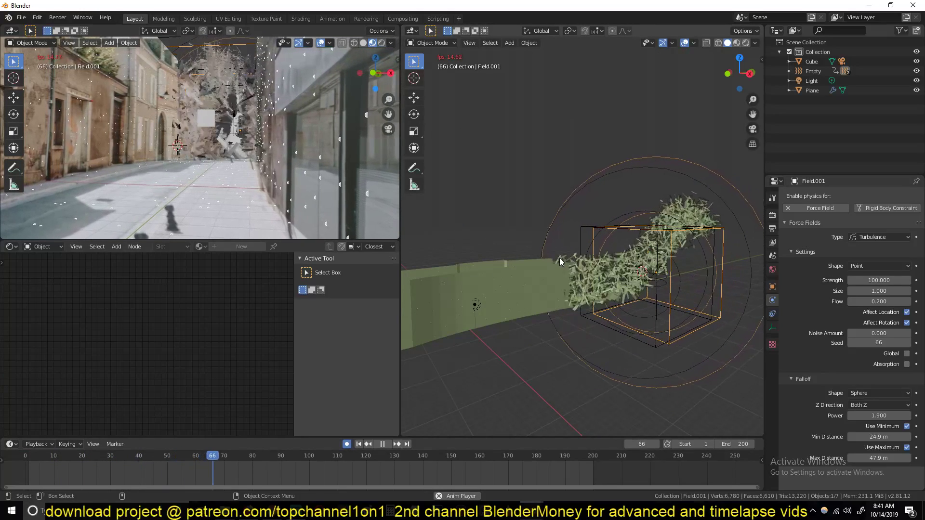
key(Escape)
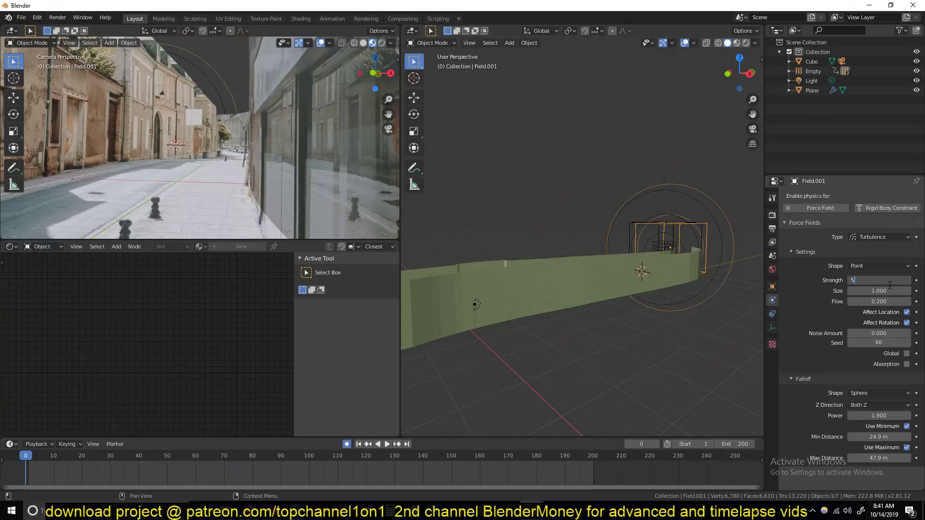
Raise the duplicated turbulence field's Strength to 5000 and check the scattering in playback.
key(space)
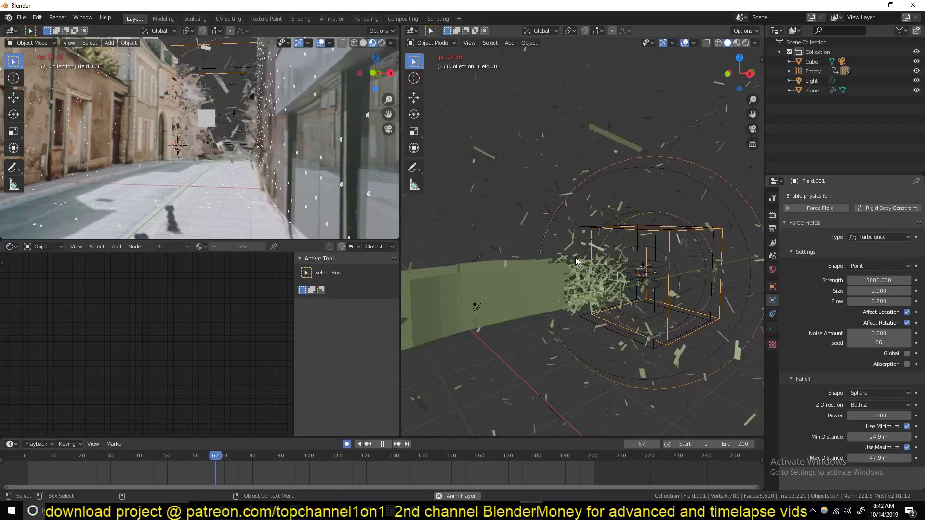
key(Escape)
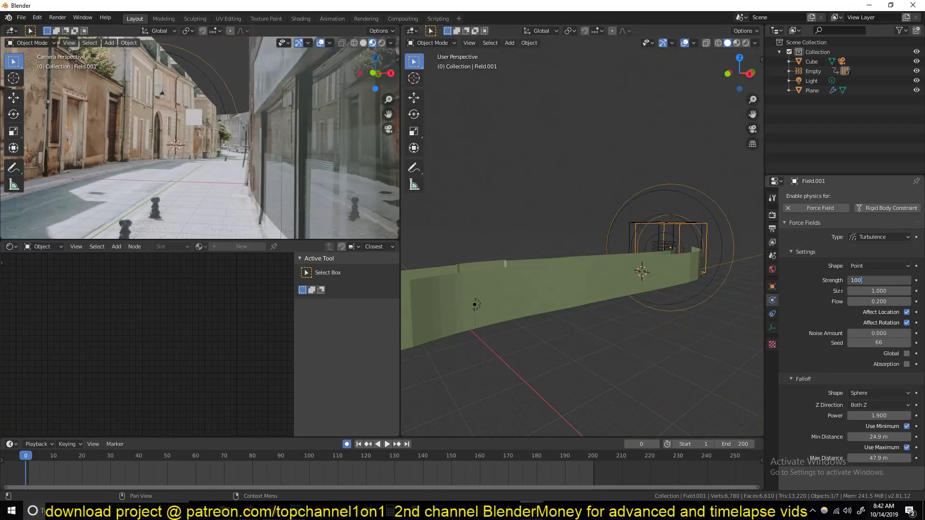
Play the shattering street animation, compare it with playback in the finished projection mapping file, and return to the working scene.
key(space)
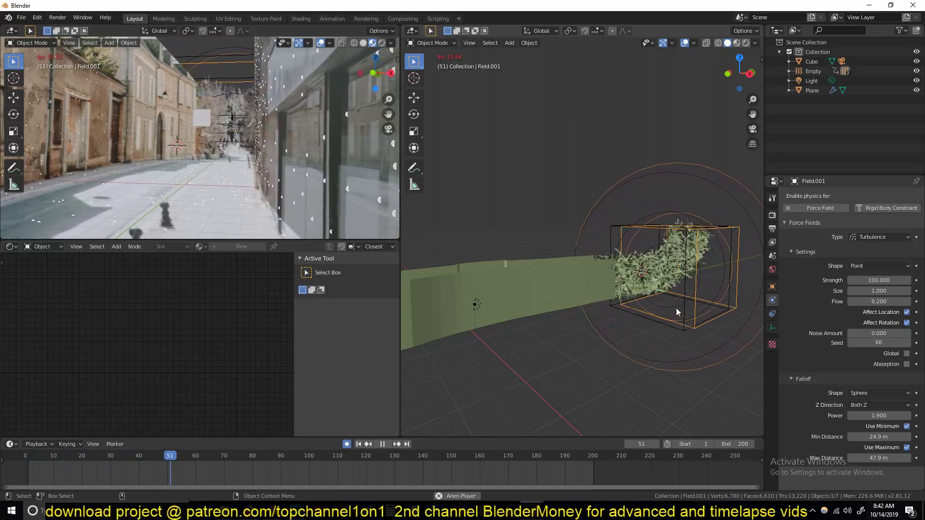
key(space)
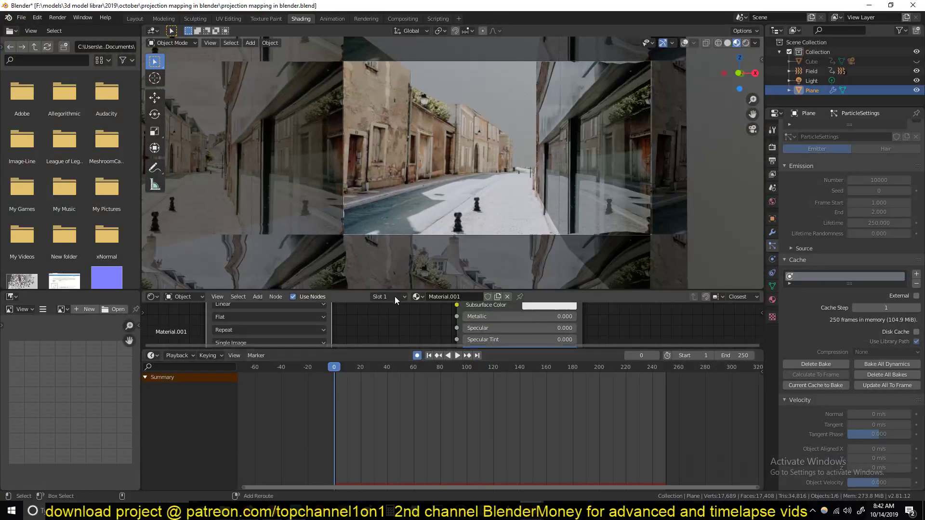
key(space)
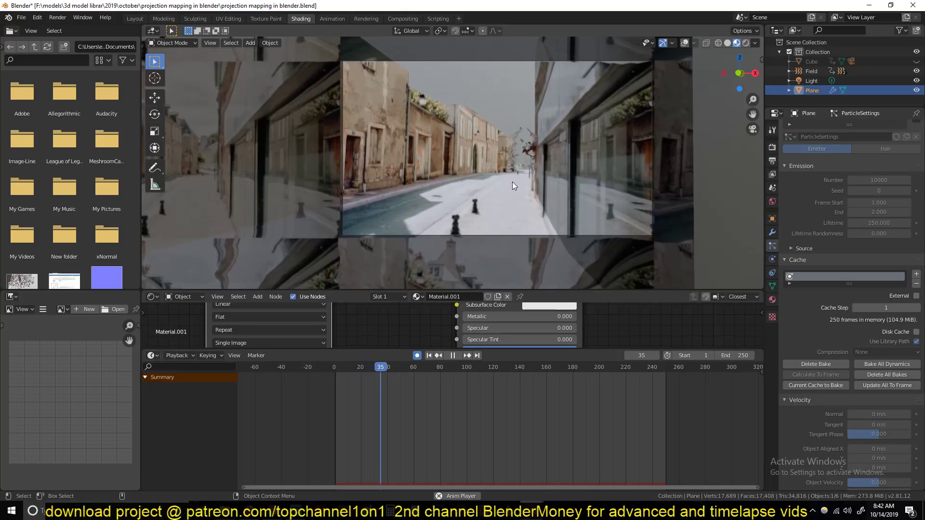
key(space)
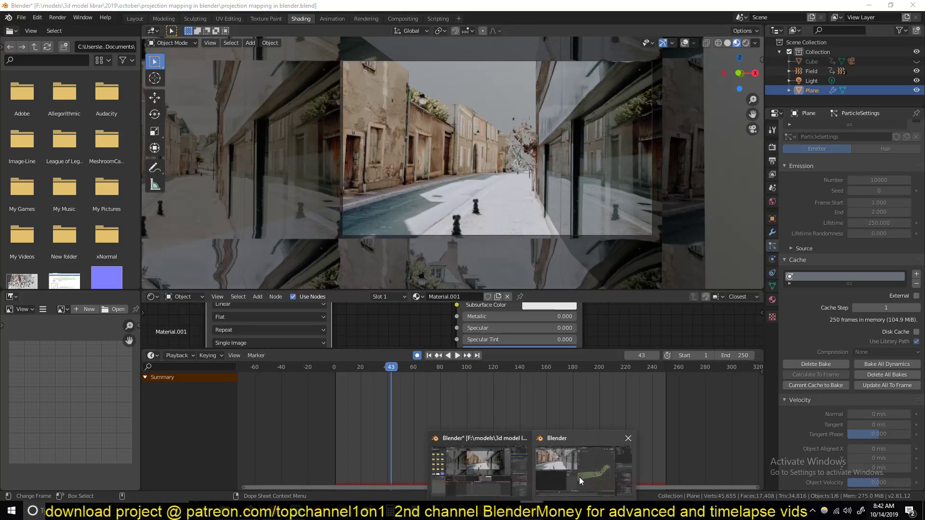
click(580, 477)
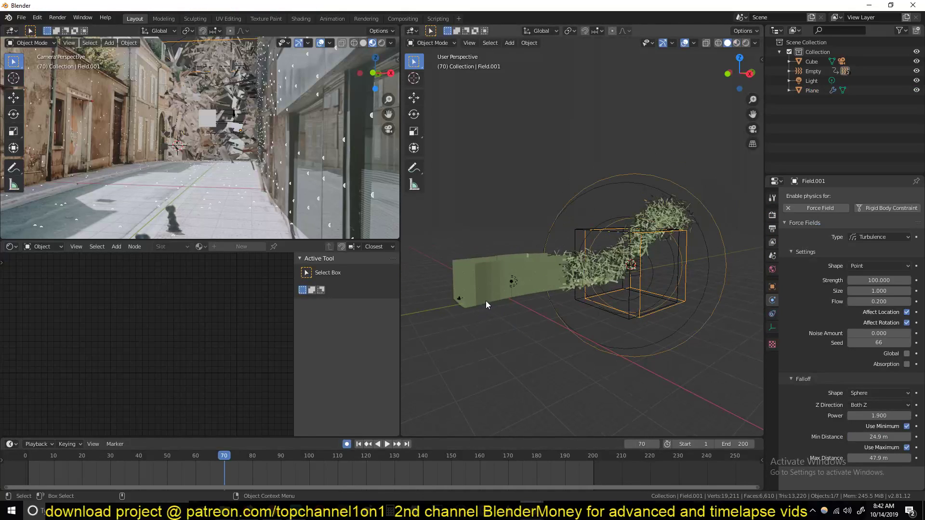
Select the camera in the perspective view and show its animation curves in an enlarged Graph Editor.
click(458, 299)
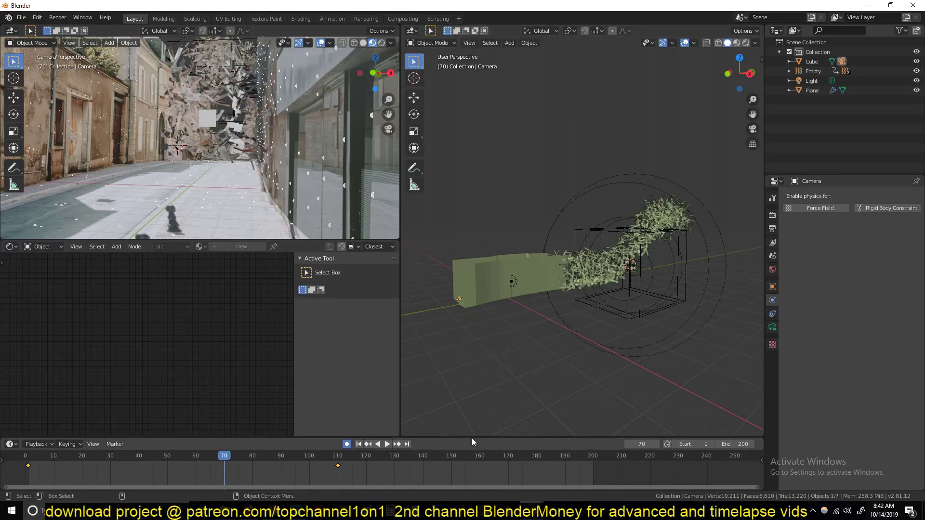
drag(470, 437, 366, 408)
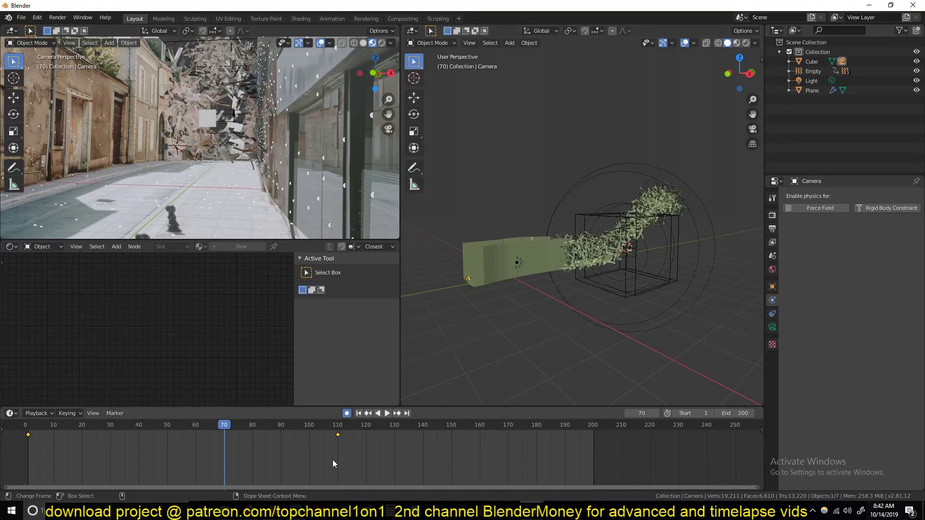
key(ctrl+Tab)
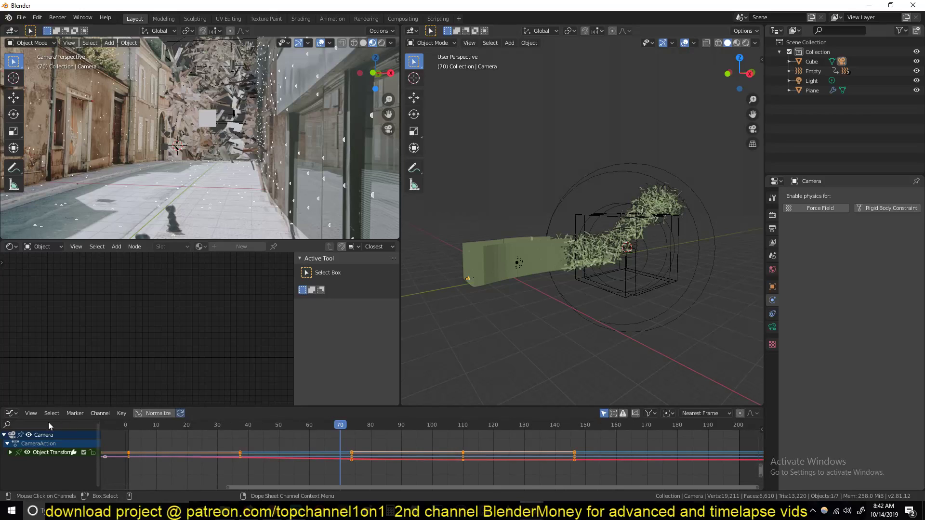
Expand the camera's transform channels and isolate the Z Location curve, framing its whole length.
click(10, 453)
click(35, 479)
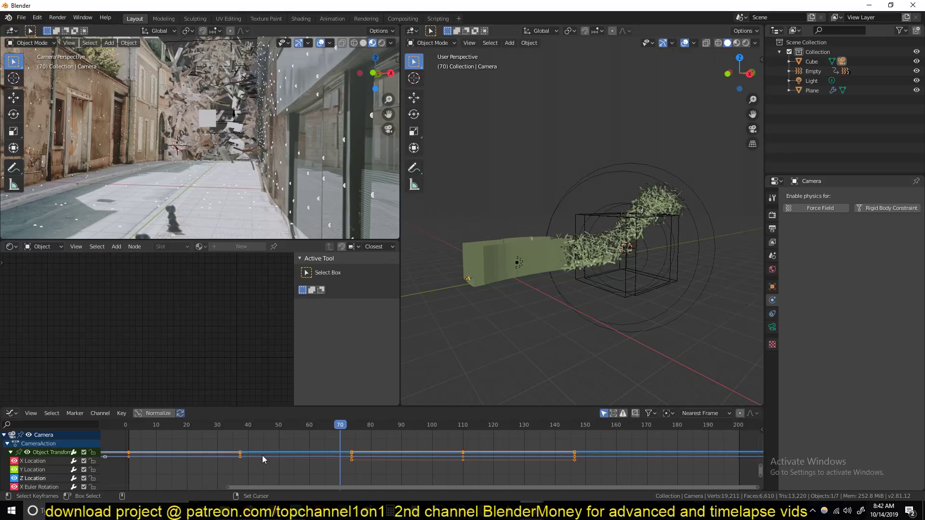
key(shift+h)
key(Home)
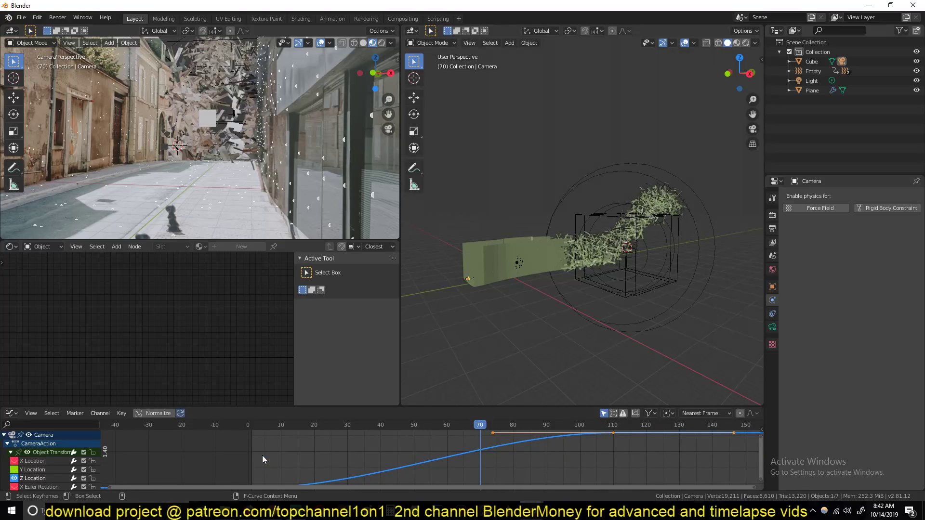
scroll(263, 456, down, 5)
middle_drag(326, 452, 302, 442)
scroll(309, 448, down, 4)
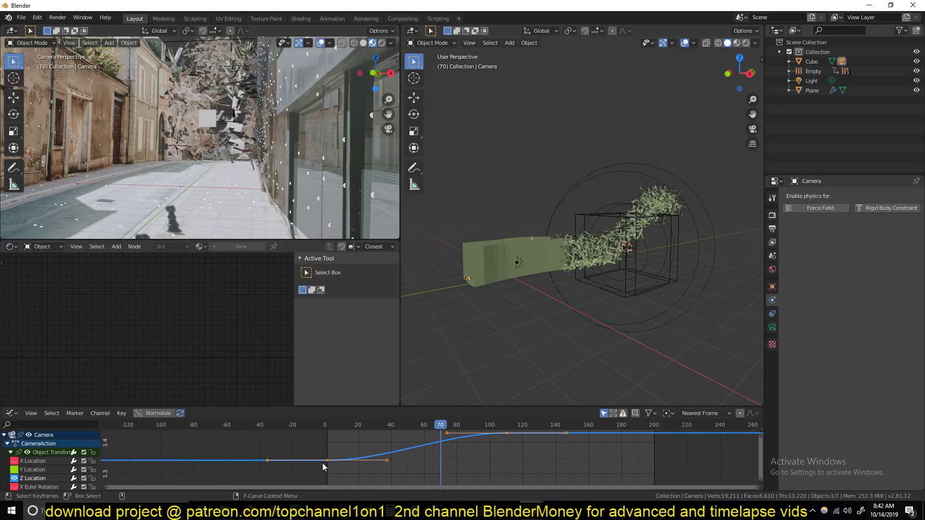
scroll(427, 473, down, 1)
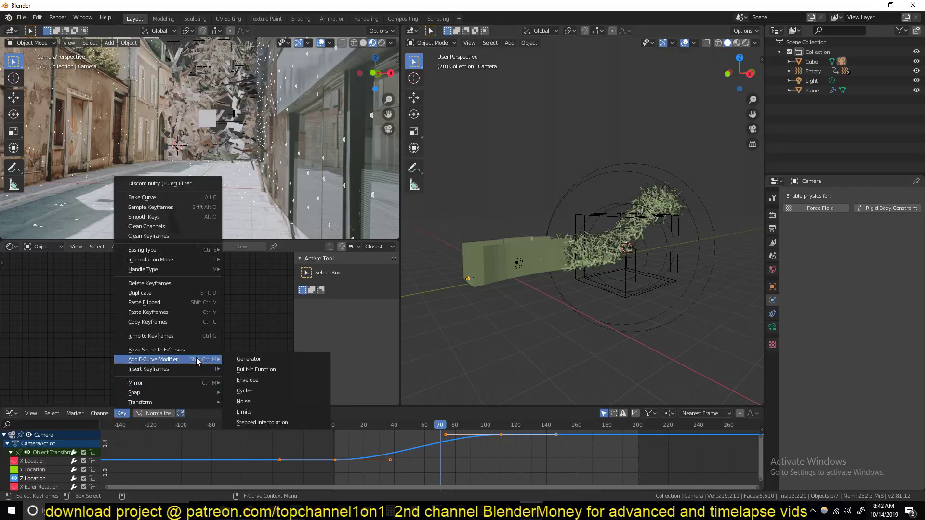
Add a Noise F-Curve modifier to the camera's Z Location, play the animation, and show the modifier's settings.
click(253, 402)
key(space)
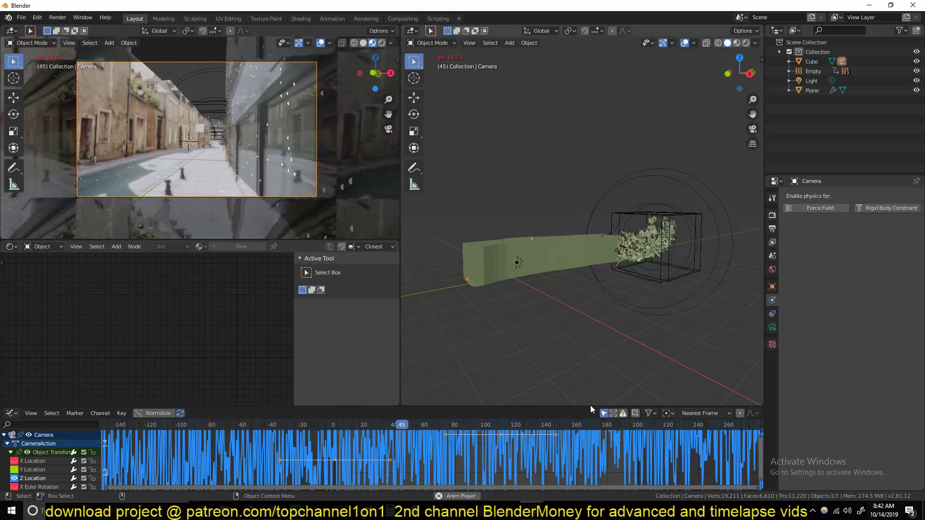
drag(591, 406, 591, 369)
key(n)
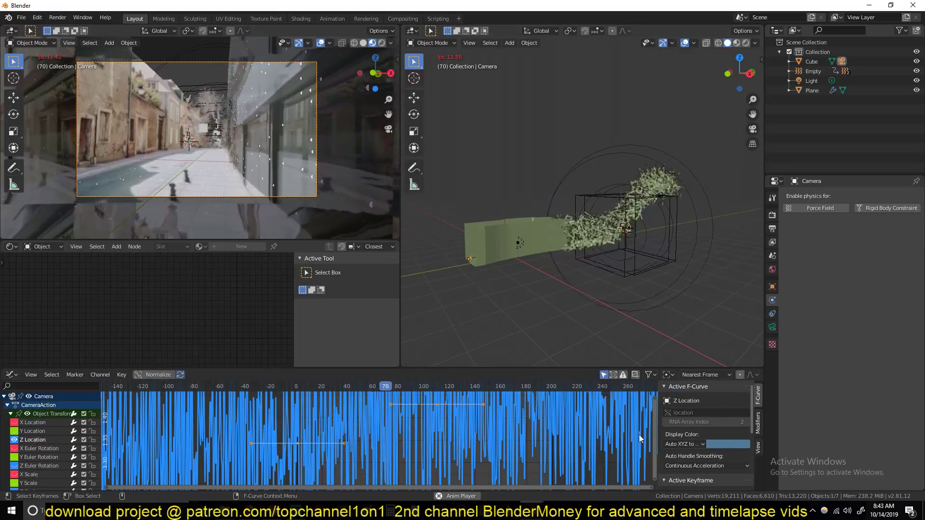
scroll(690, 436, down, 2)
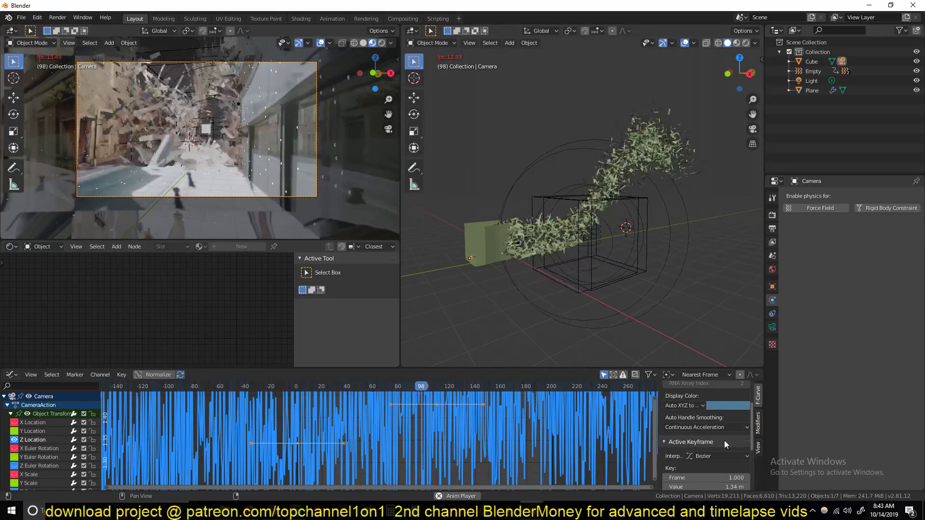
click(758, 422)
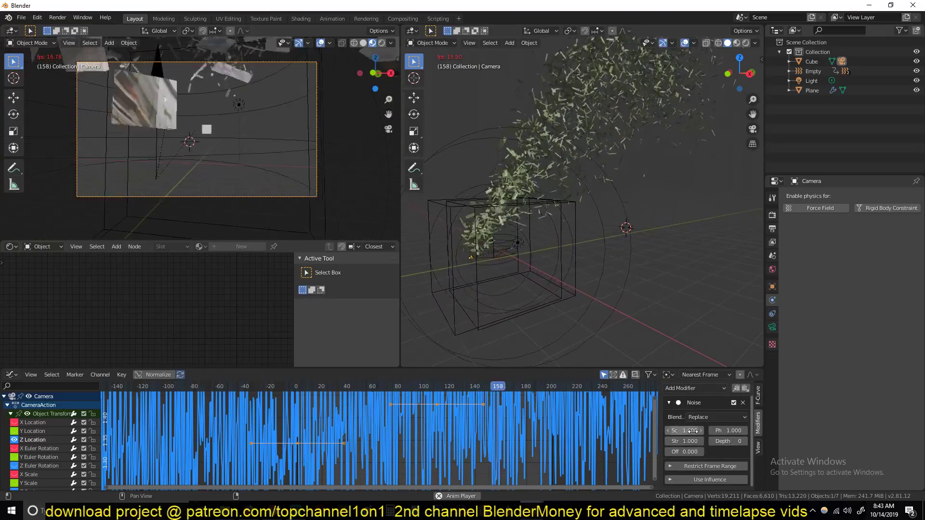
Try a Scale of 2 on the Noise modifier, set it to 0.5, and deselect the camera during playback.
text(2)
key(Return)
double_click(691, 431)
text(.)
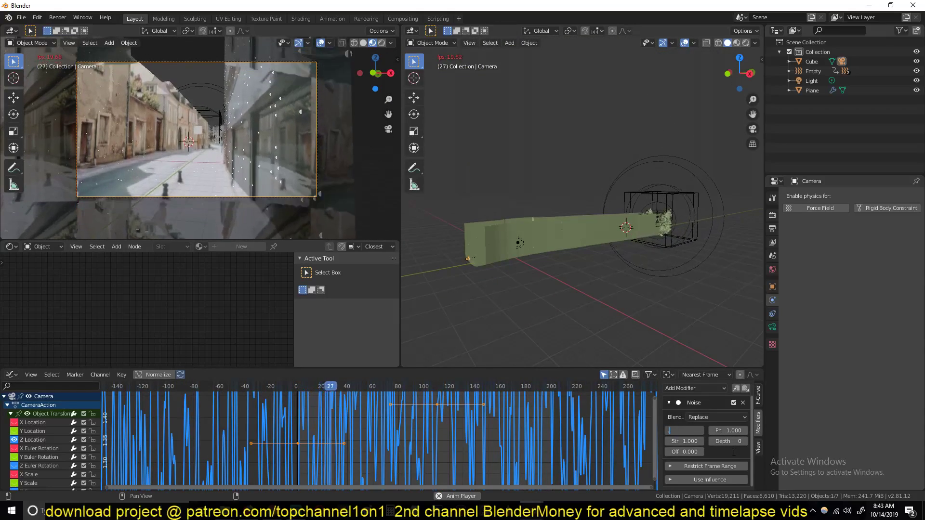
text(.015)
key(Return)
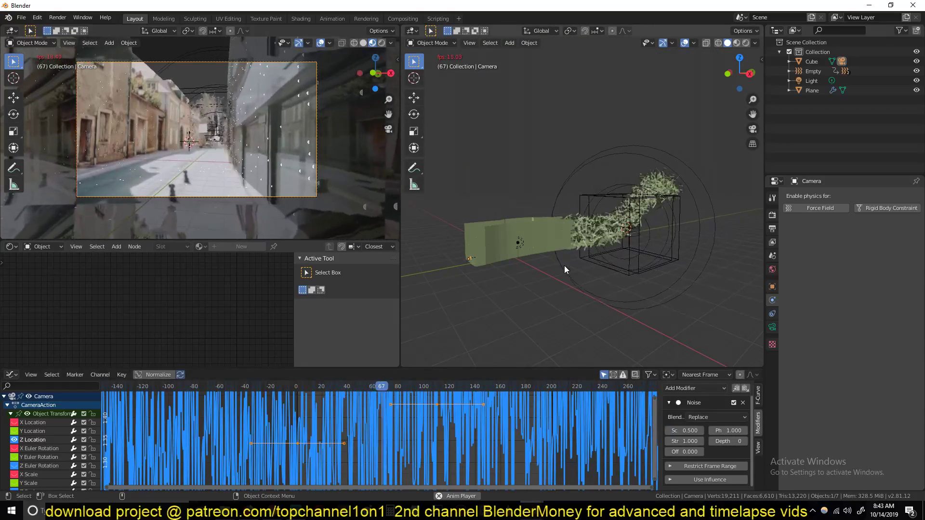
click(559, 266)
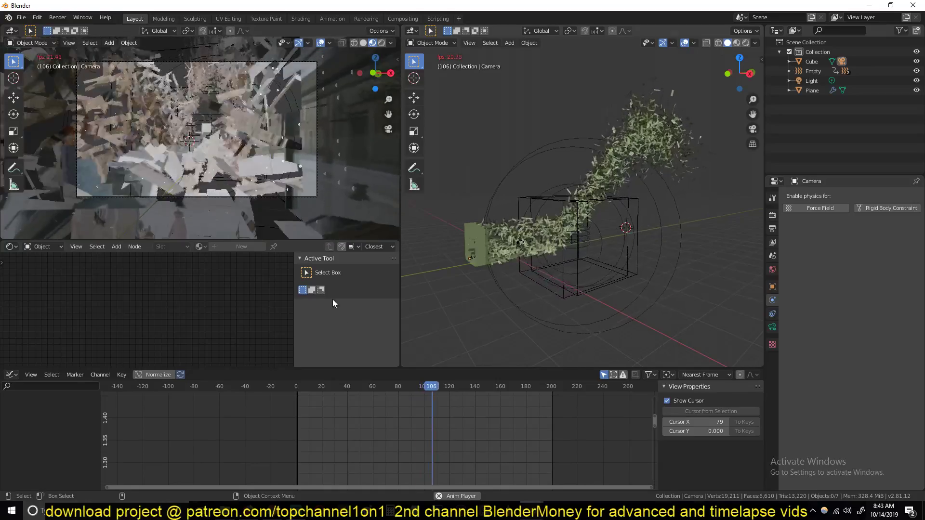